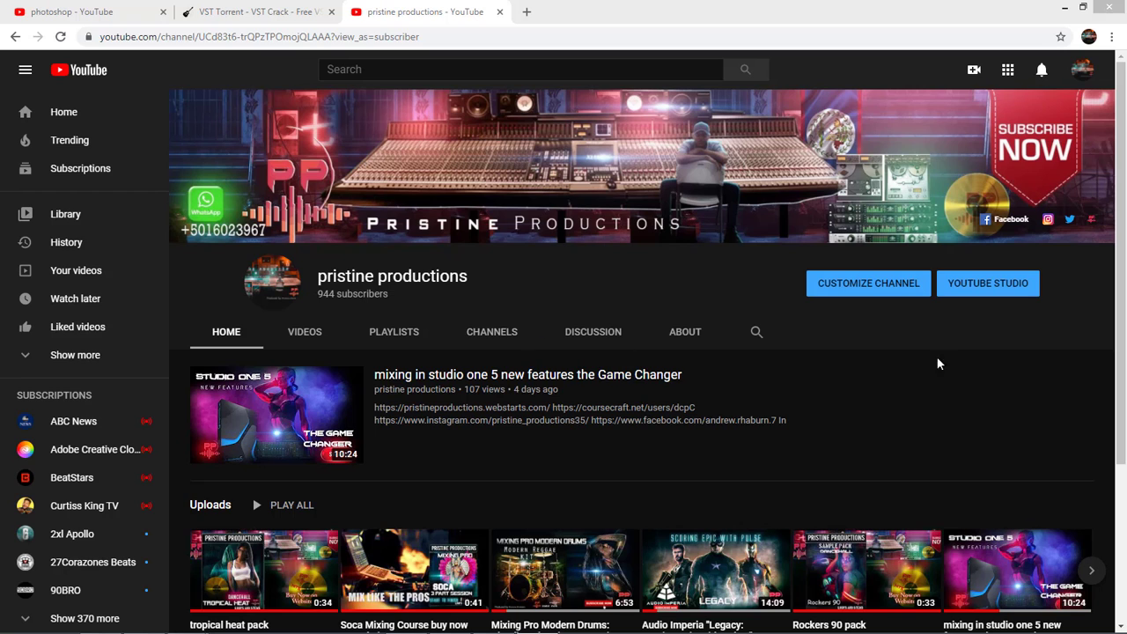
pyautogui.moveTo(1116, 214); pyautogui.dragTo(1123, 304)
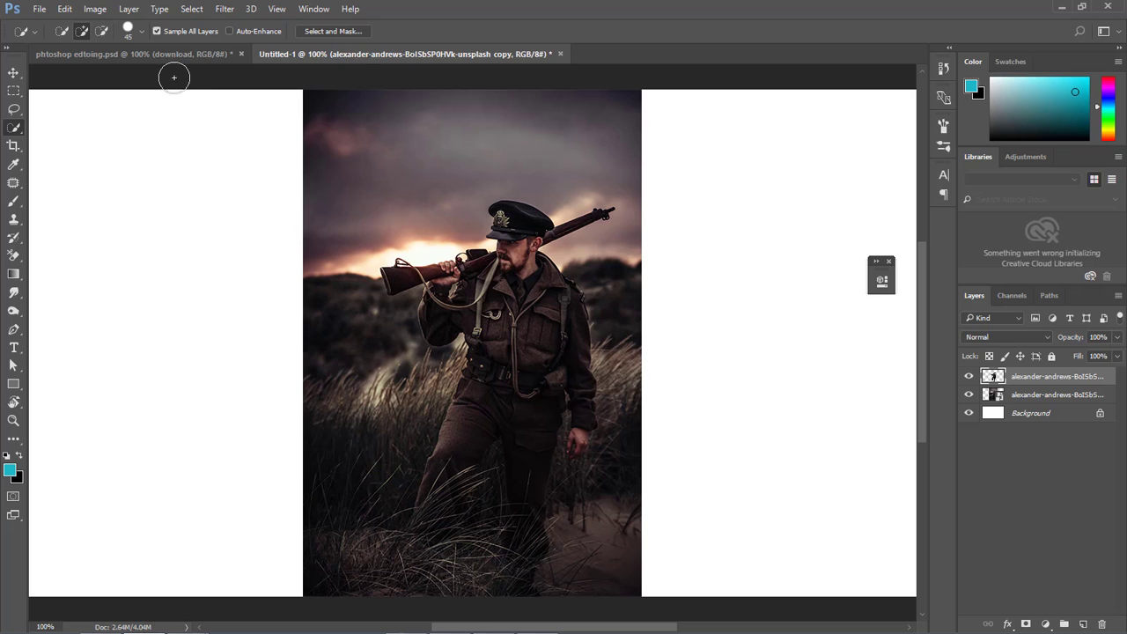
# Switch to the phtoshop edtoing.psd document and toggle the black Layer 1 background, leaving it visible.
pyautogui.click(161, 51)
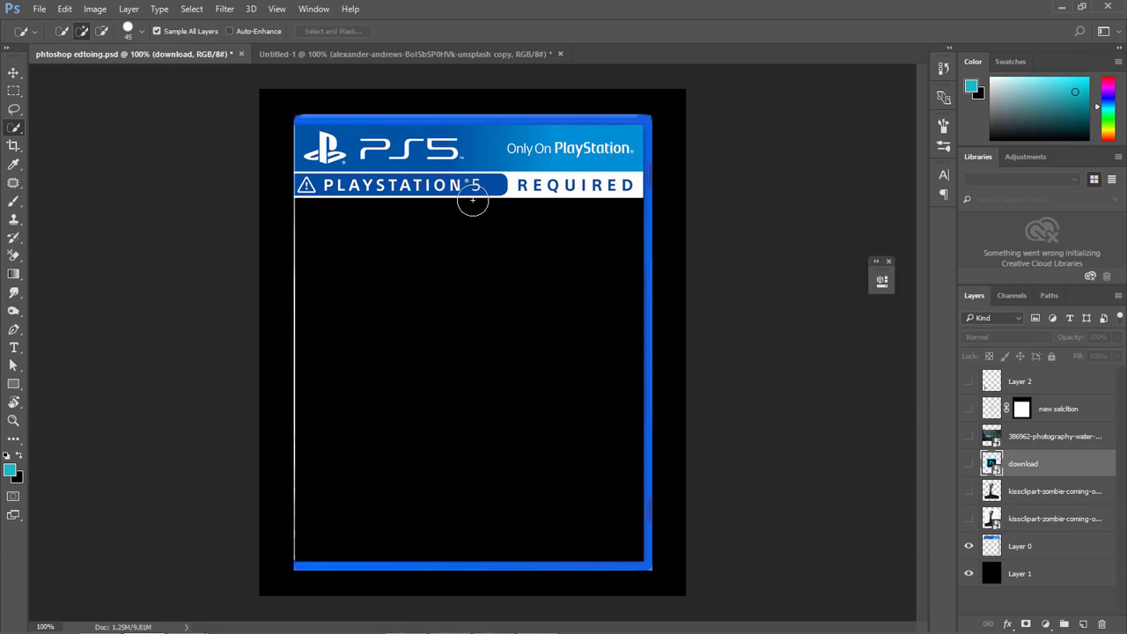
pyautogui.click(970, 581)
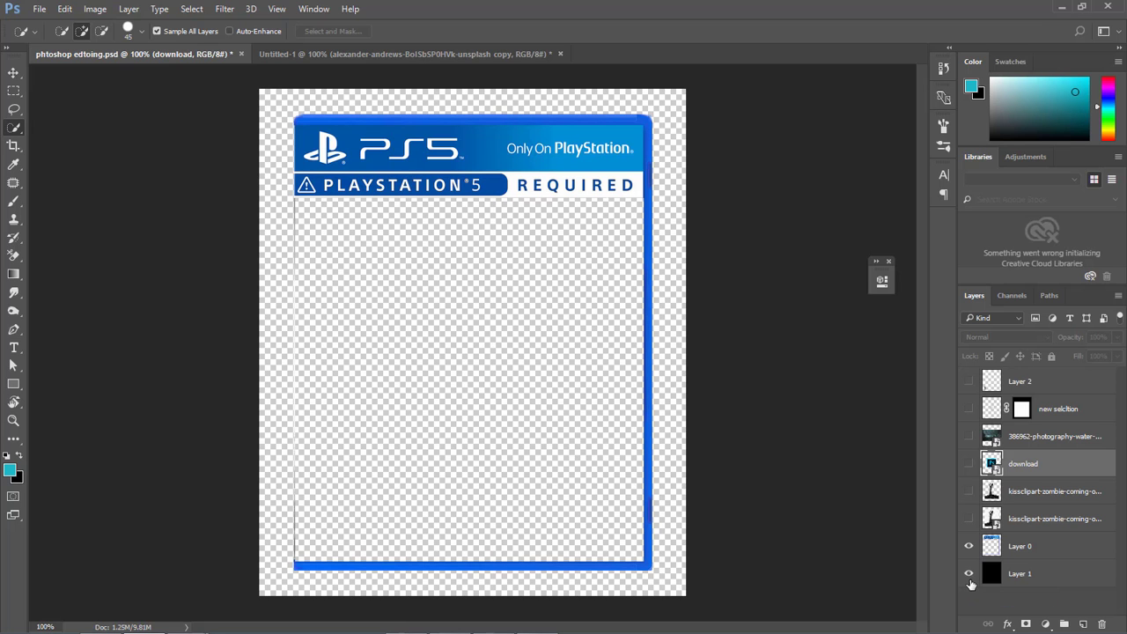
pyautogui.click(970, 581)
pyautogui.click(970, 581)
pyautogui.click(970, 581)
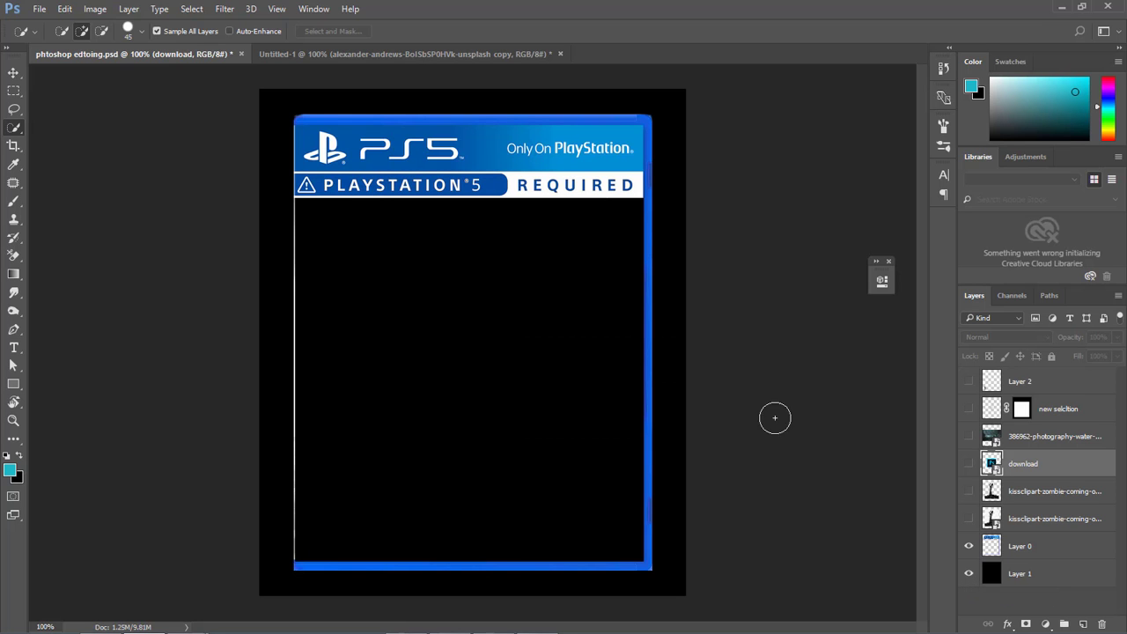
# Preview the ruined-city photo layer over the cover by toggling its visibility, leaving it hidden.
pyautogui.click(969, 436)
pyautogui.click(1005, 438)
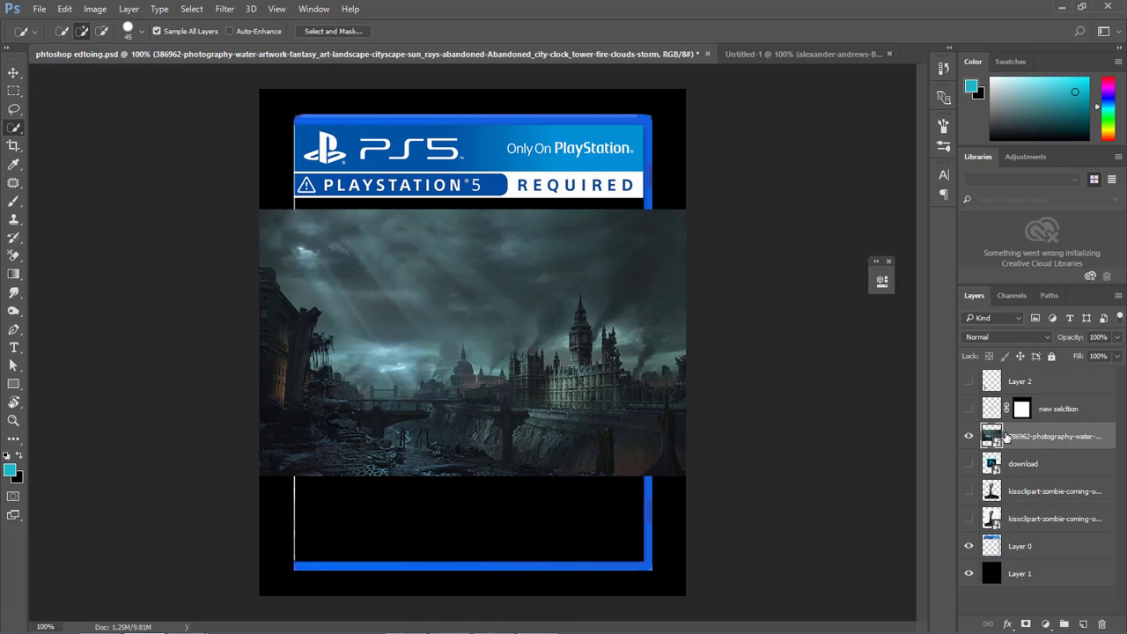
pyautogui.click(969, 436)
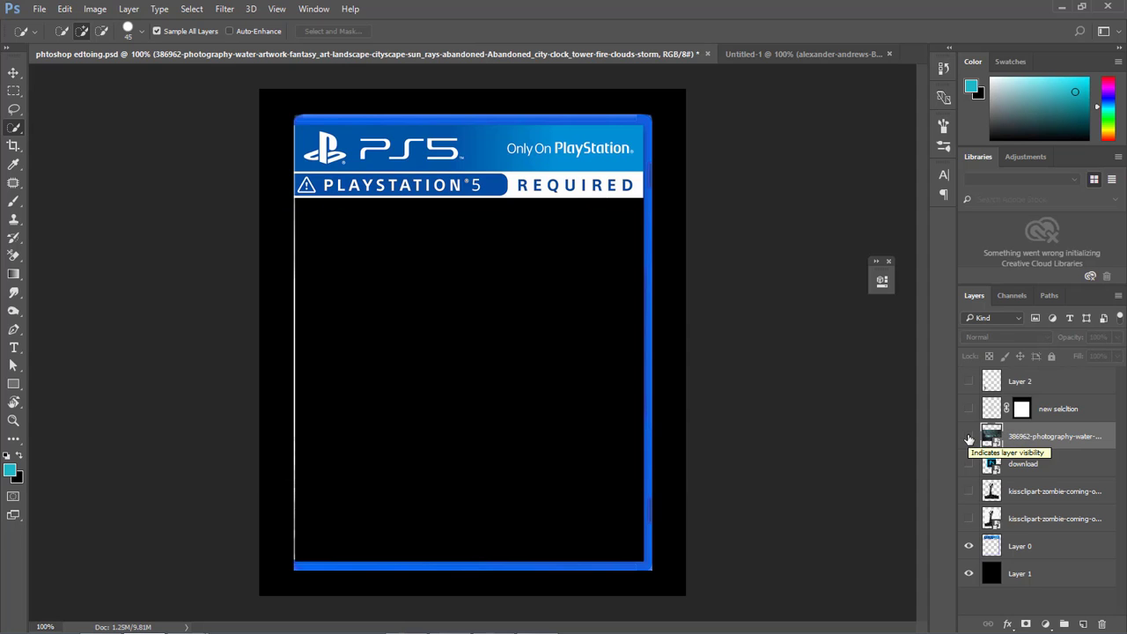
pyautogui.click(969, 438)
pyautogui.click(968, 438)
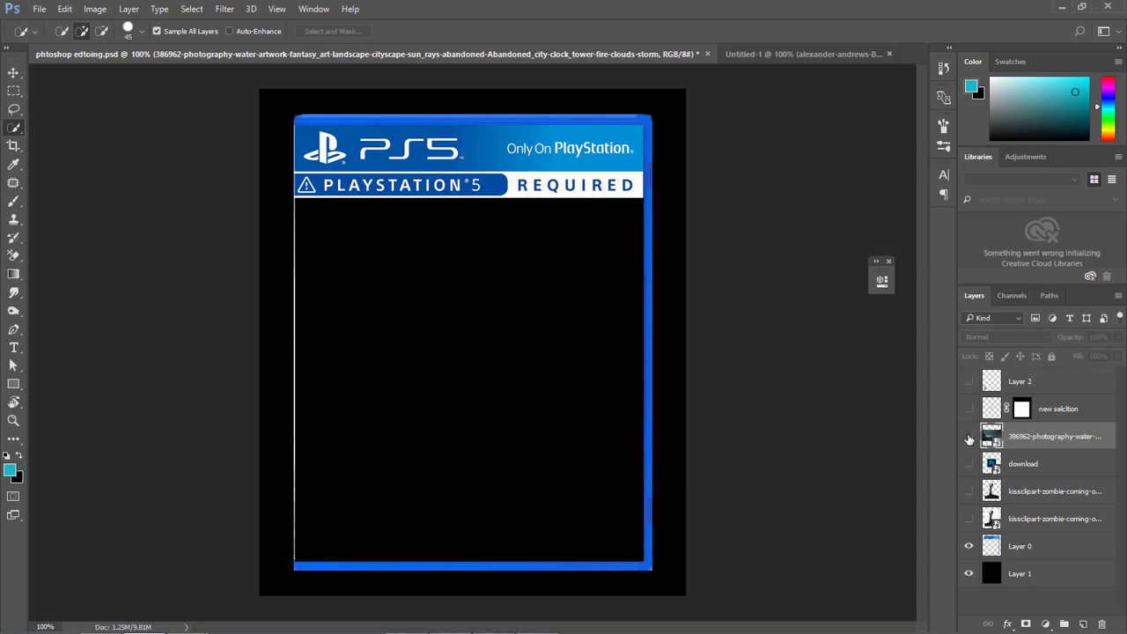
# Draw a rectangular marquee selection across the PlayStation banner on the cover.
pyautogui.click(14, 92)
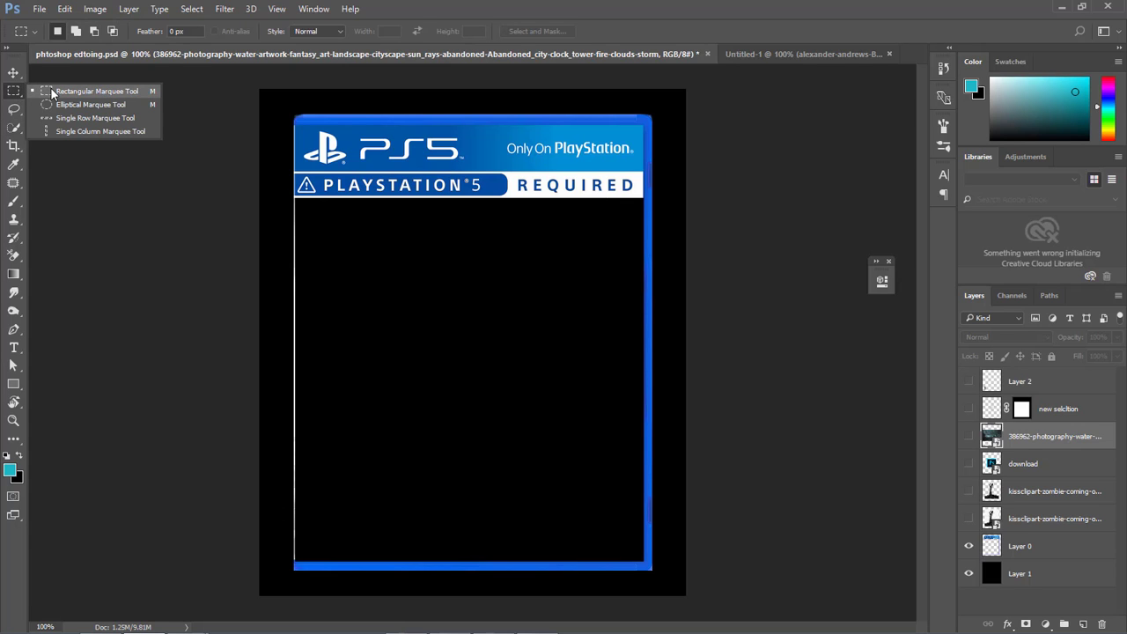
pyautogui.click(52, 93)
pyautogui.moveTo(326, 156); pyautogui.dragTo(496, 186)
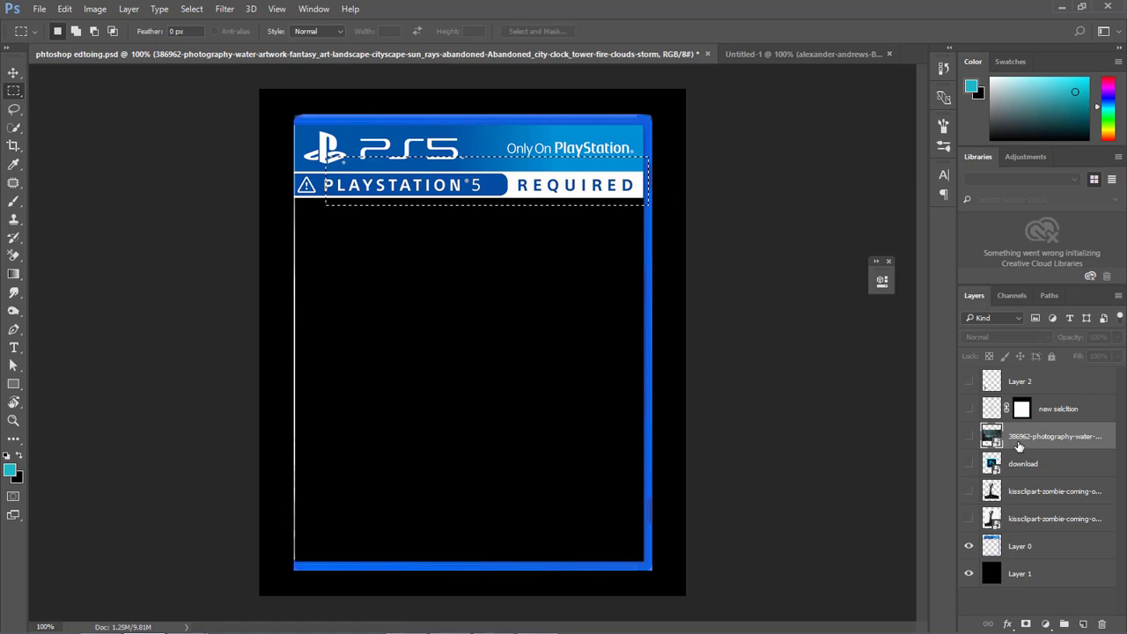
# Rename Layer 0 as "cover" and clear the marquee selection.
pyautogui.click(993, 548)
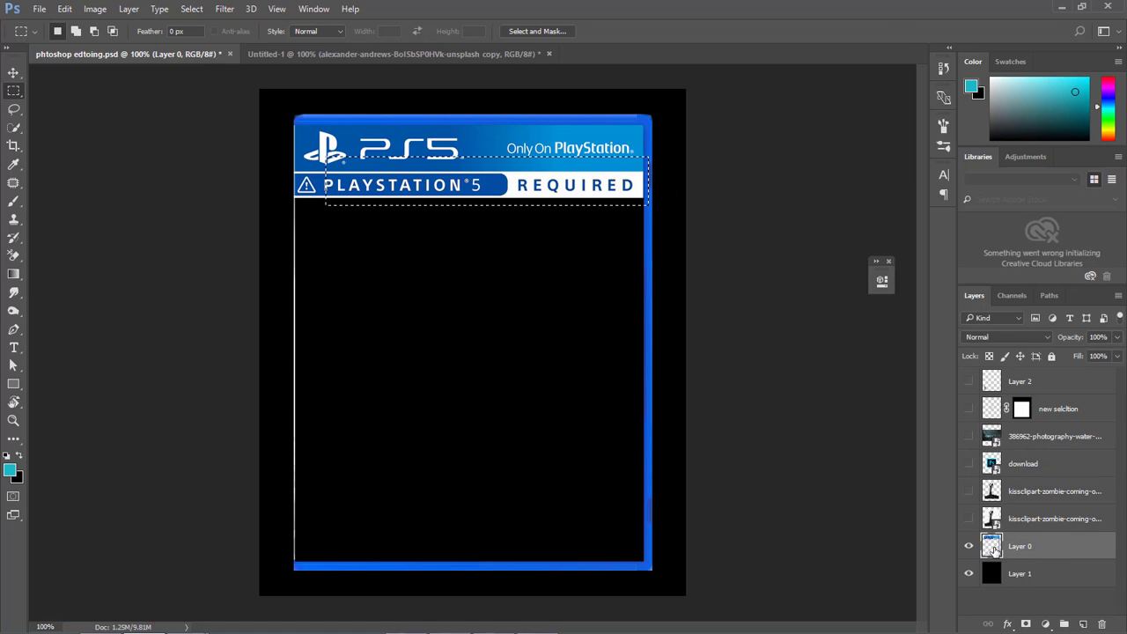
pyautogui.doubleClick(1026, 547)
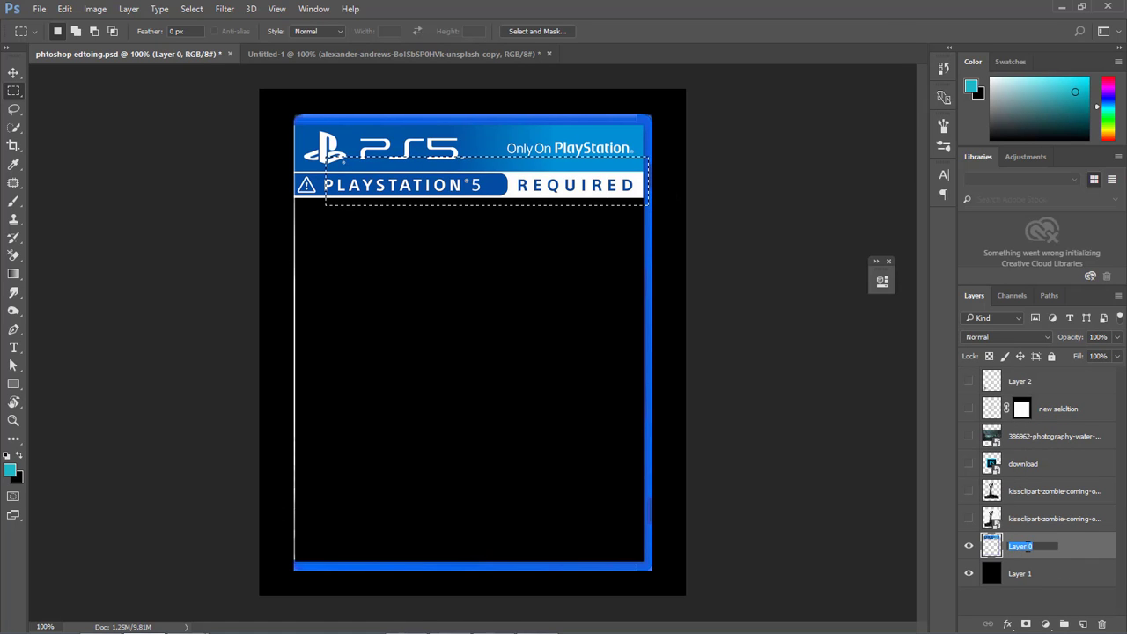
pyautogui.press('BackSpace')
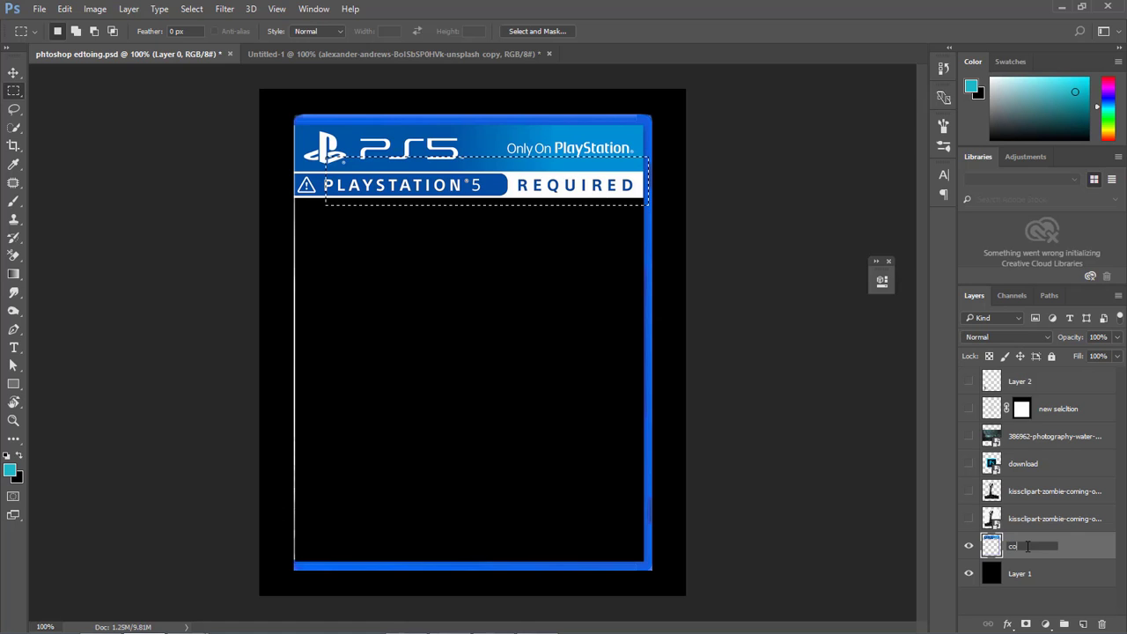
pyautogui.press('Return')
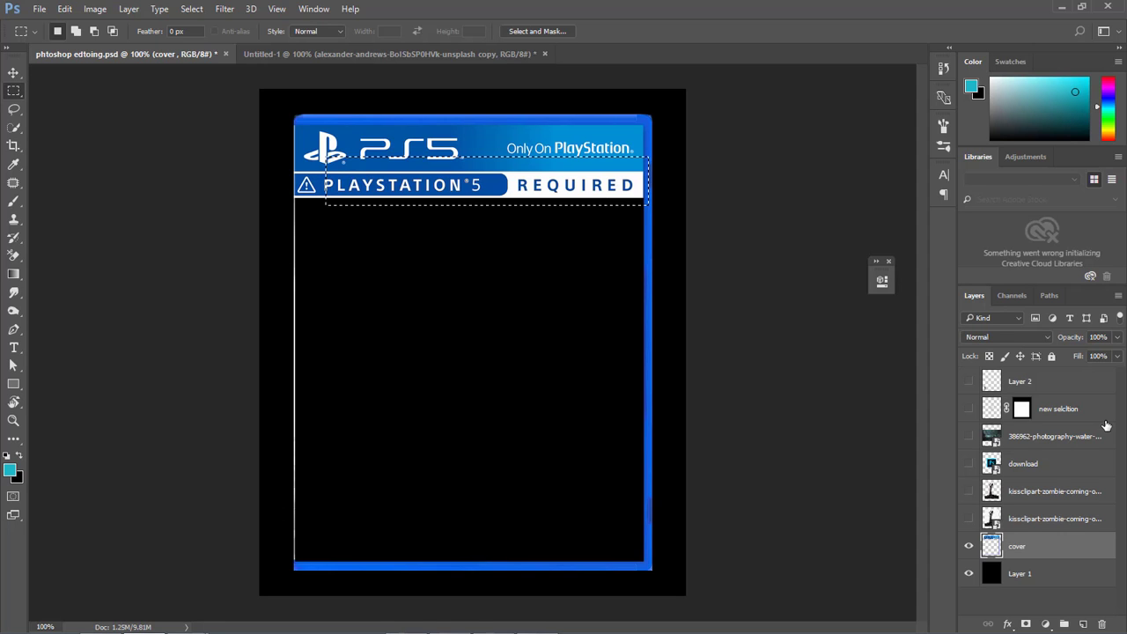
pyautogui.hotkey('ctrl', 'd')
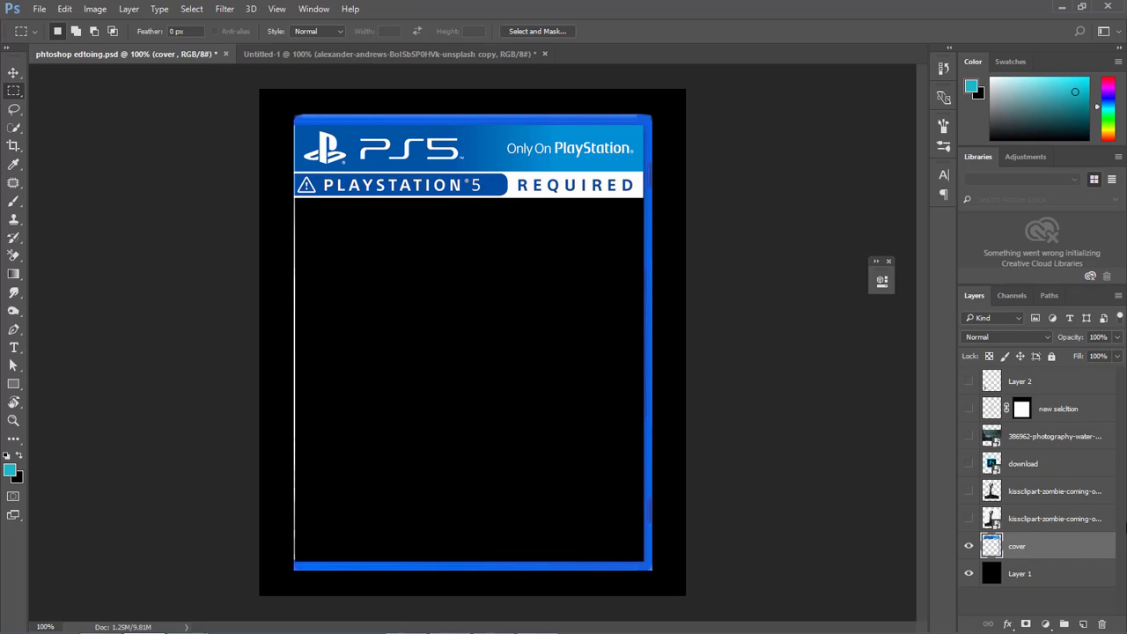
# Preview the city photo and the cover layer separately by toggling their visibility, leaving only the cover showing above Layer 1.
pyautogui.click(969, 436)
pyautogui.click(993, 438)
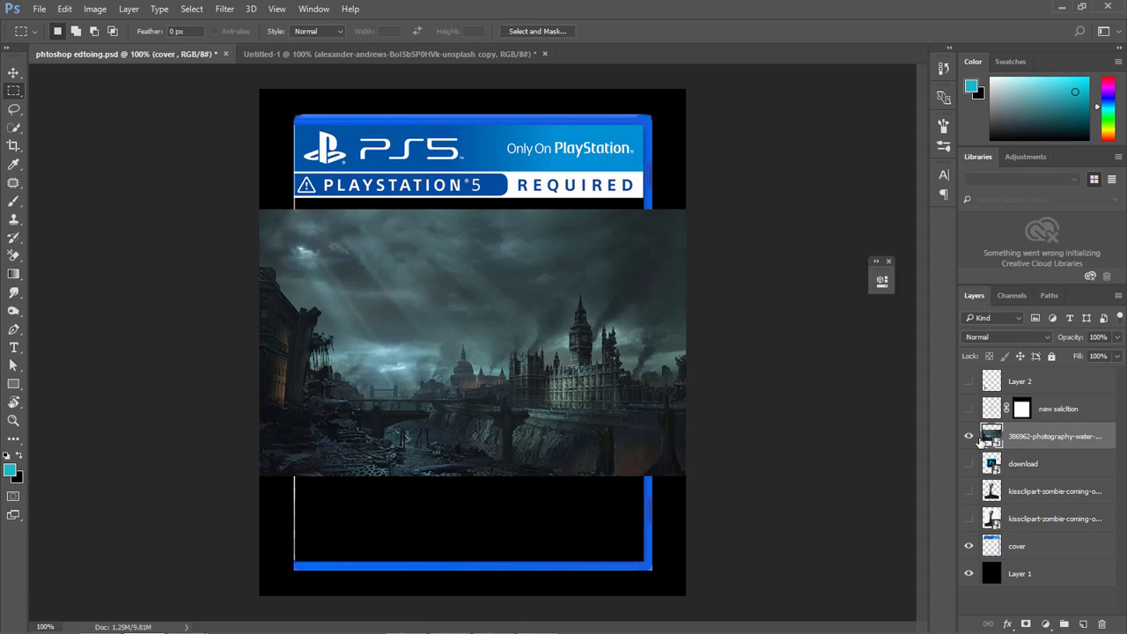
pyautogui.click(970, 436)
pyautogui.click(969, 547)
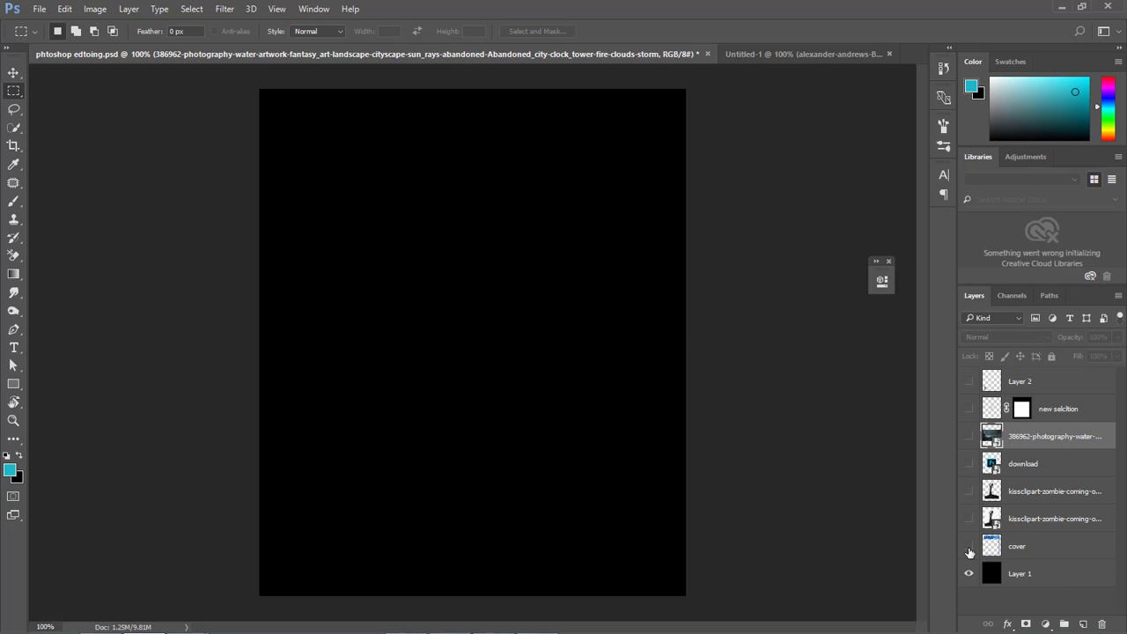
pyautogui.click(968, 547)
# On the cover layer, select the empty area inside the frame below the PlayStation banner.
pyautogui.click(990, 550)
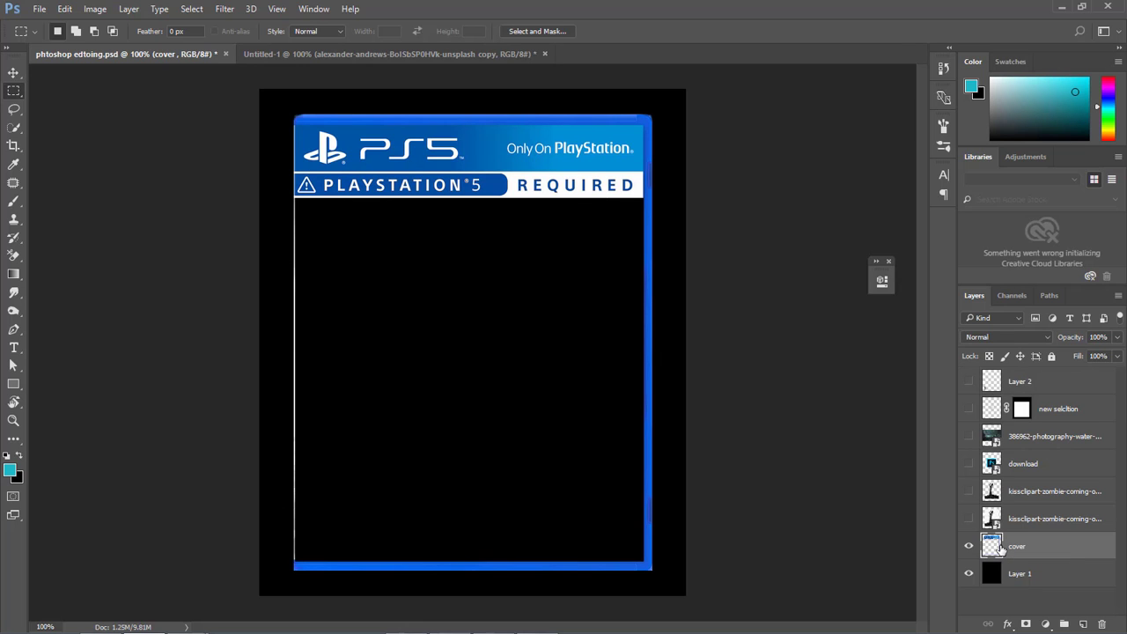
pyautogui.keyDown('ctrl'); pyautogui.click(993, 547); pyautogui.keyUp('ctrl')
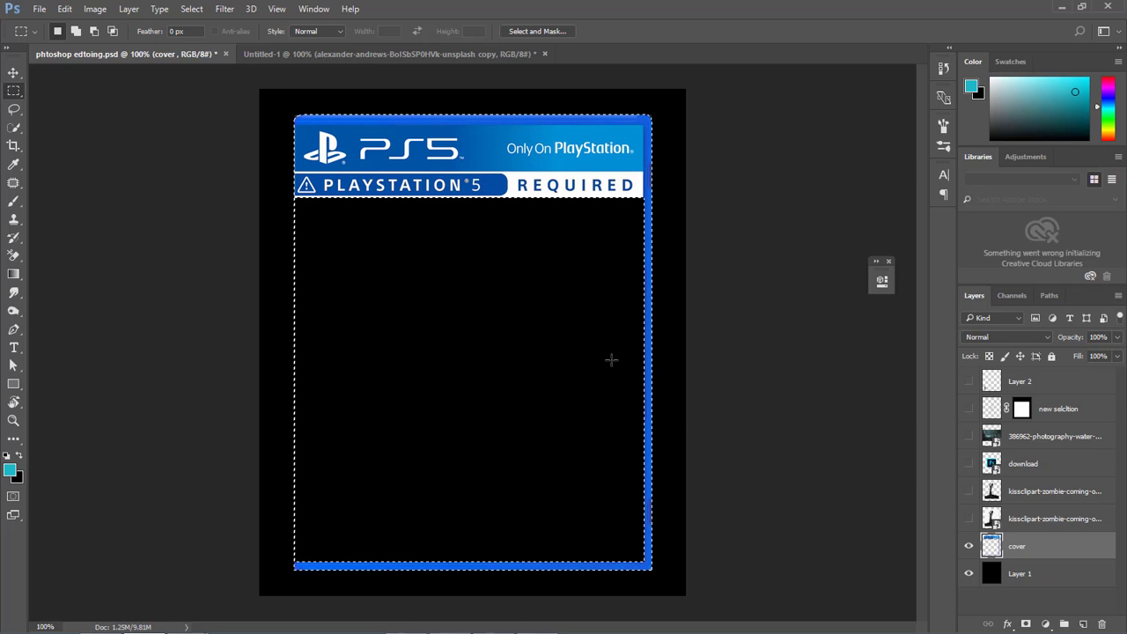
pyautogui.click(411, 228)
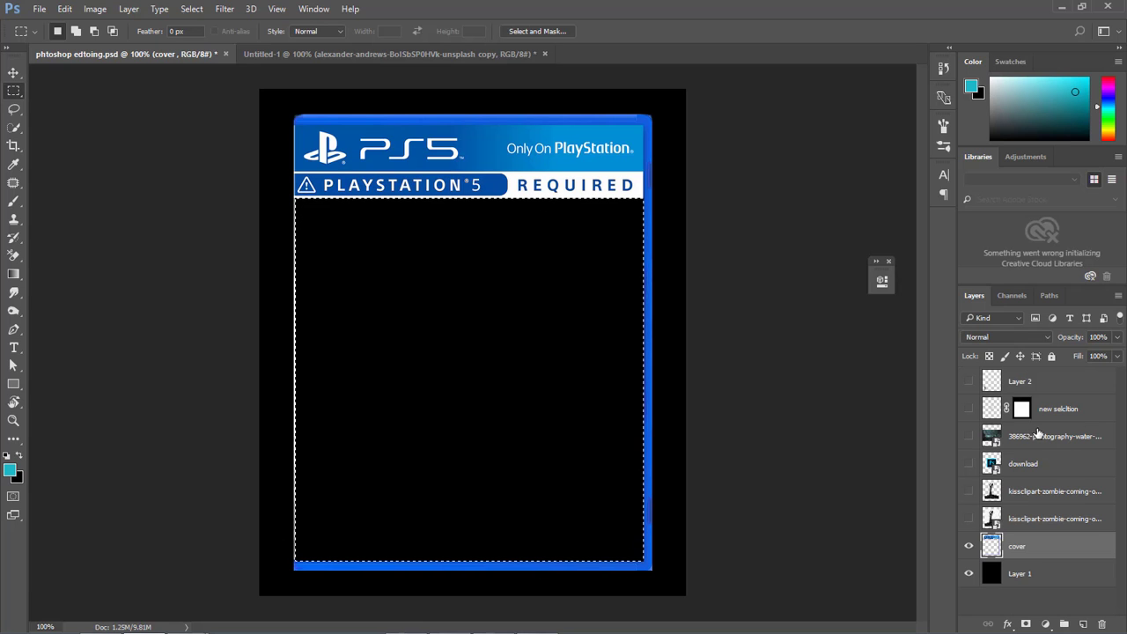
# Show the city photo layer and add a layer mask from the frame selection.
pyautogui.click(969, 436)
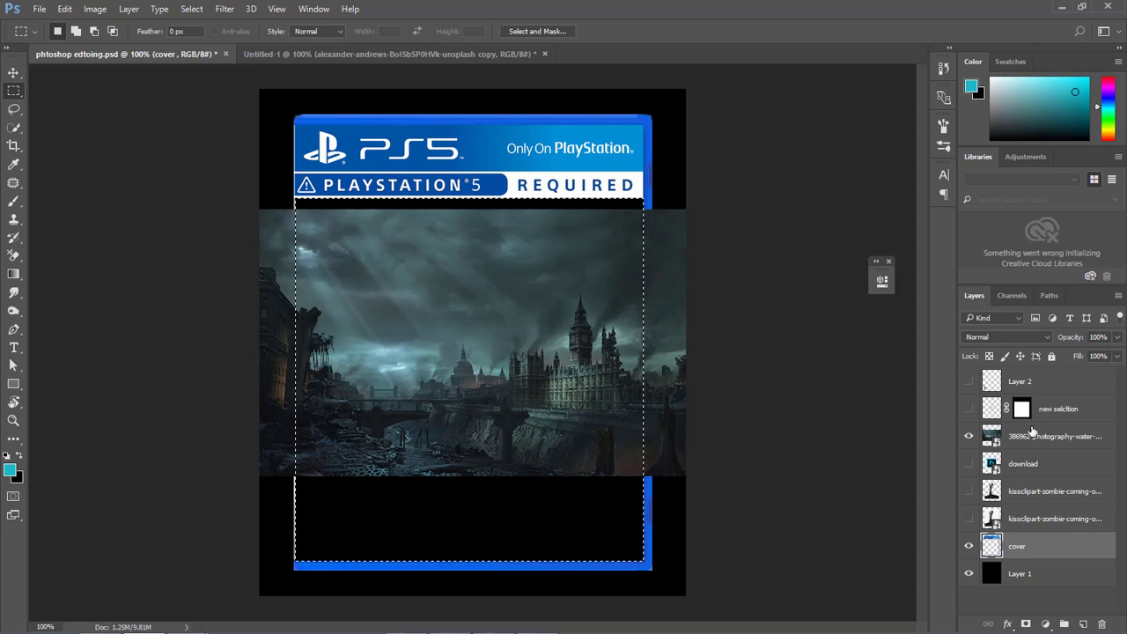
pyautogui.click(992, 440)
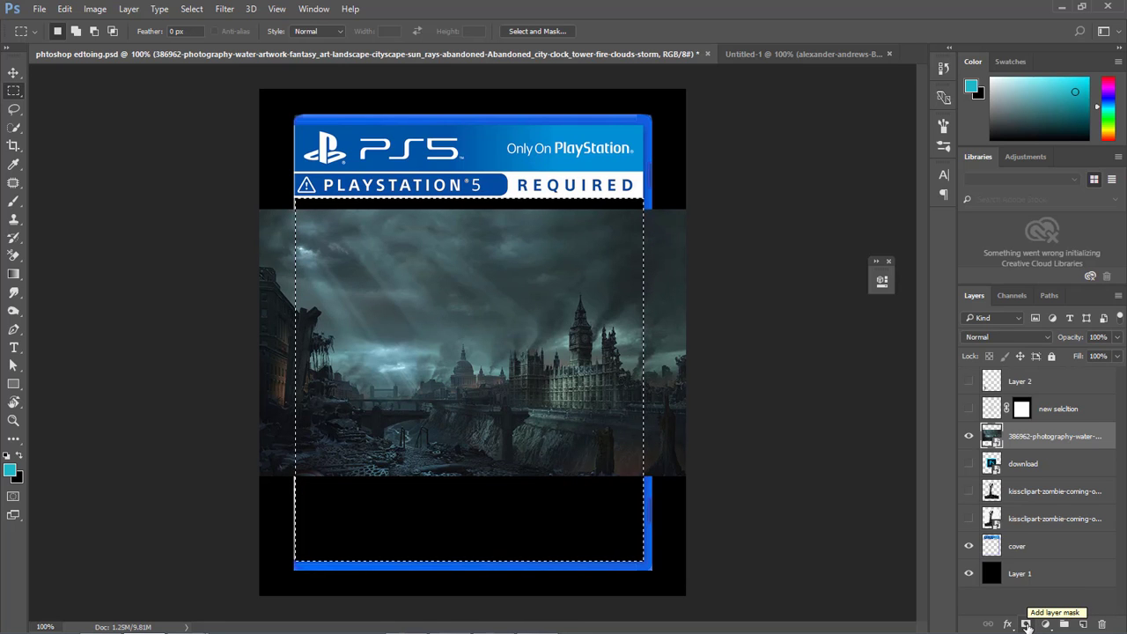
pyautogui.click(1026, 624)
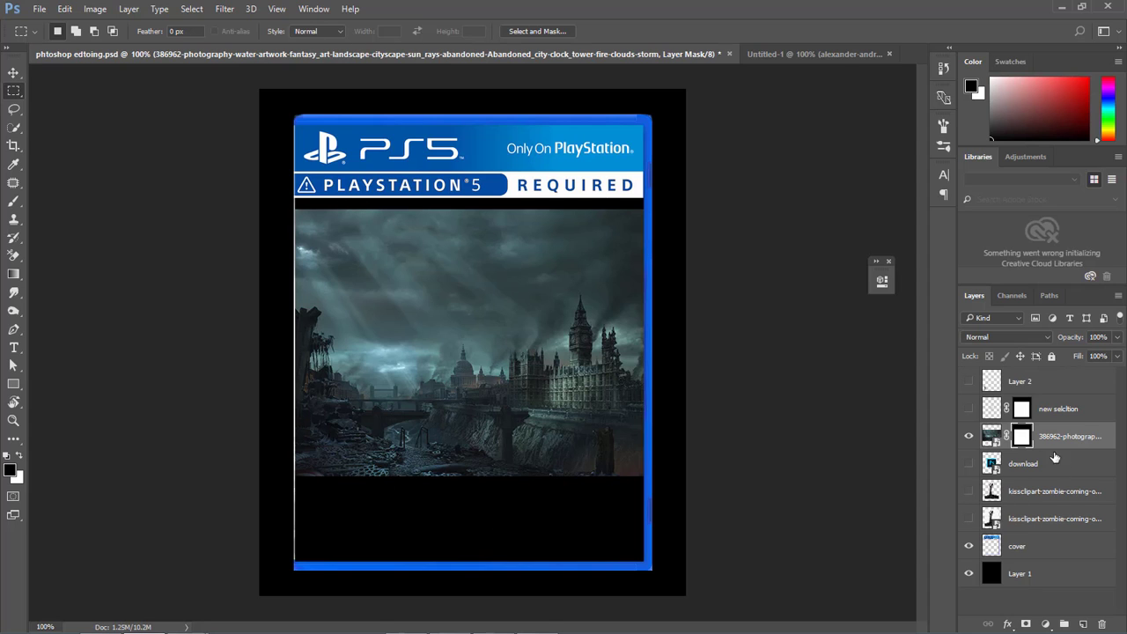
# Unlink the city photo from its mask and use Free Transform to move the photo up under the banner.
pyautogui.moveTo(1024, 439); pyautogui.dragTo(993, 440)
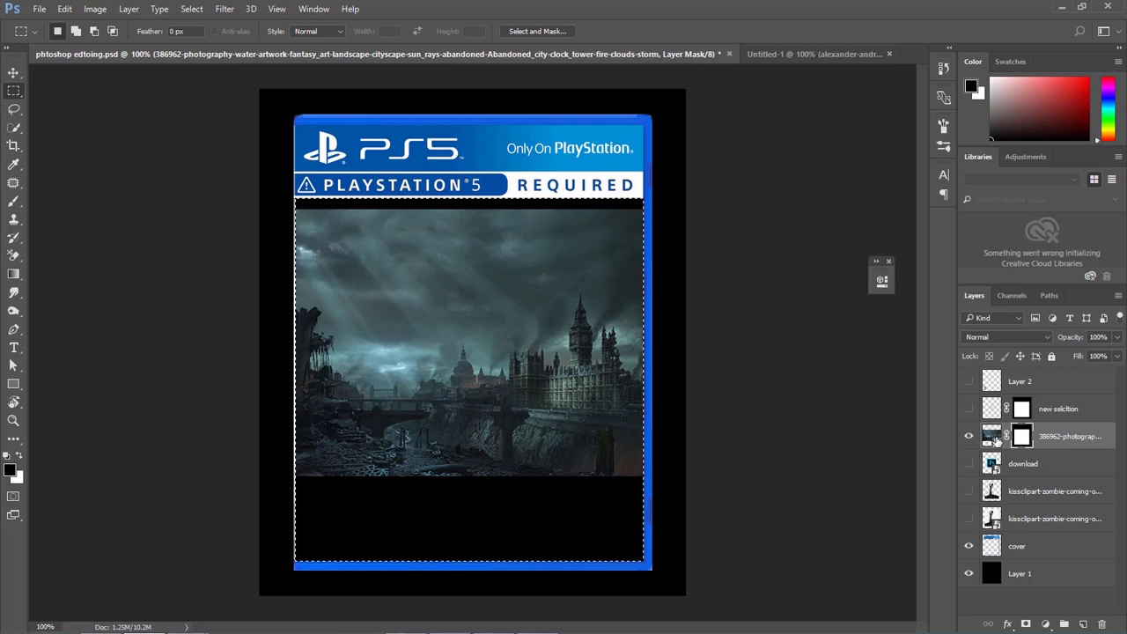
pyautogui.click(994, 438)
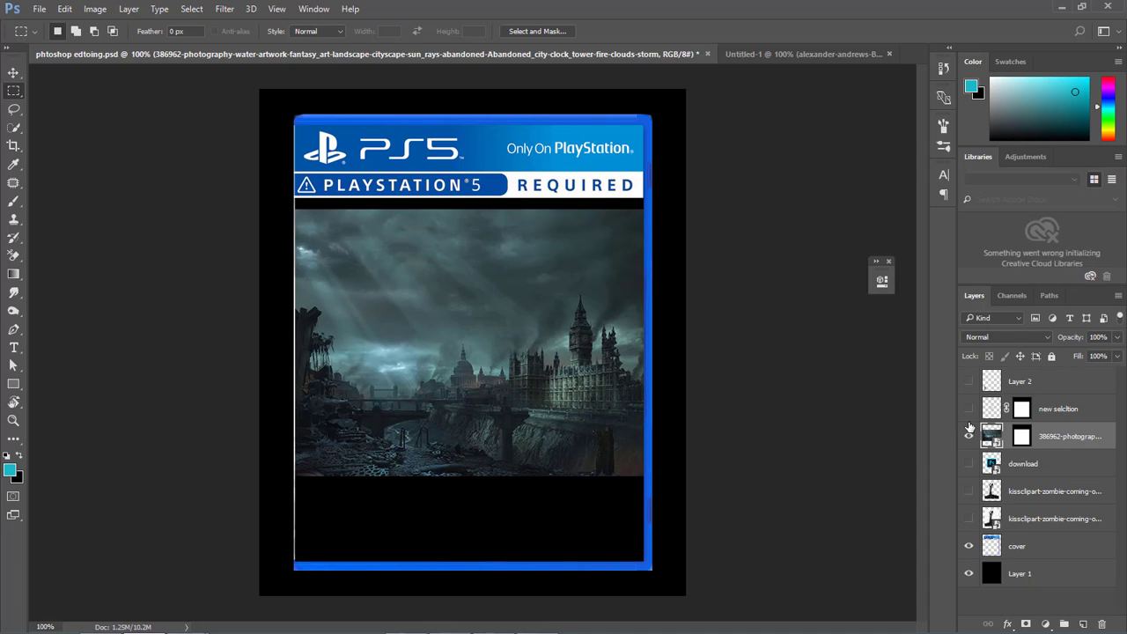
pyautogui.hotkey('ctrl', 't')
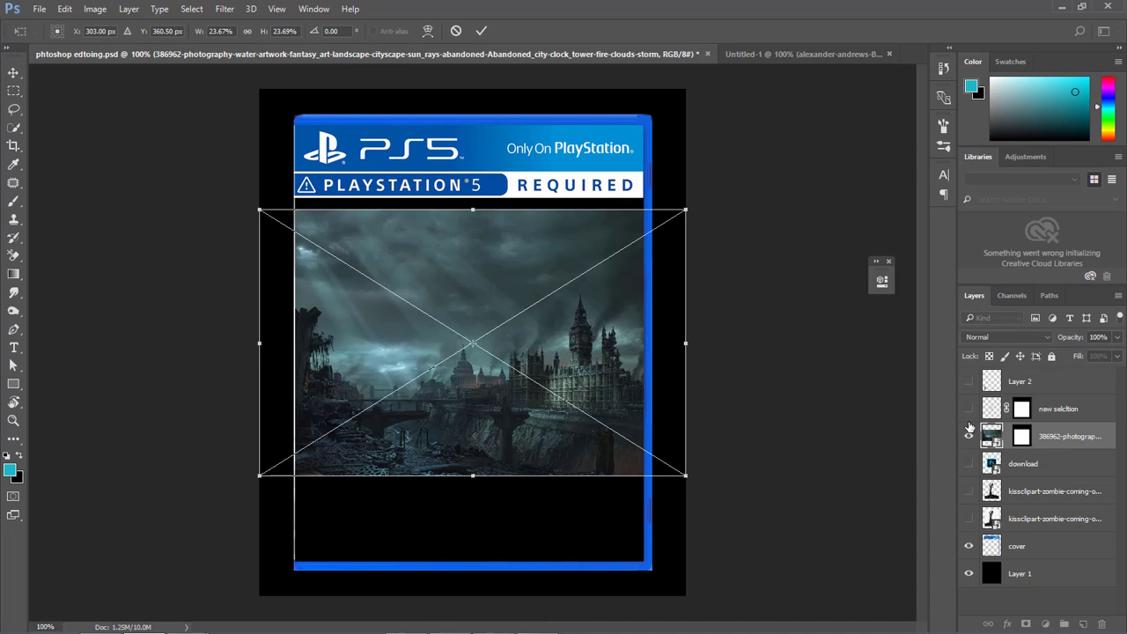
pyautogui.moveTo(486, 375); pyautogui.dragTo(472, 339)
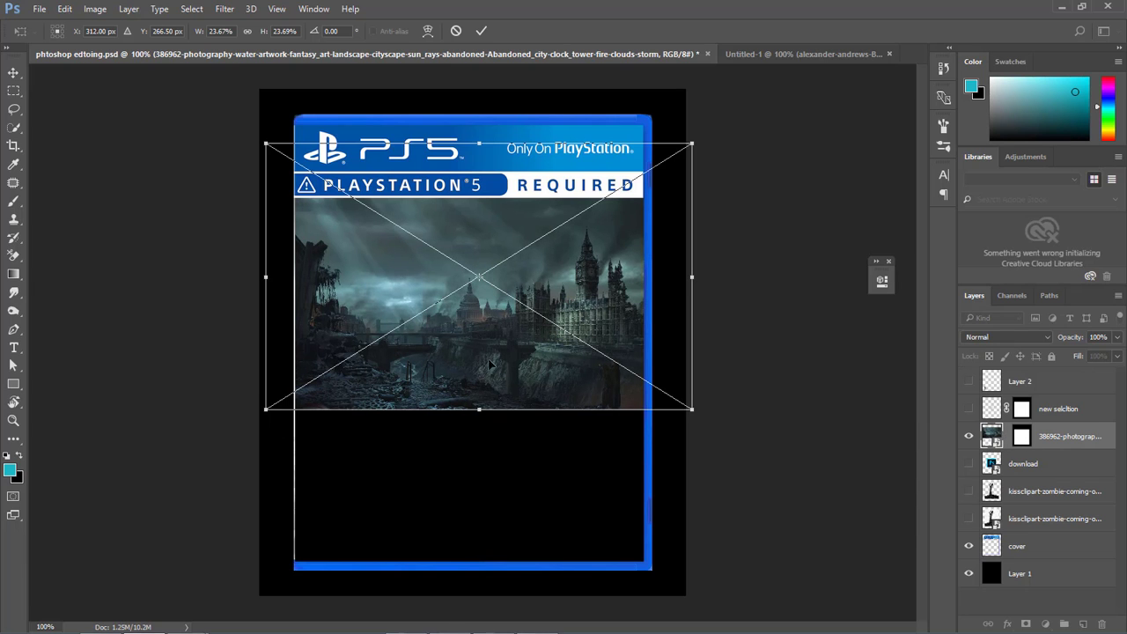
pyautogui.moveTo(490, 364); pyautogui.dragTo(508, 395)
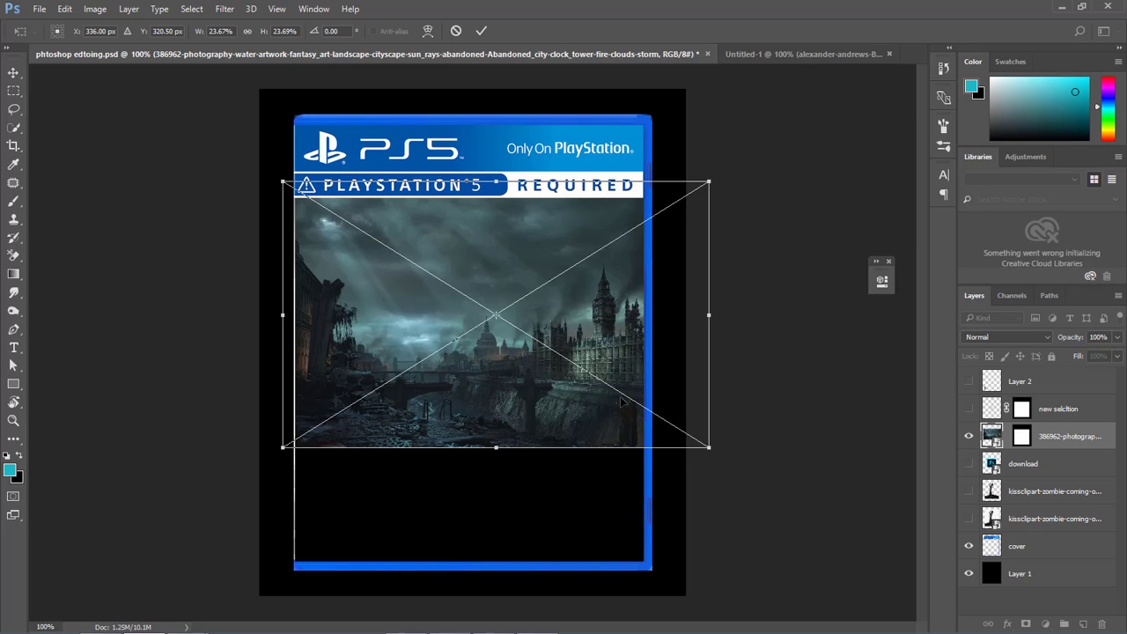
pyautogui.moveTo(516, 386); pyautogui.dragTo(506, 396)
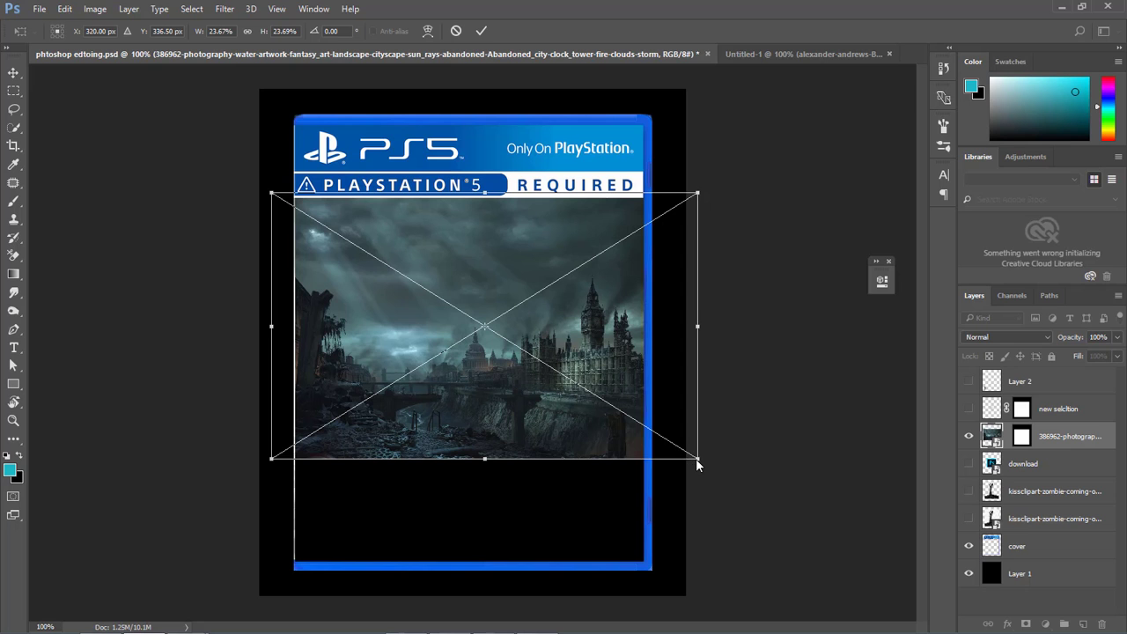
# Enlarge the city photo to about 34.4%, position it to fill the cover frame, and commit the transform.
pyautogui.moveTo(696, 459); pyautogui.dragTo(759, 530)
pyautogui.moveTo(645, 454); pyautogui.dragTo(647, 487)
pyautogui.moveTo(389, 399); pyautogui.dragTo(455, 385)
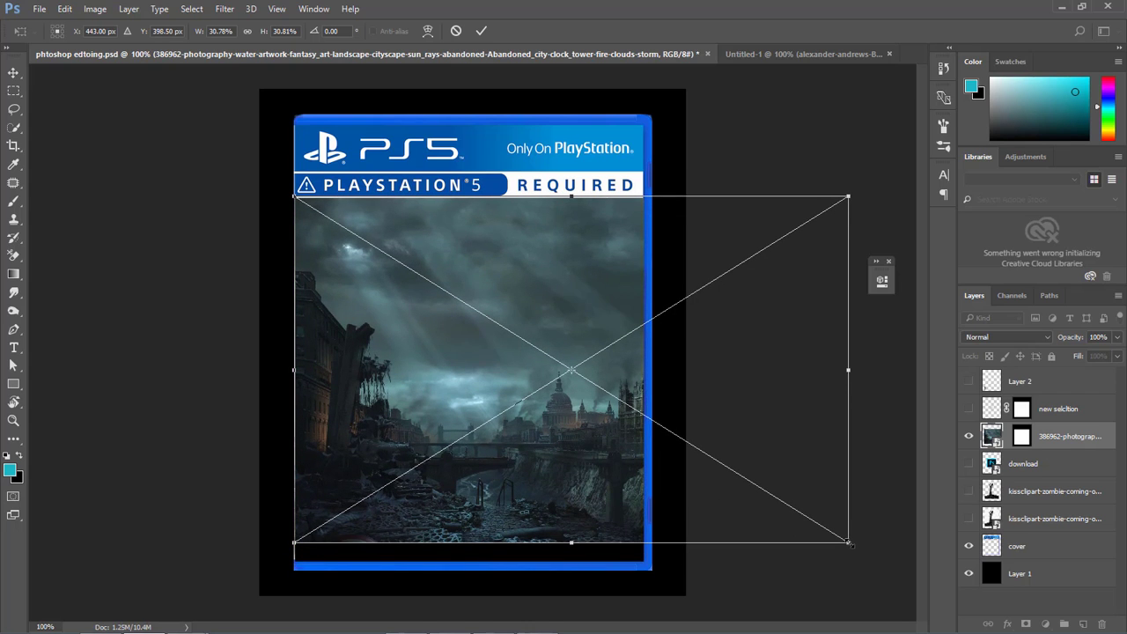
pyautogui.moveTo(848, 542); pyautogui.dragTo(880, 562)
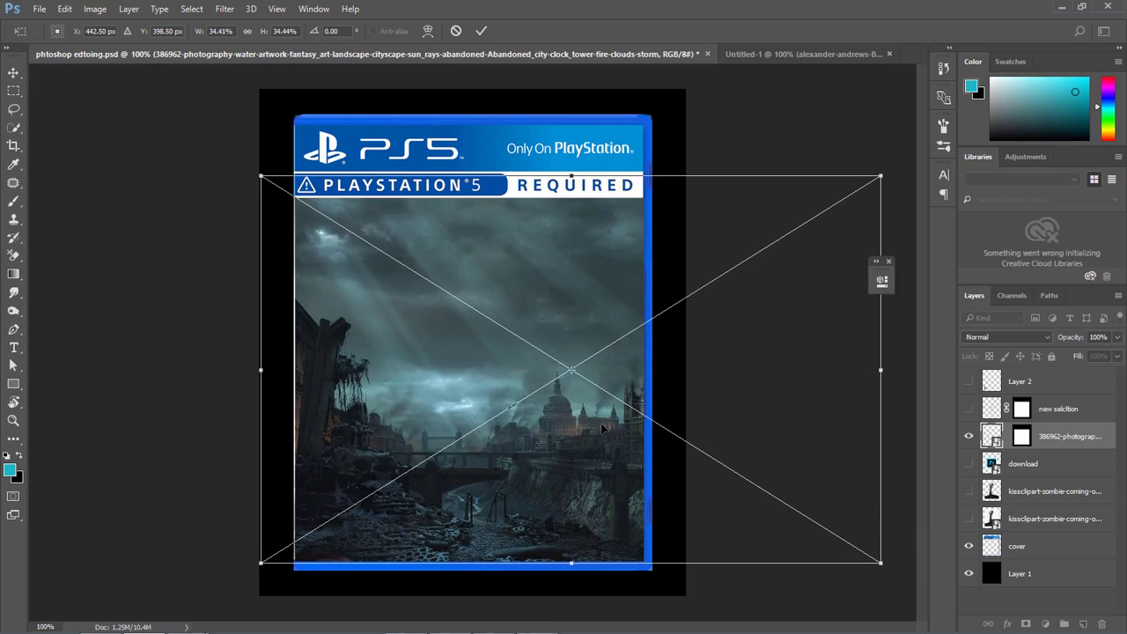
pyautogui.moveTo(482, 375); pyautogui.dragTo(523, 384)
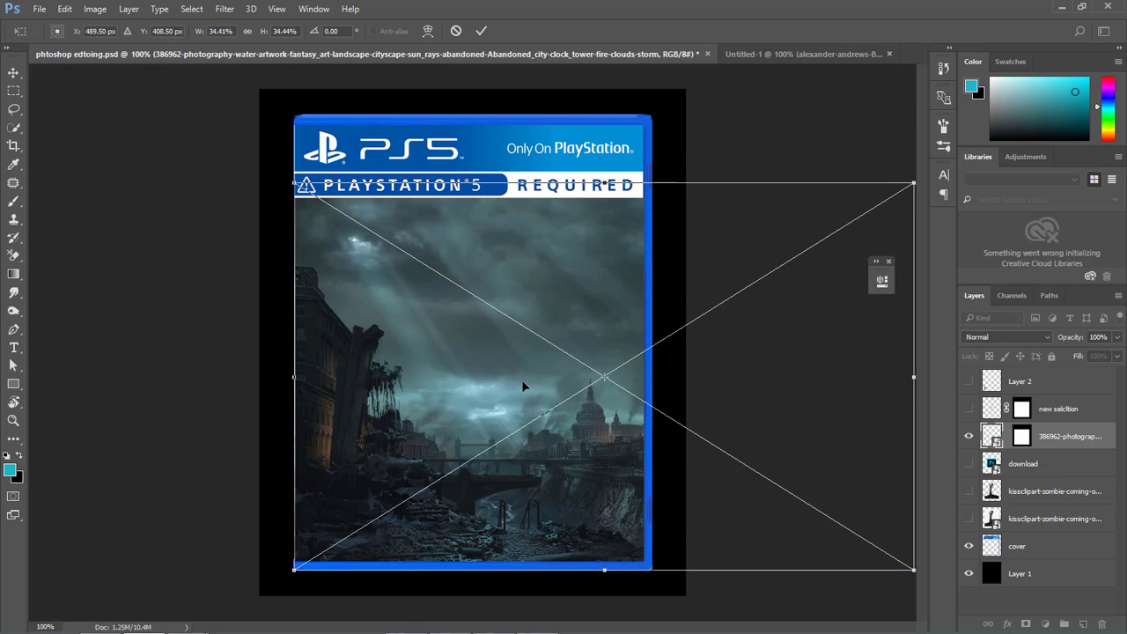
pyautogui.click(482, 33)
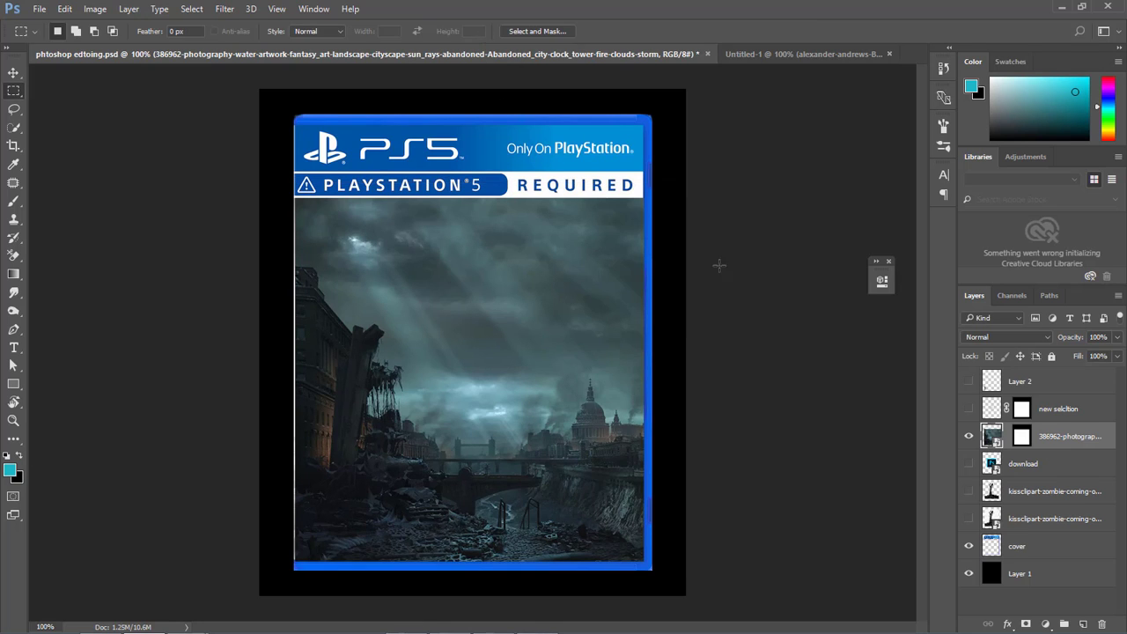
# Compare the cover with and without the masked city photo by toggling its visibility, leaving it shown.
pyautogui.click(970, 436)
pyautogui.click(970, 437)
pyautogui.click(970, 436)
pyautogui.click(969, 437)
# Switch to the Untitled-1 document containing the soldier photo.
pyautogui.click(771, 53)
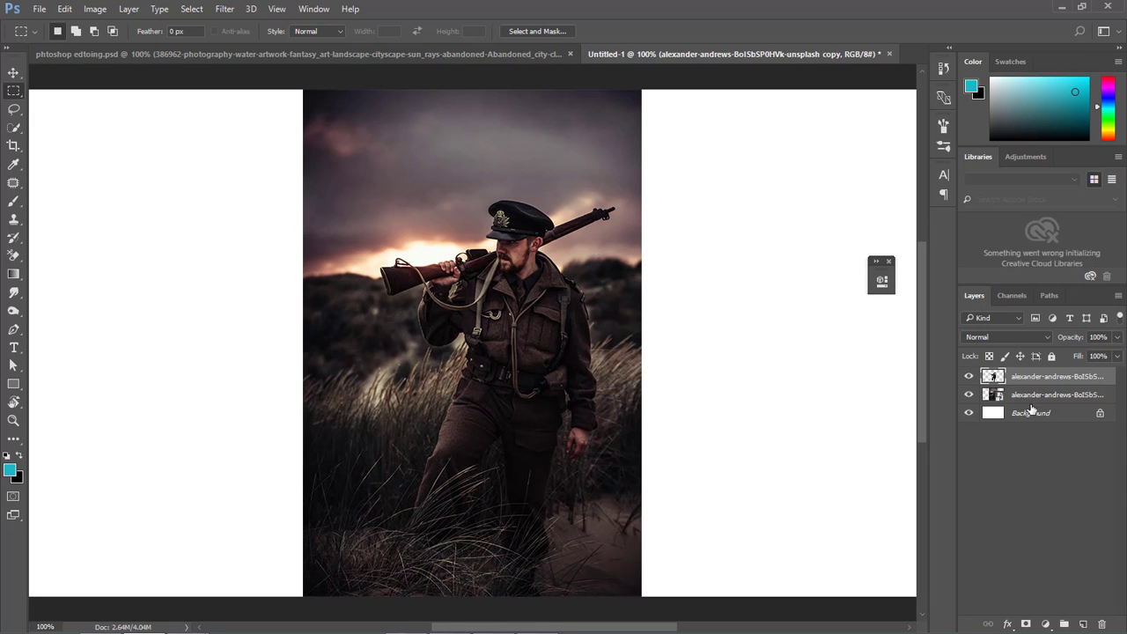
# Trace a rough Pen tool path along the soldier from the front leg past the elbow and rifle butt to the cap.
pyautogui.click(13, 329)
pyautogui.click(418, 525)
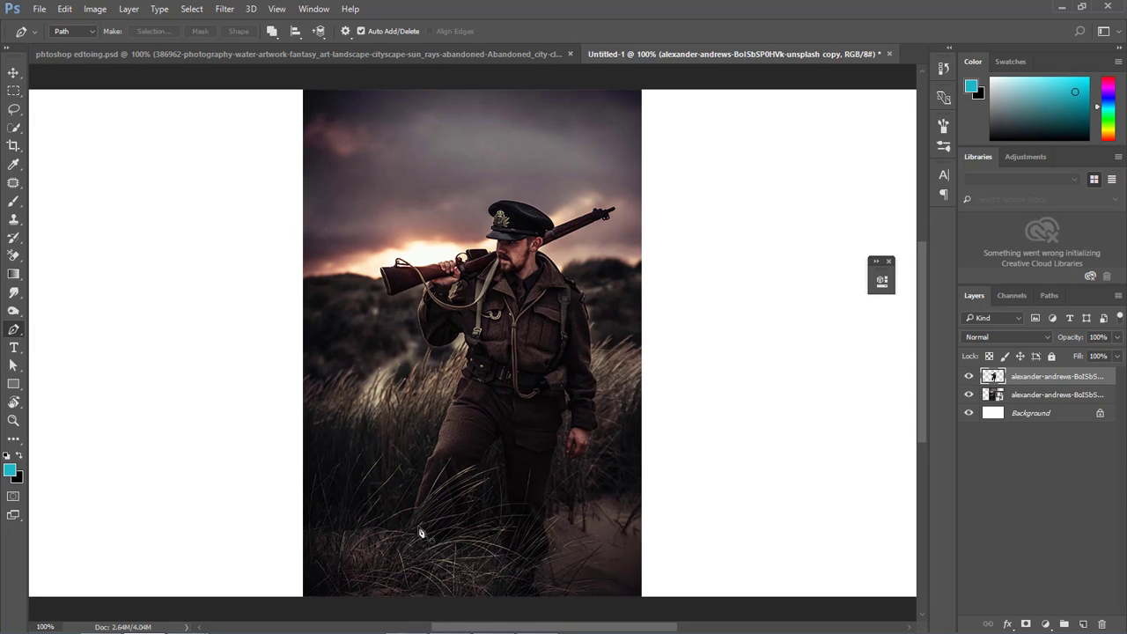
pyautogui.click(412, 486)
pyautogui.click(431, 414)
pyautogui.click(448, 335)
pyautogui.click(421, 317)
pyautogui.click(385, 287)
pyautogui.click(463, 247)
pyautogui.click(518, 226)
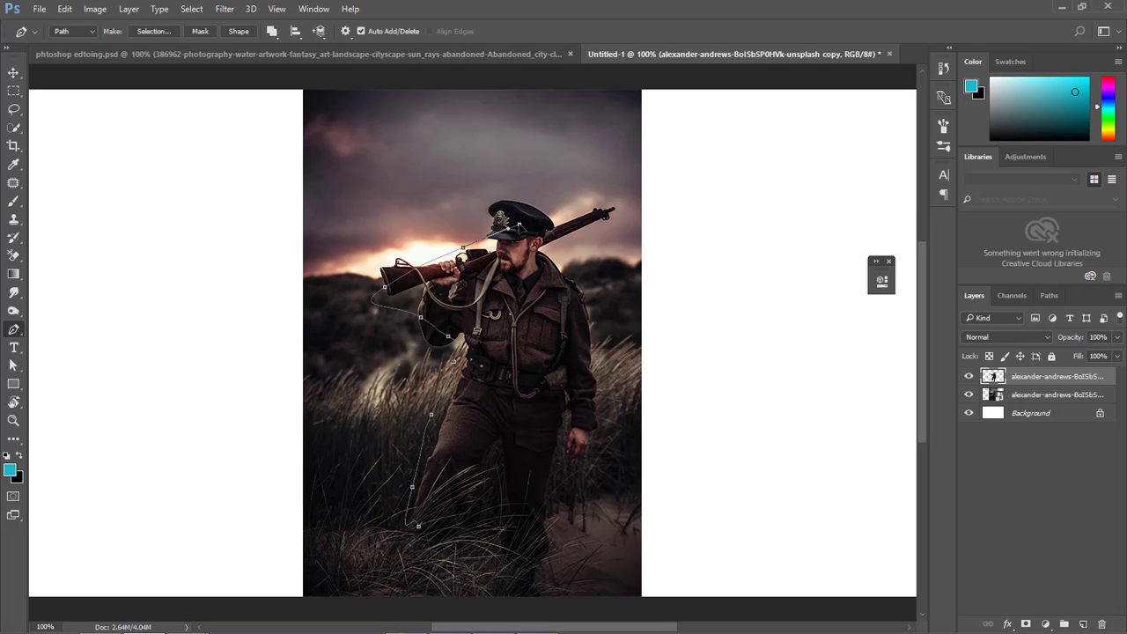
# Undo all the pen path points placed around the soldier.
pyautogui.hotkey('ctrl', 'alt', 'z')
pyautogui.hotkey('ctrl', 'alt', 'z')
pyautogui.hotkey('ctrl', 'alt', 'z')
pyautogui.hotkey('ctrl', 'alt', 'z')
pyautogui.hotkey('ctrl', 'alt', 'z')
pyautogui.hotkey('ctrl', 'alt', 'z')
pyautogui.hotkey('ctrl', 'alt', 'z')
pyautogui.hotkey('ctrl', 'alt', 'z')
pyautogui.hotkey('ctrl', 'alt', 'z')
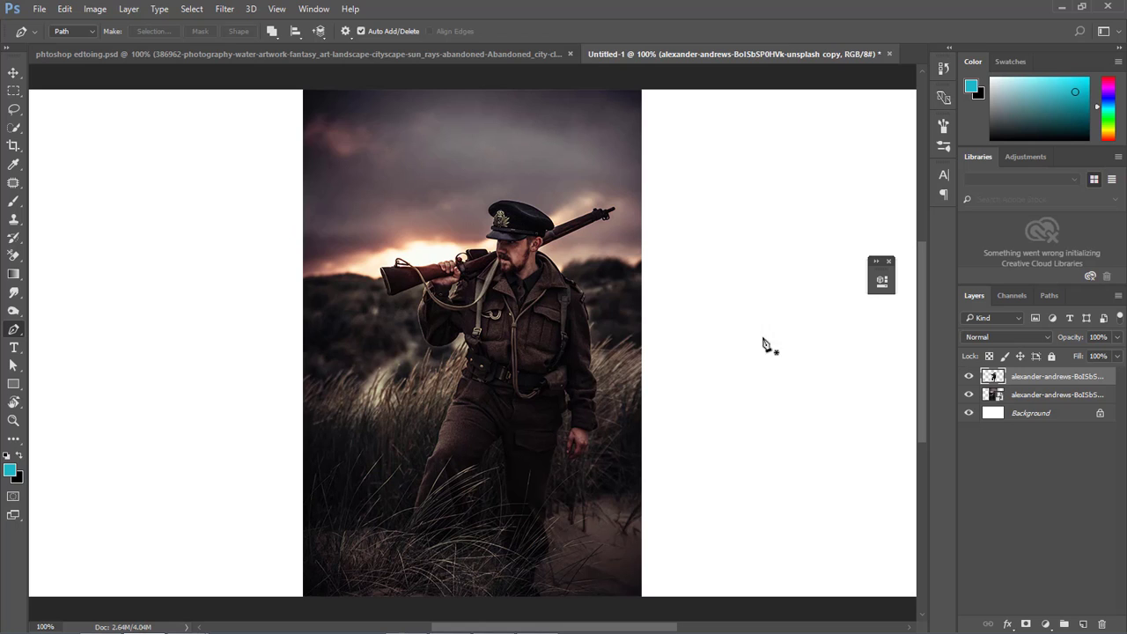
# Hide the original soldier photo layer and move the cut-out soldier into the phtoshop edtoing.psd cover document.
pyautogui.click(971, 397)
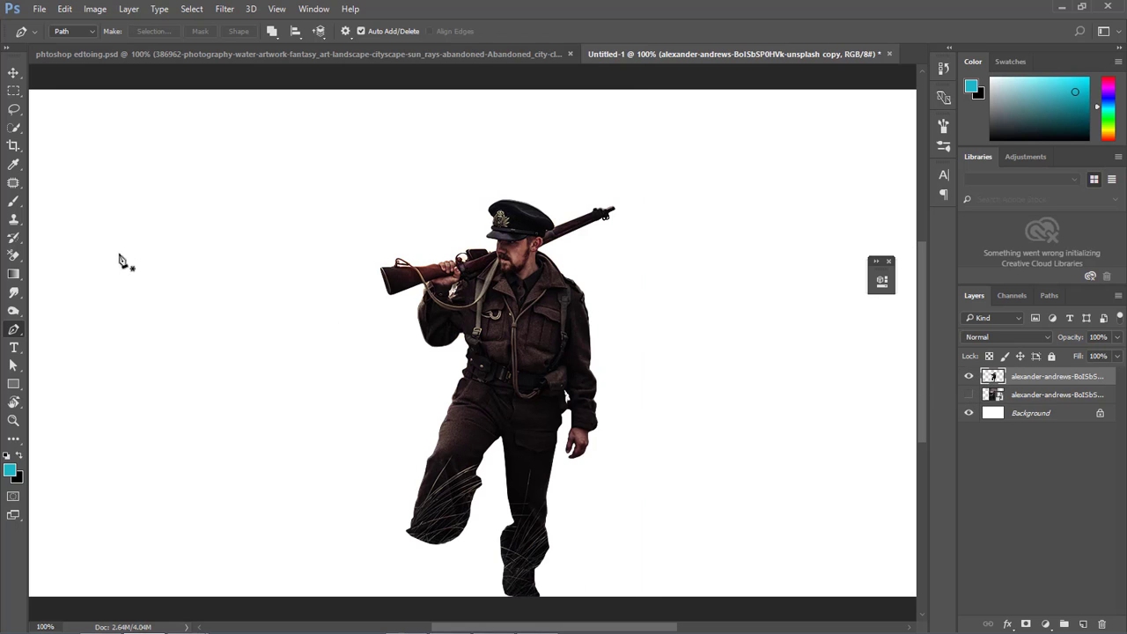
pyautogui.click(13, 74)
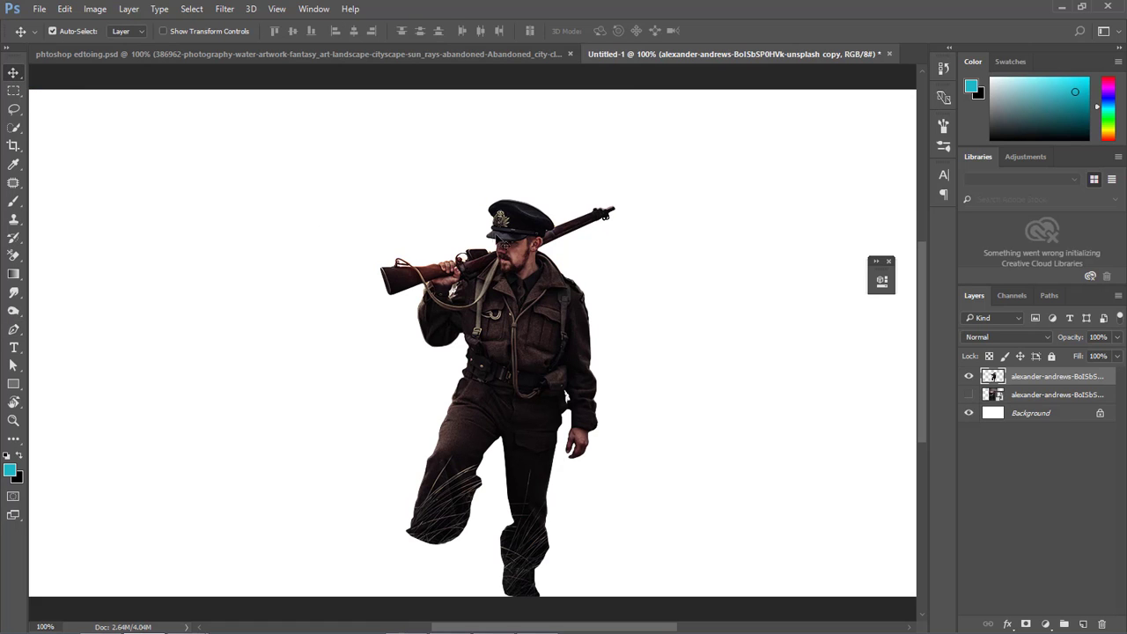
pyautogui.moveTo(517, 227); pyautogui.dragTo(467, 87)
pyautogui.moveTo(224, 54); pyautogui.dragTo(442, 331)
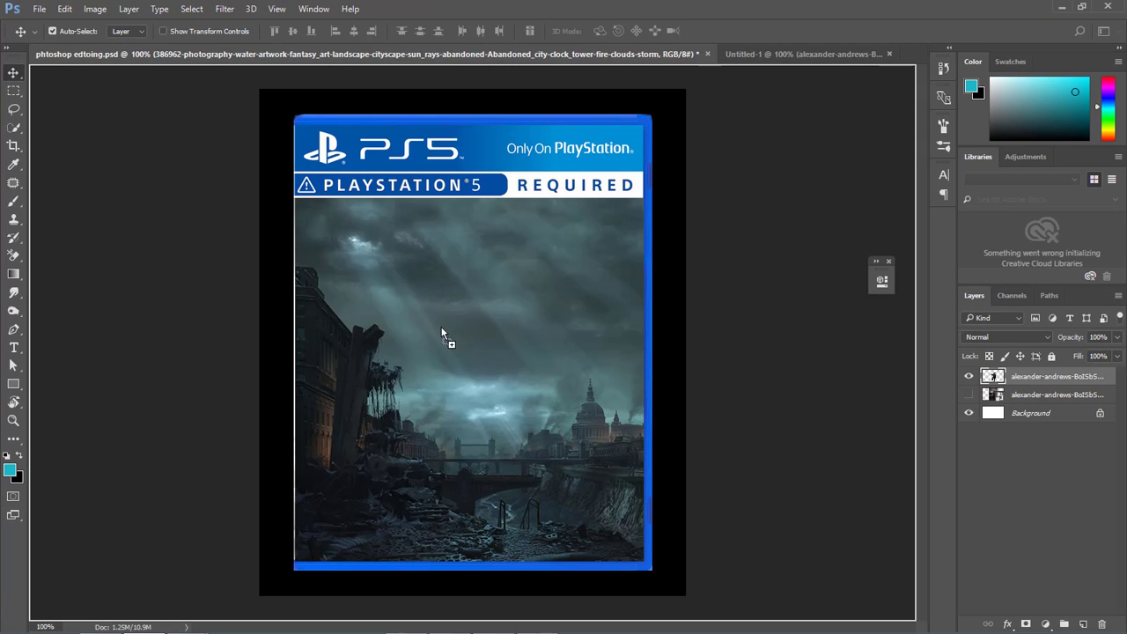
pyautogui.moveTo(502, 376); pyautogui.dragTo(502, 376)
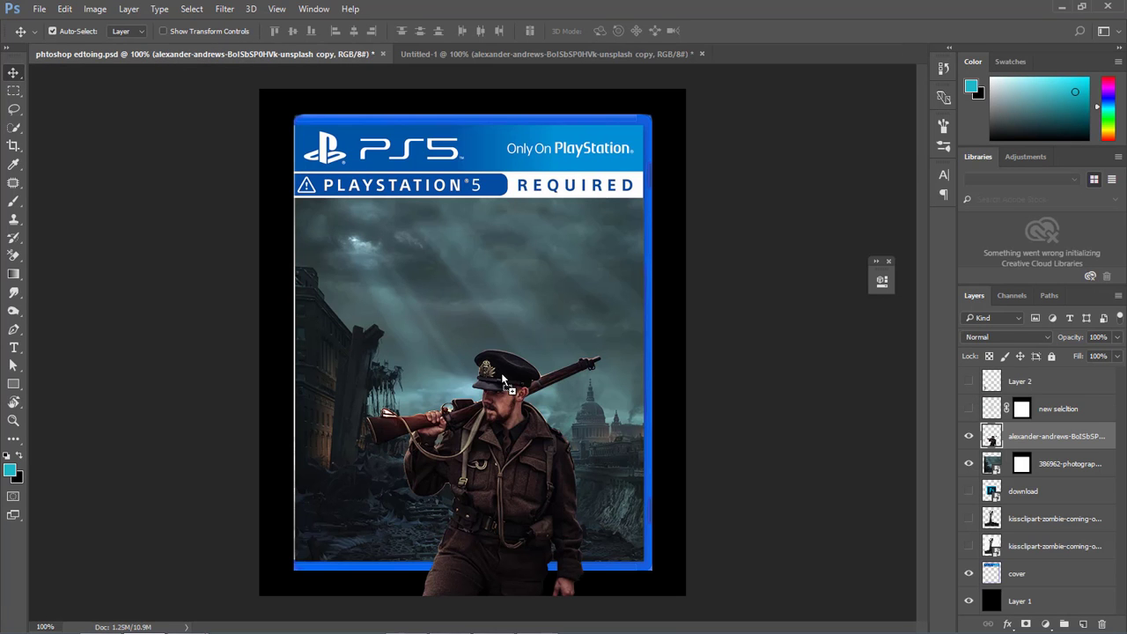
# Free Transform the soldier, scale it to about 84.5%, and stand it at the lower right of the cover.
pyautogui.hotkey('ctrl', 't')
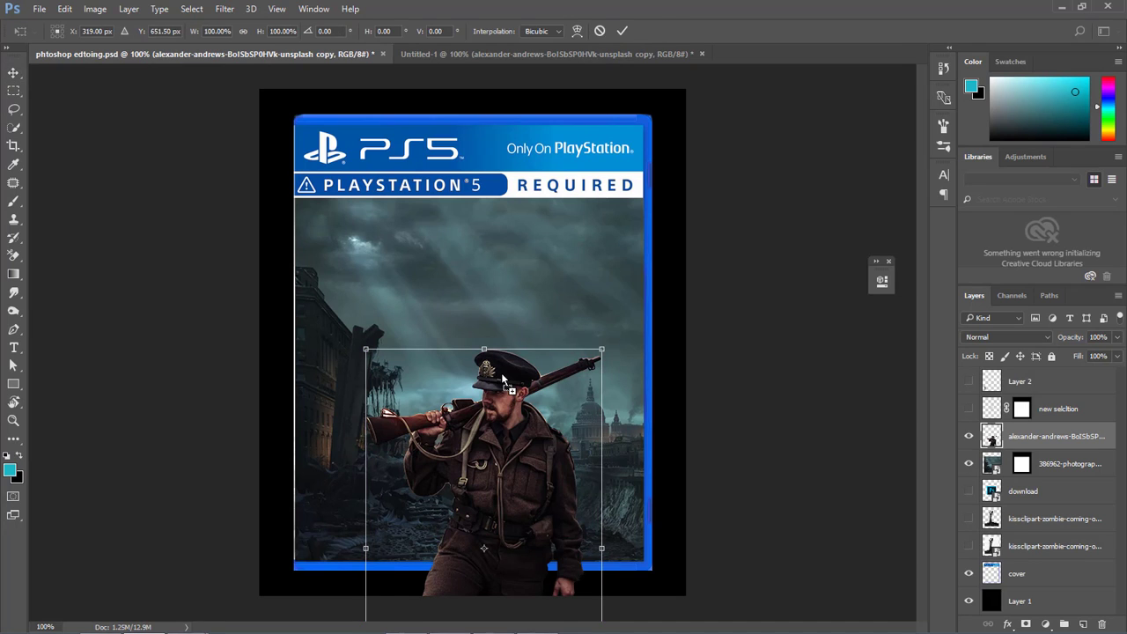
pyautogui.moveTo(489, 515); pyautogui.dragTo(546, 339)
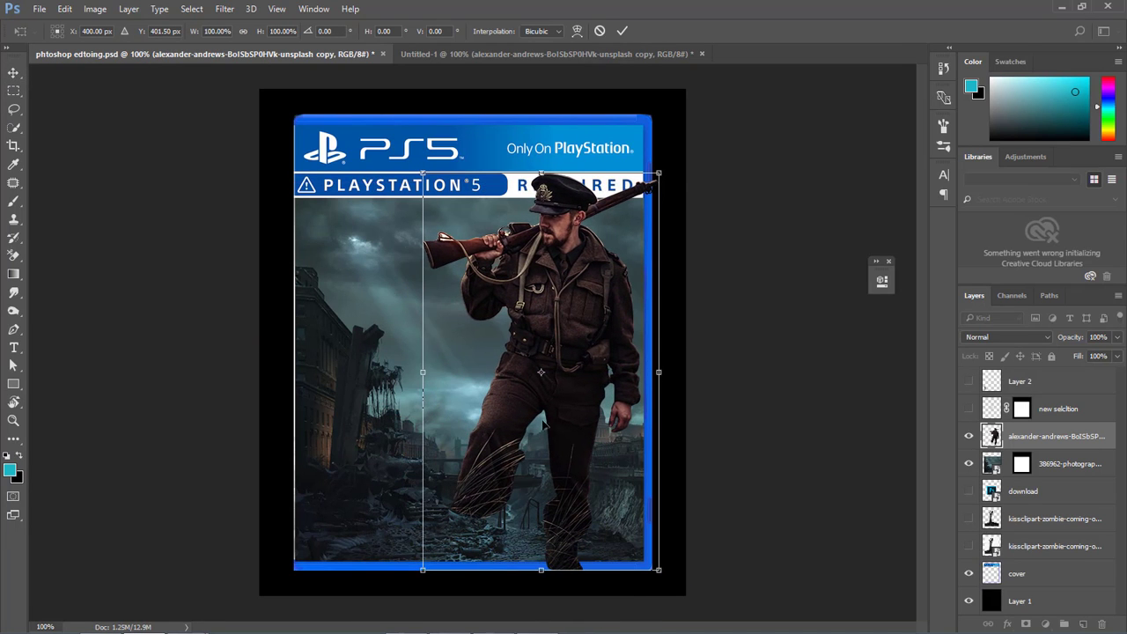
pyautogui.moveTo(544, 426)
pyautogui.mouseDown()
pyautogui.moveTo(546, 457)
pyautogui.moveTo(538, 414)
pyautogui.moveTo(536, 431)
pyautogui.mouseUp()
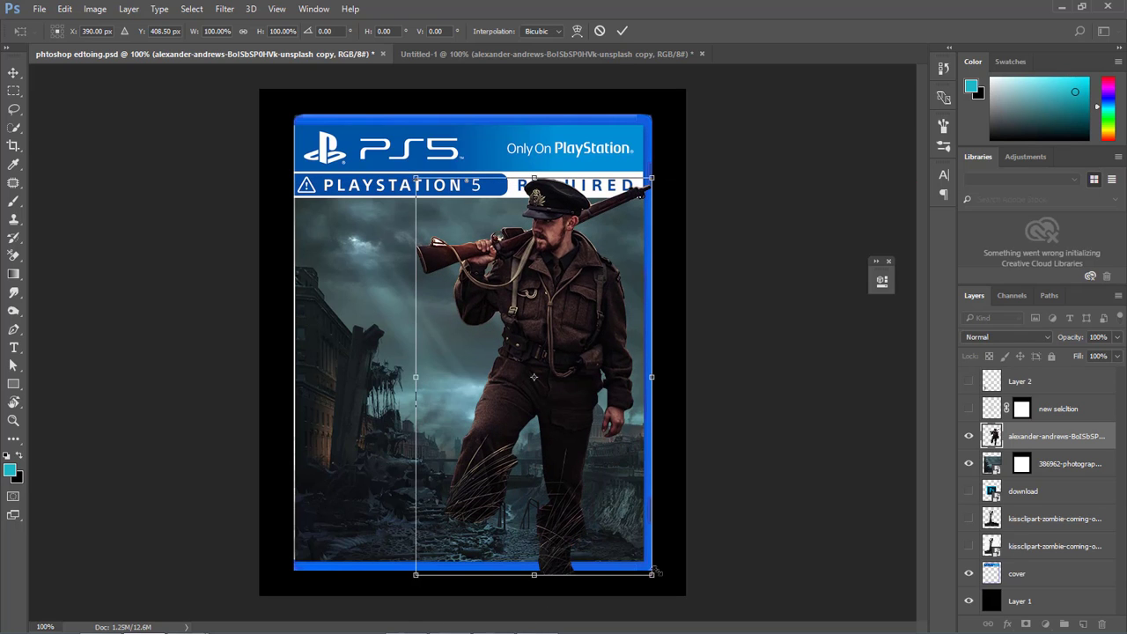
pyautogui.moveTo(652, 574)
pyautogui.mouseDown()
pyautogui.moveTo(630, 559)
pyautogui.moveTo(627, 531)
pyautogui.moveTo(637, 560)
pyautogui.mouseUp()
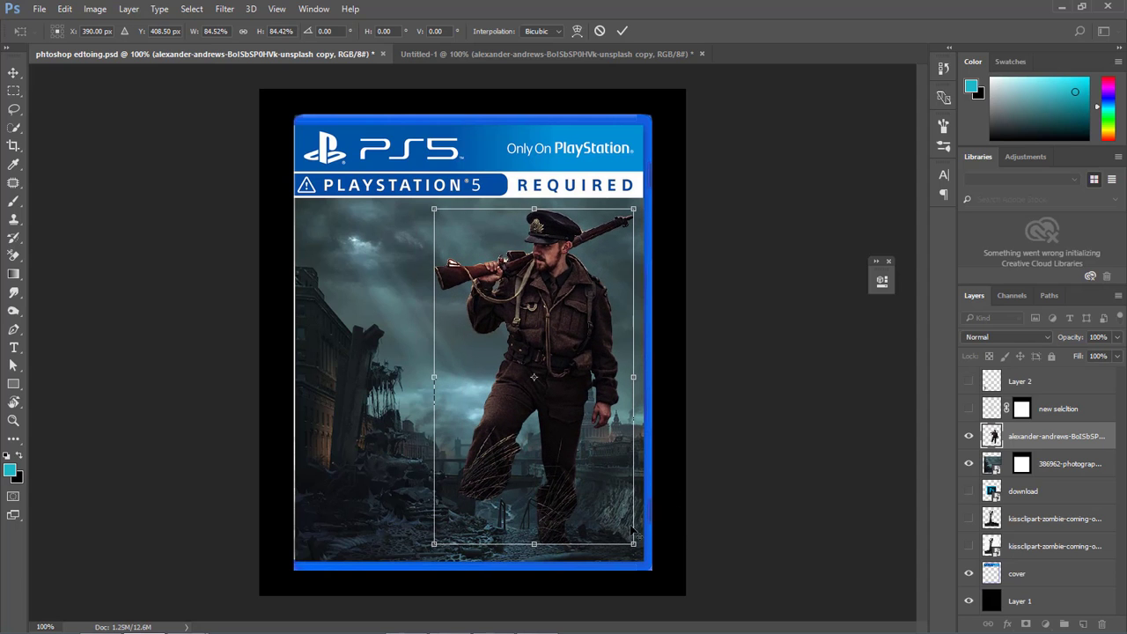
pyautogui.keyDown('alt'); pyautogui.click(594, 496); pyautogui.keyUp('alt')
pyautogui.moveTo(595, 496); pyautogui.dragTo(539, 337)
pyautogui.moveTo(553, 401); pyautogui.dragTo(572, 427)
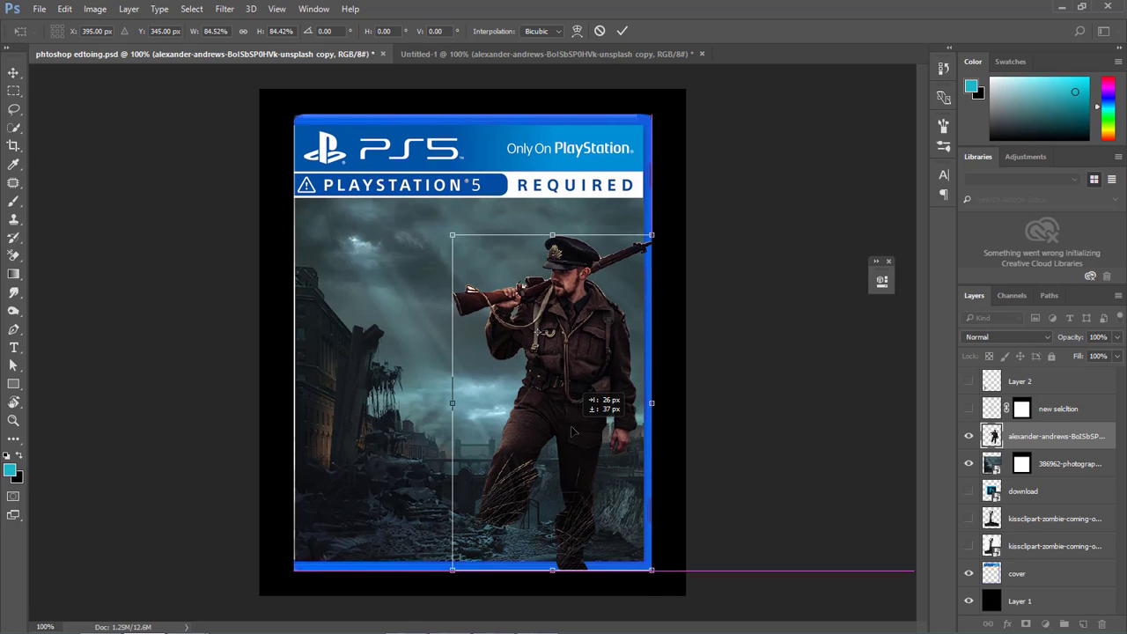
# Scale the soldier down to about 79.8% and align it with the cover's right edge and the frame's inner lower edge.
pyautogui.moveTo(650, 570); pyautogui.dragTo(645, 557)
pyautogui.moveTo(602, 499)
pyautogui.mouseDown()
pyautogui.moveTo(611, 504)
pyautogui.moveTo(595, 499)
pyautogui.mouseUp()
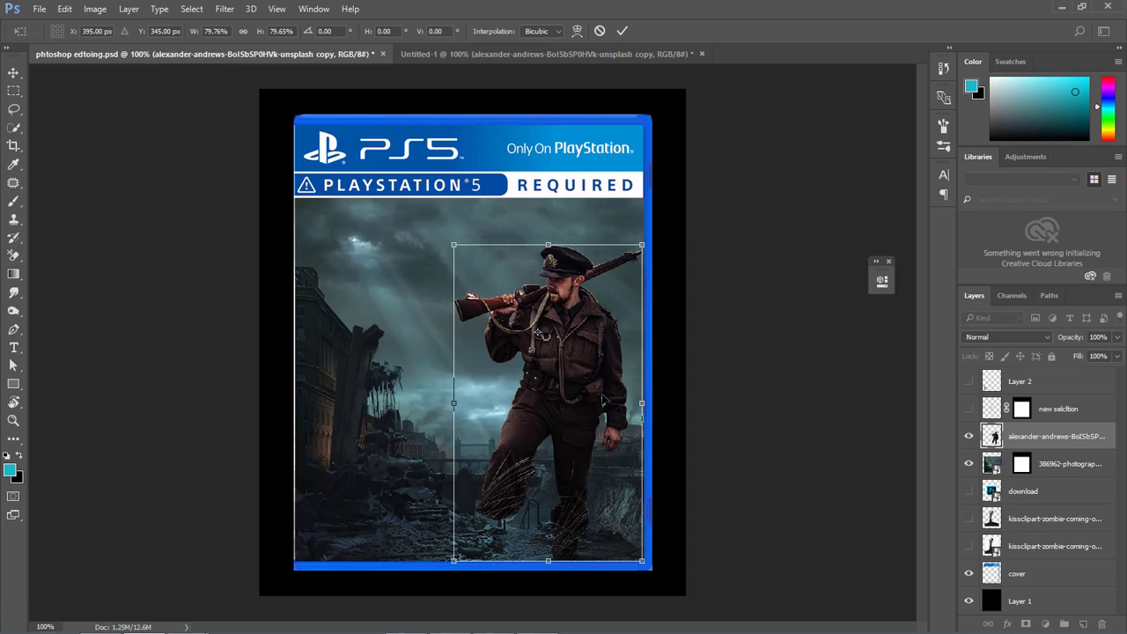
pyautogui.moveTo(603, 401); pyautogui.dragTo(604, 420)
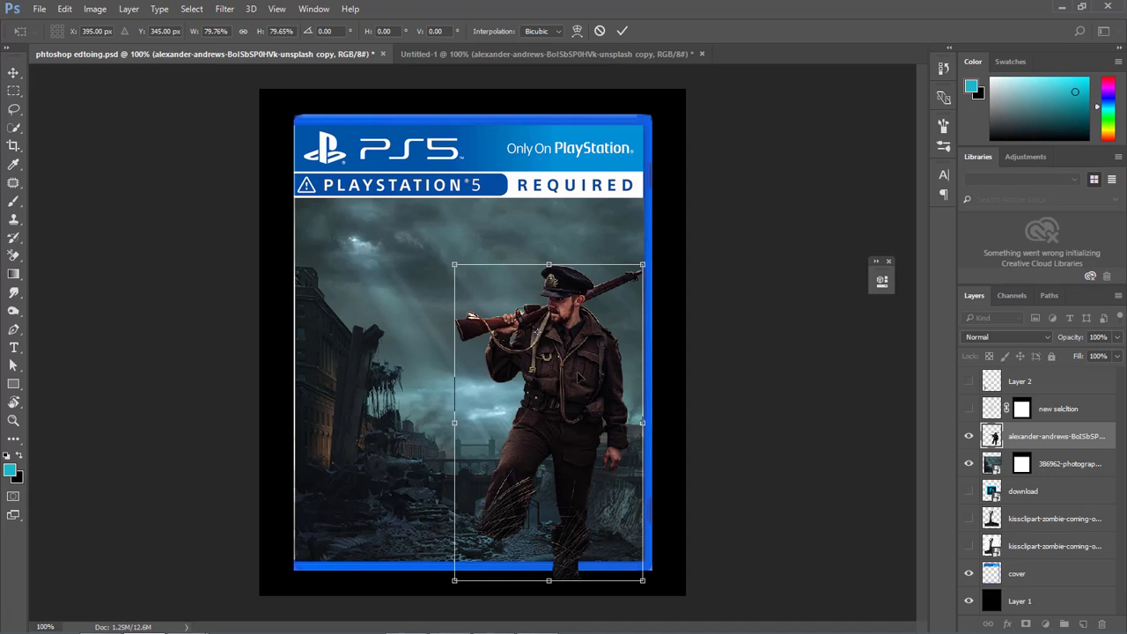
pyautogui.moveTo(578, 376); pyautogui.dragTo(585, 354)
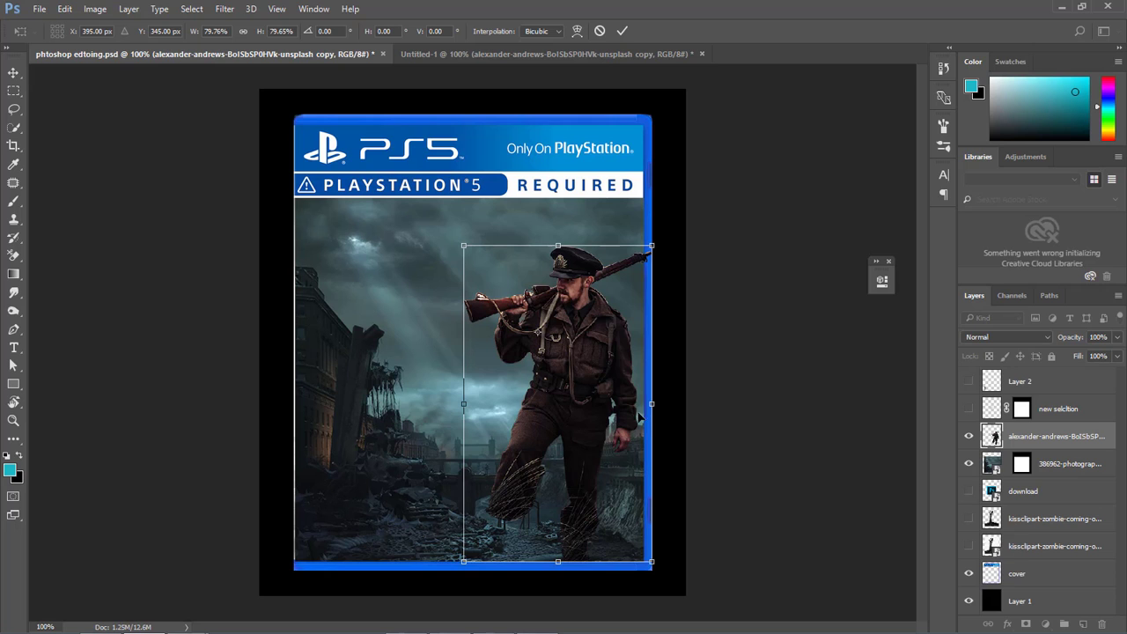
# Try the soldier at about 69.4% and then about 87.2% size, repositioning it at the cover's lower right each time.
pyautogui.moveTo(652, 561); pyautogui.dragTo(636, 531)
pyautogui.moveTo(574, 414); pyautogui.dragTo(580, 440)
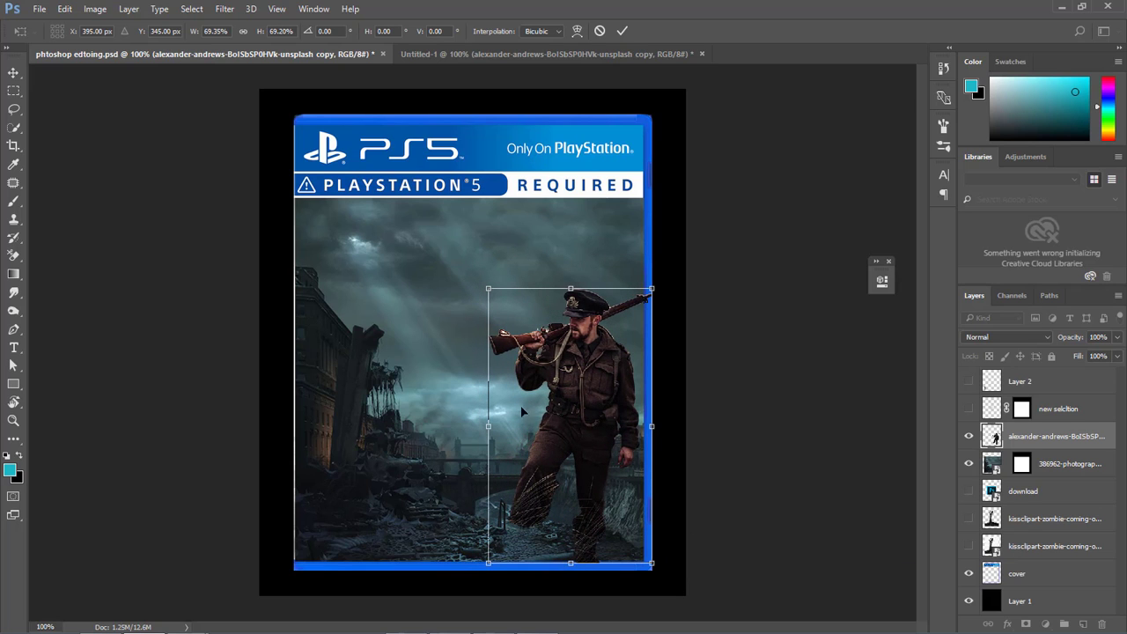
pyautogui.moveTo(490, 286); pyautogui.dragTo(480, 279)
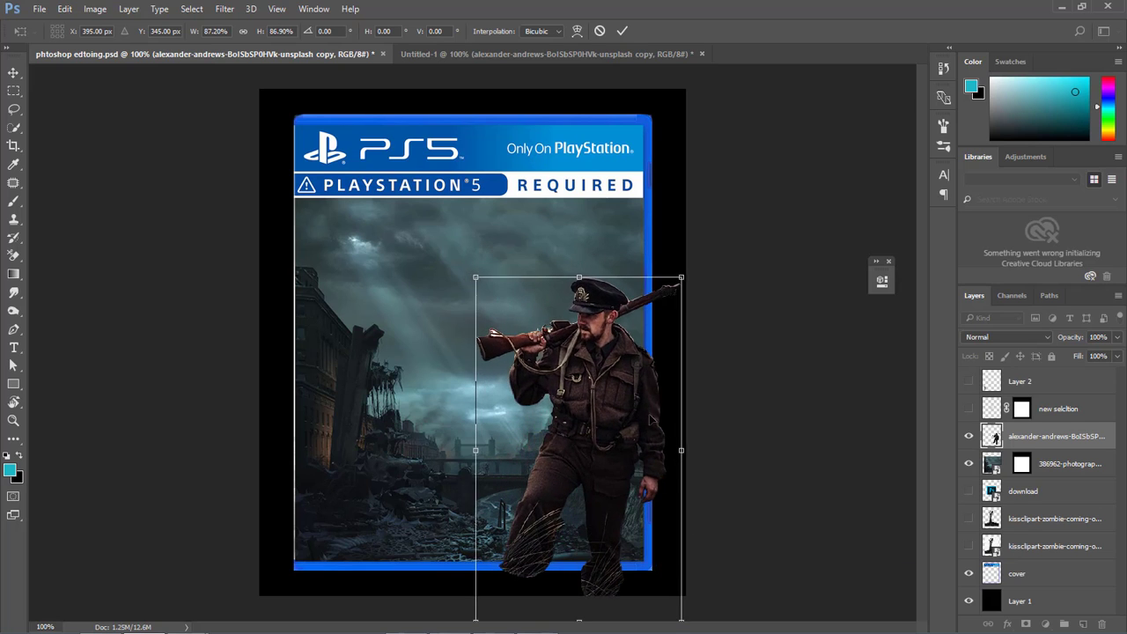
pyautogui.moveTo(643, 419); pyautogui.dragTo(622, 364)
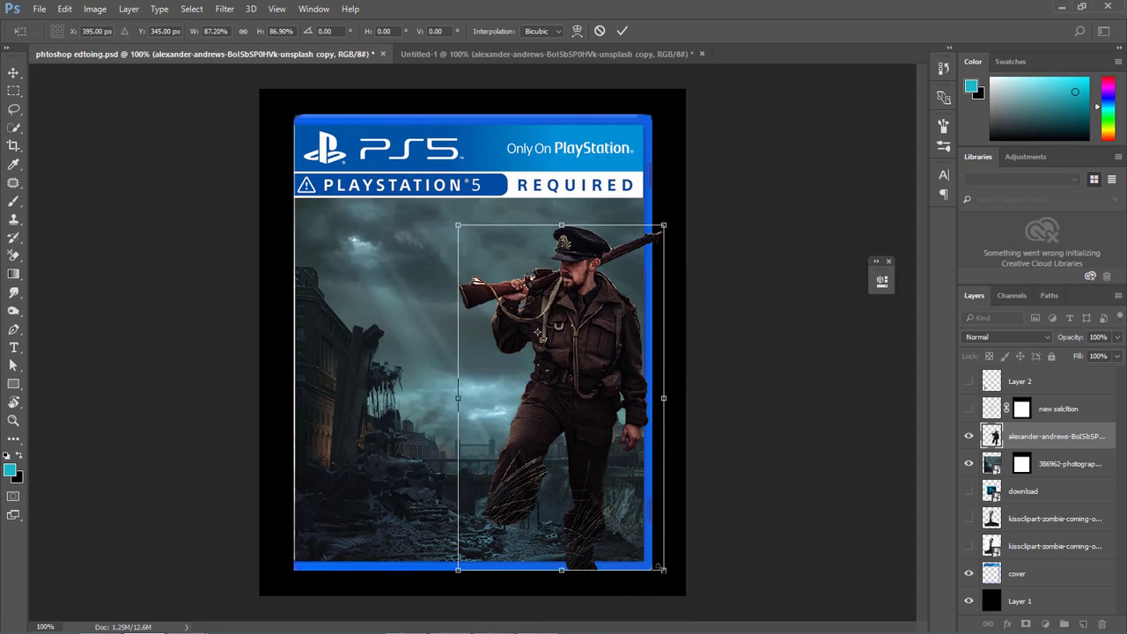
# Scale the soldier to about 79.2%, place its feet on the frame's lower edge, and commit the transform.
pyautogui.moveTo(661, 568); pyautogui.dragTo(647, 543)
pyautogui.moveTo(594, 493); pyautogui.dragTo(586, 520)
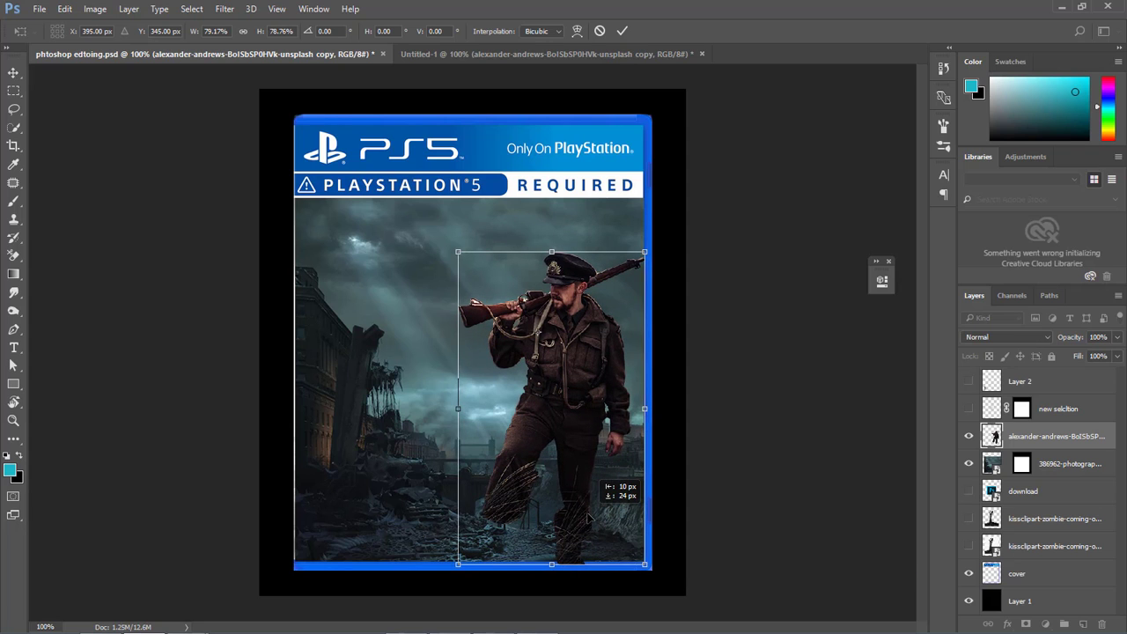
pyautogui.click(623, 30)
# Enlarge the city photo behind the soldier to about 39.1% with Free Transform and commit it.
pyautogui.click(990, 465)
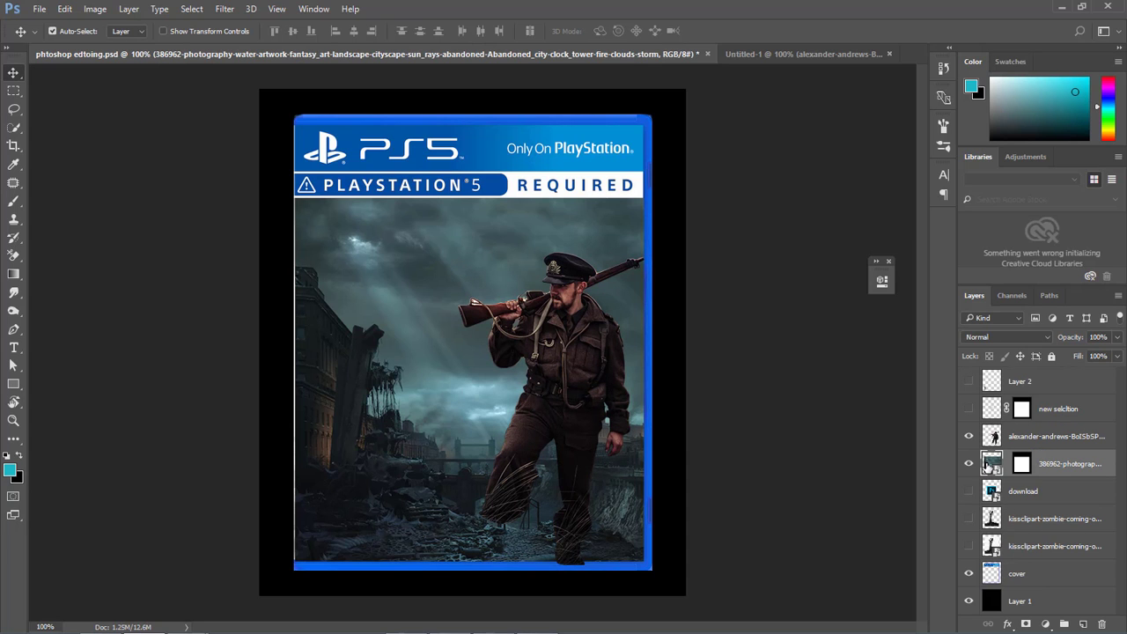
pyautogui.hotkey('ctrl', 't')
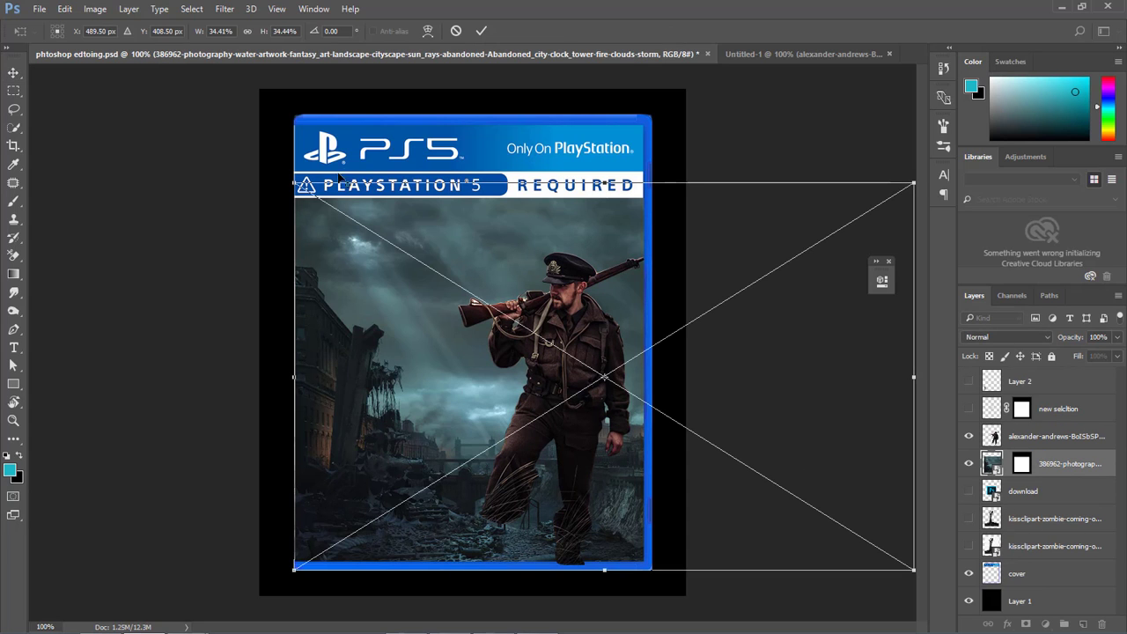
pyautogui.moveTo(293, 183); pyautogui.dragTo(240, 149)
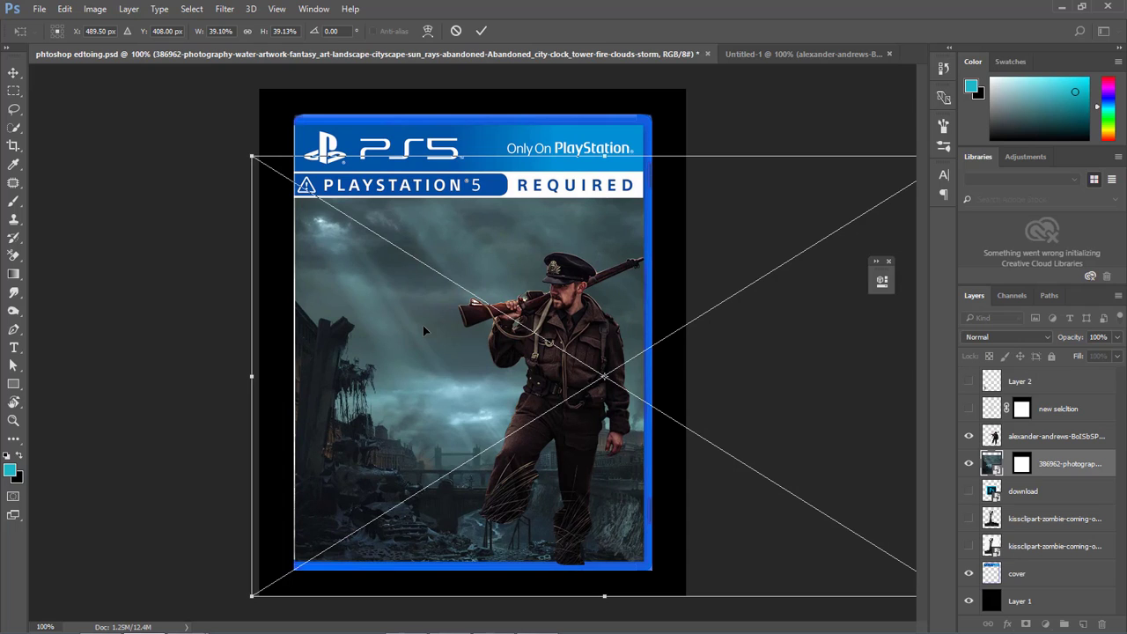
pyautogui.click(484, 31)
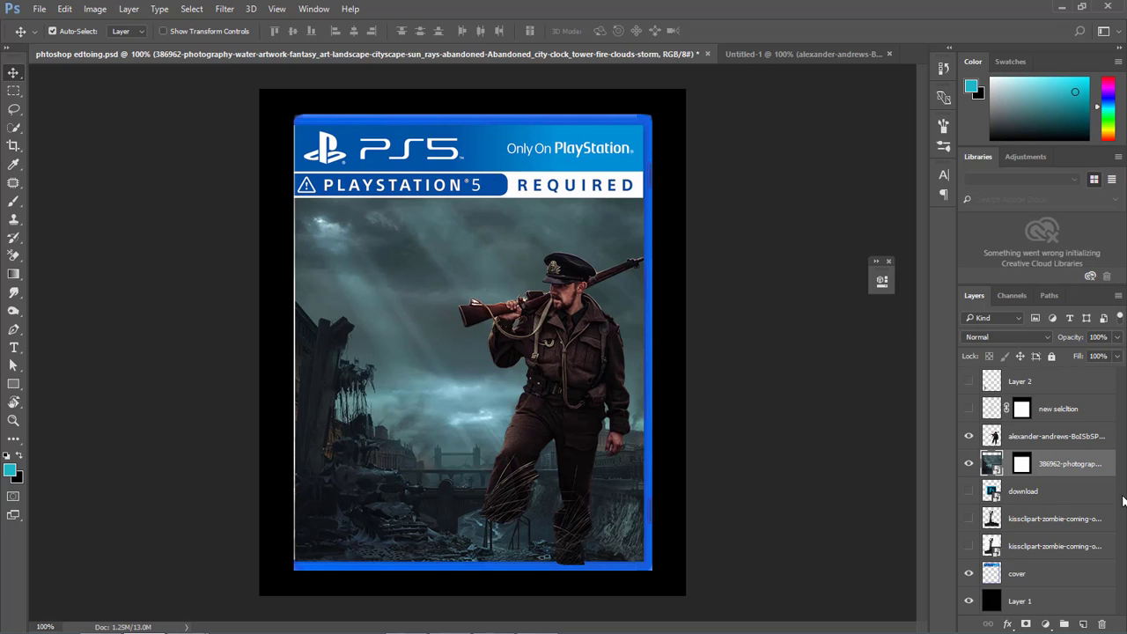
# Check the soldier by toggling its visibility, then mask its layer with the frame selection loaded from the mask above.
pyautogui.click(968, 436)
pyautogui.click(968, 437)
pyautogui.click(998, 442)
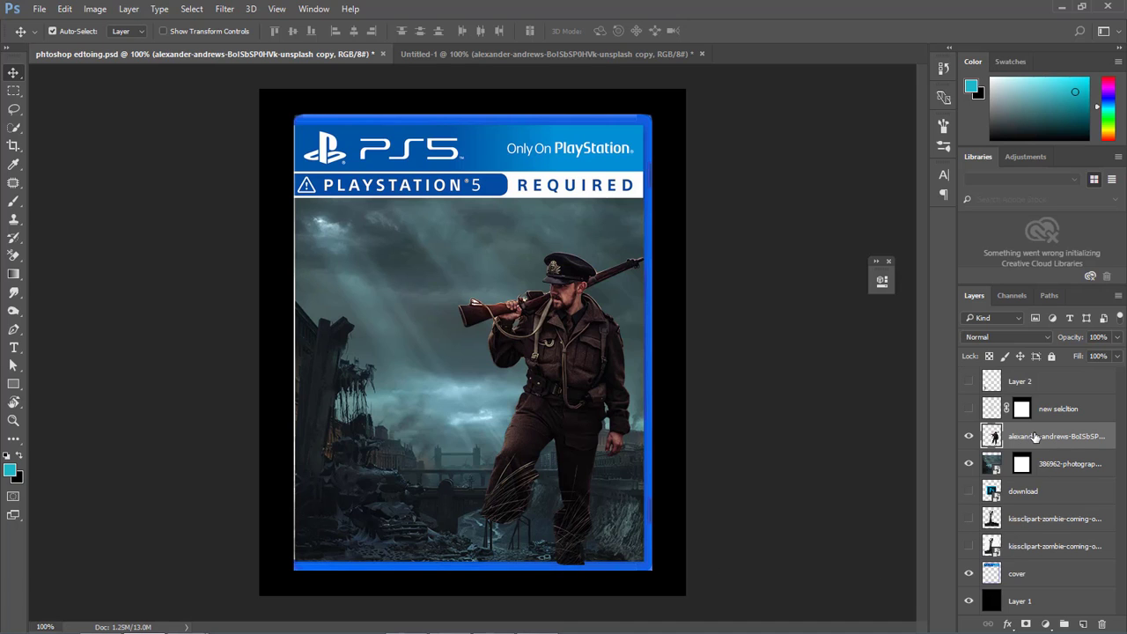
pyautogui.moveTo(1038, 437)
pyautogui.mouseDown()
pyautogui.moveTo(1037, 550)
pyautogui.moveTo(1028, 437)
pyautogui.mouseUp()
pyautogui.keyDown('ctrl'); pyautogui.click(1021, 410); pyautogui.keyUp('ctrl')
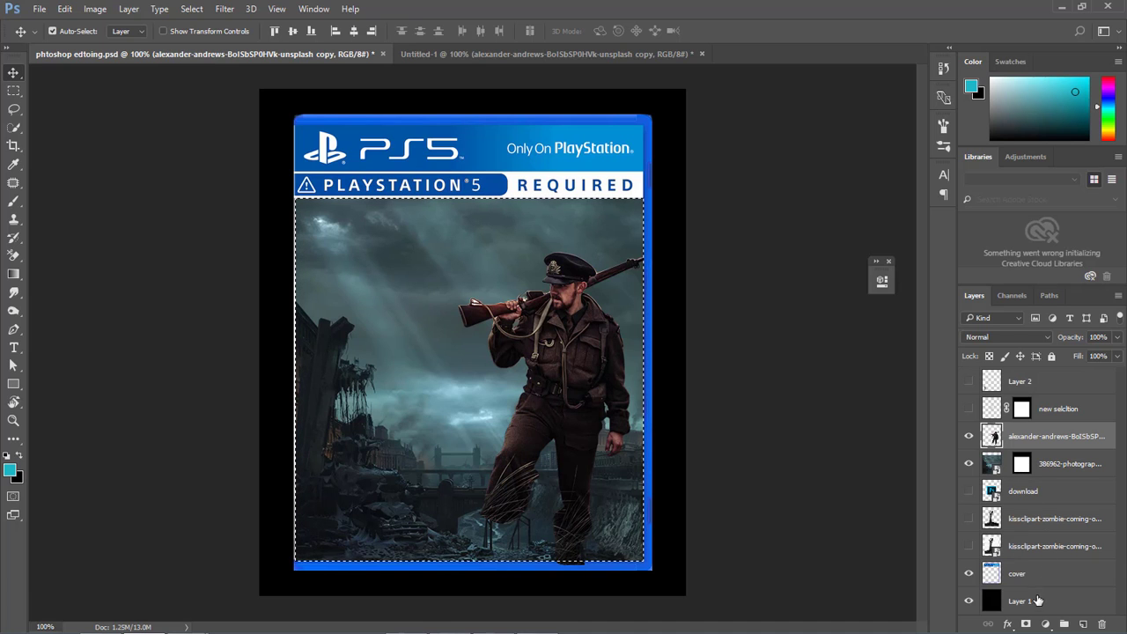
pyautogui.click(1026, 625)
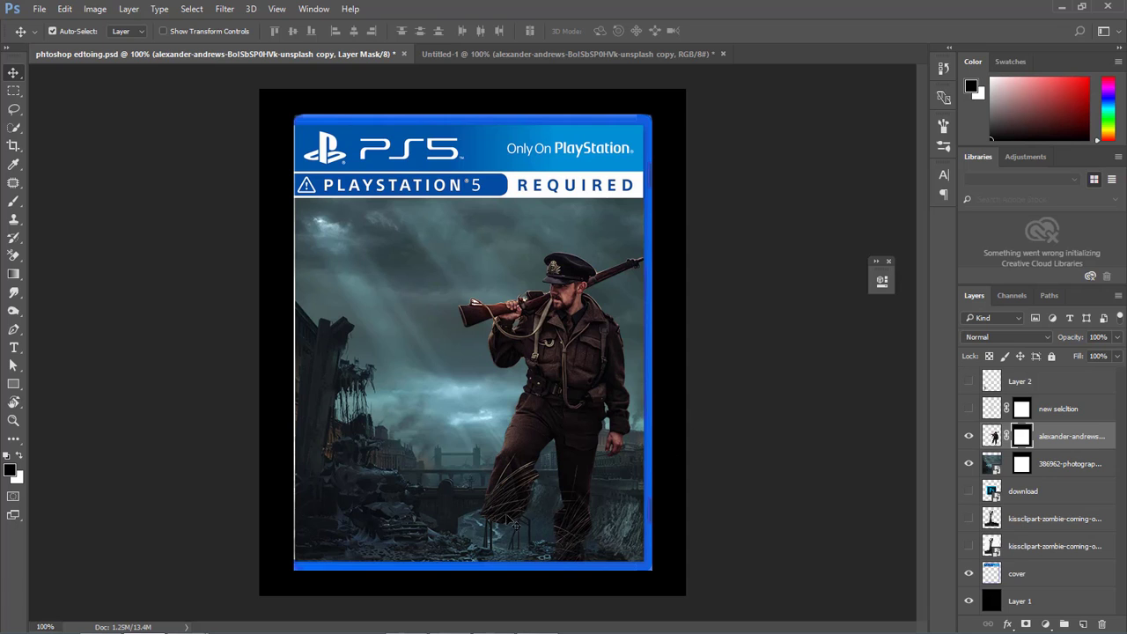
# Load the soldier layer's mask as a selection and create a new layer directly below Layer 2.
pyautogui.keyDown('ctrl'); pyautogui.click(1023, 438); pyautogui.keyUp('ctrl')
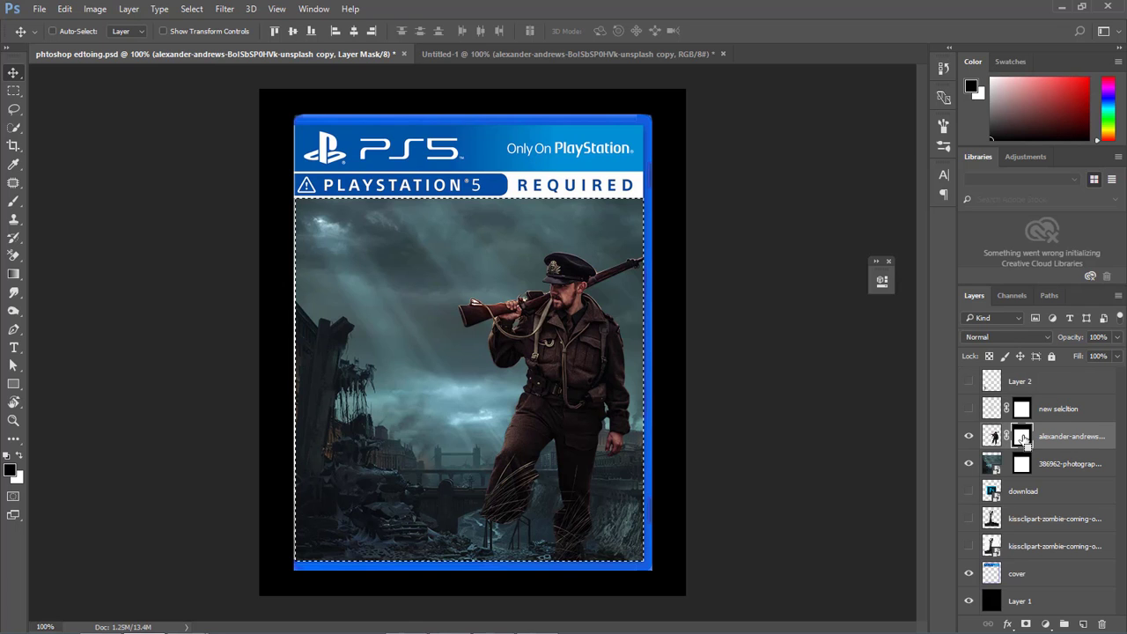
pyautogui.click(1072, 413)
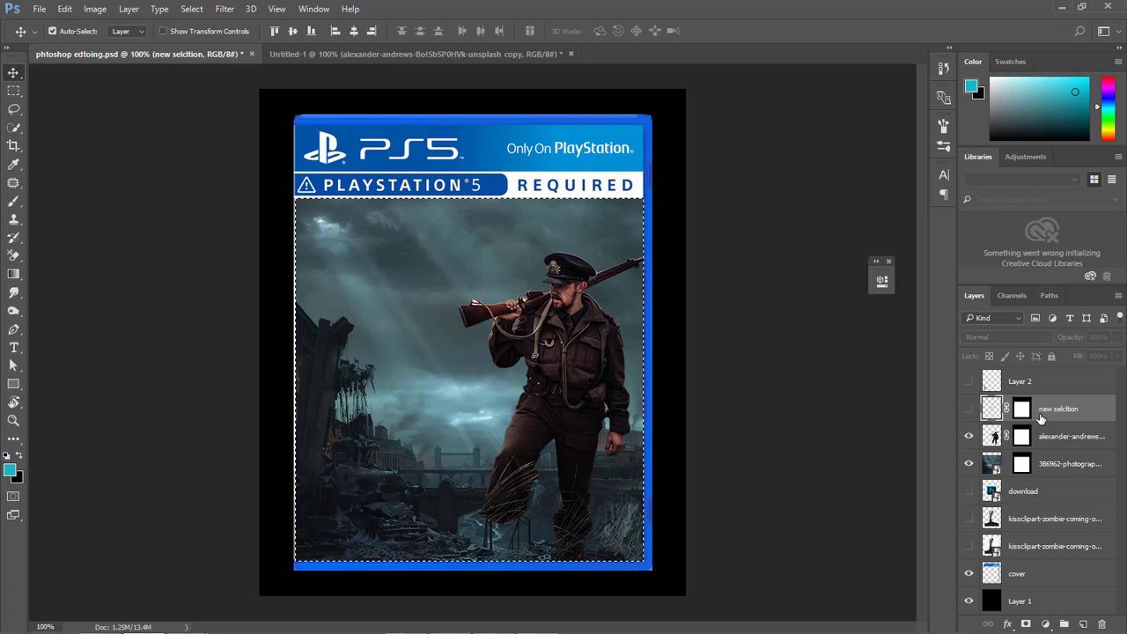
pyautogui.click(1084, 623)
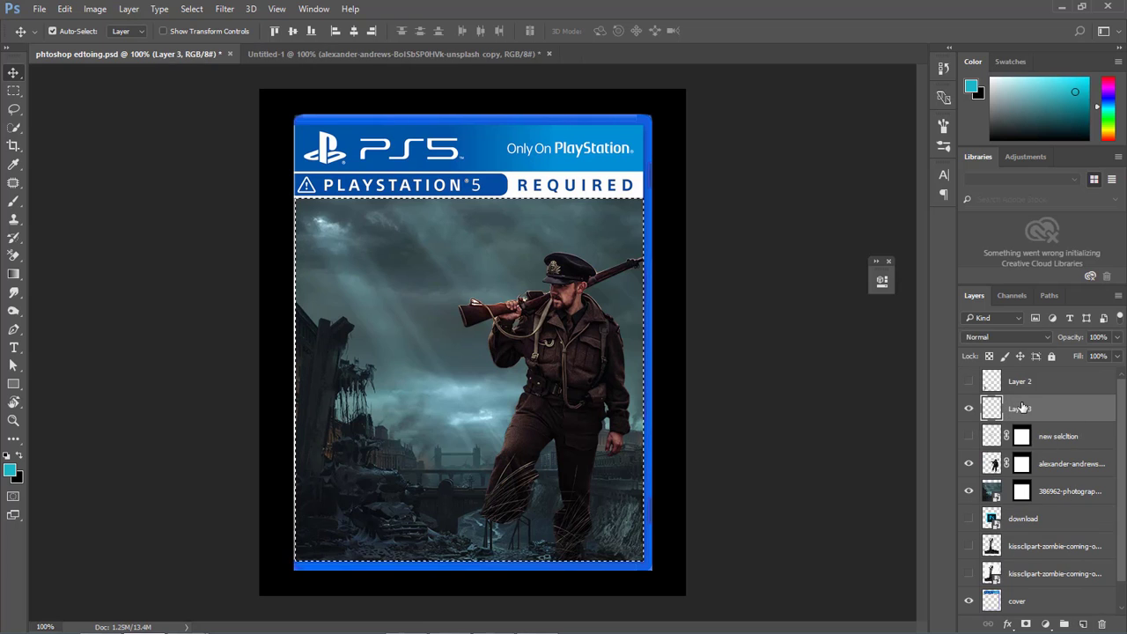
# Rename the new layer as blacvks.
pyautogui.doubleClick(1019, 410)
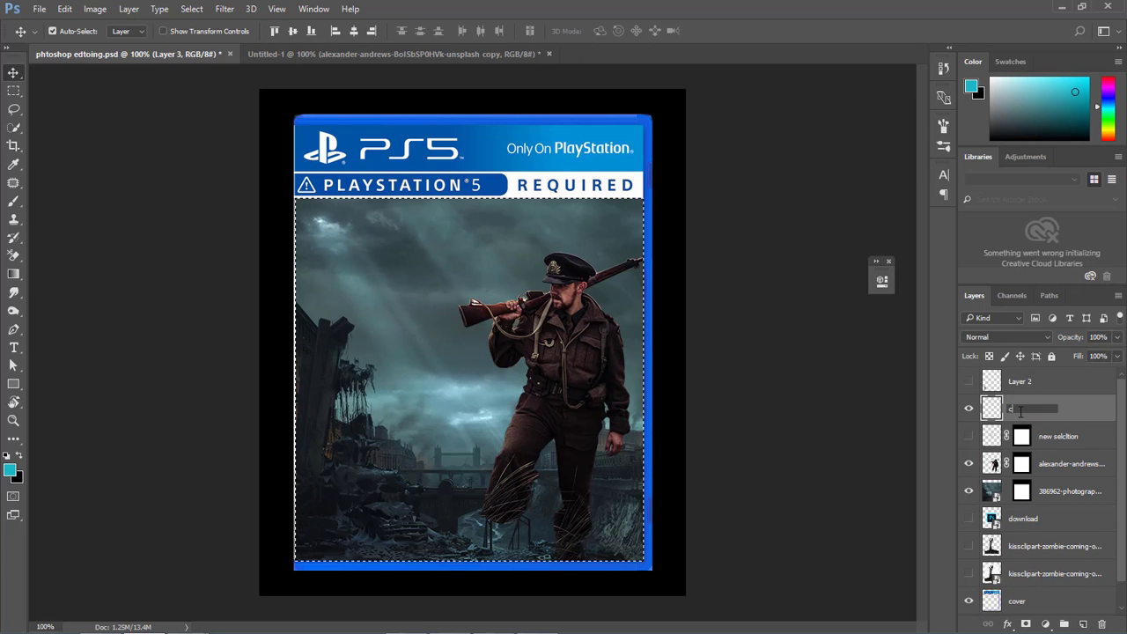
pyautogui.write('c')
pyautogui.press('BackSpace')
pyautogui.write('bla')
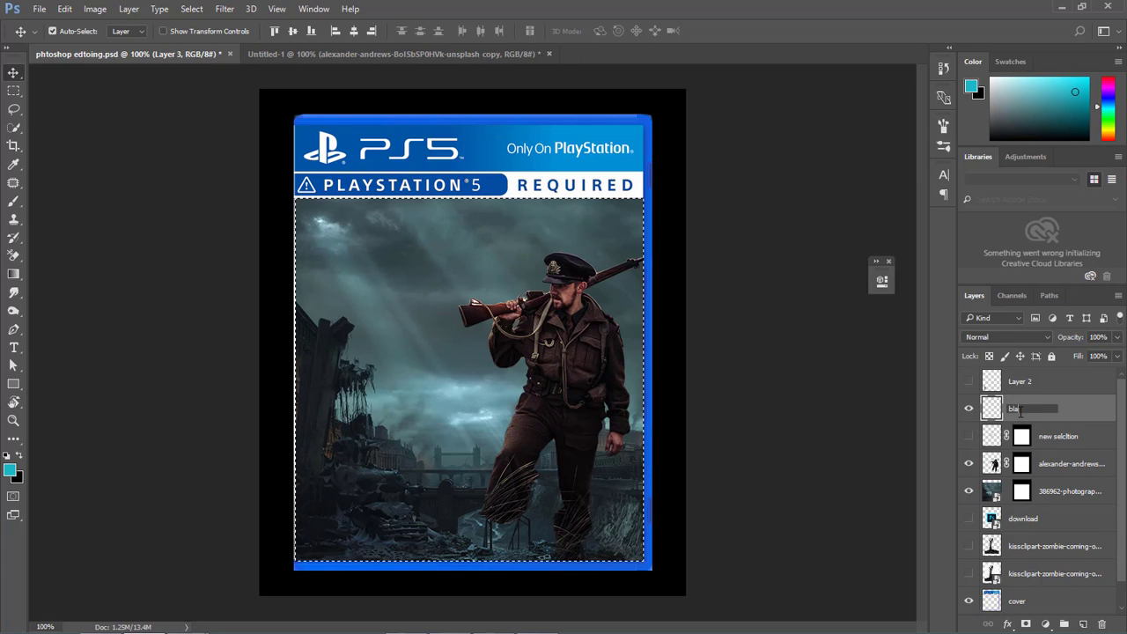
pyautogui.write('cvks')
pyautogui.press('Return')
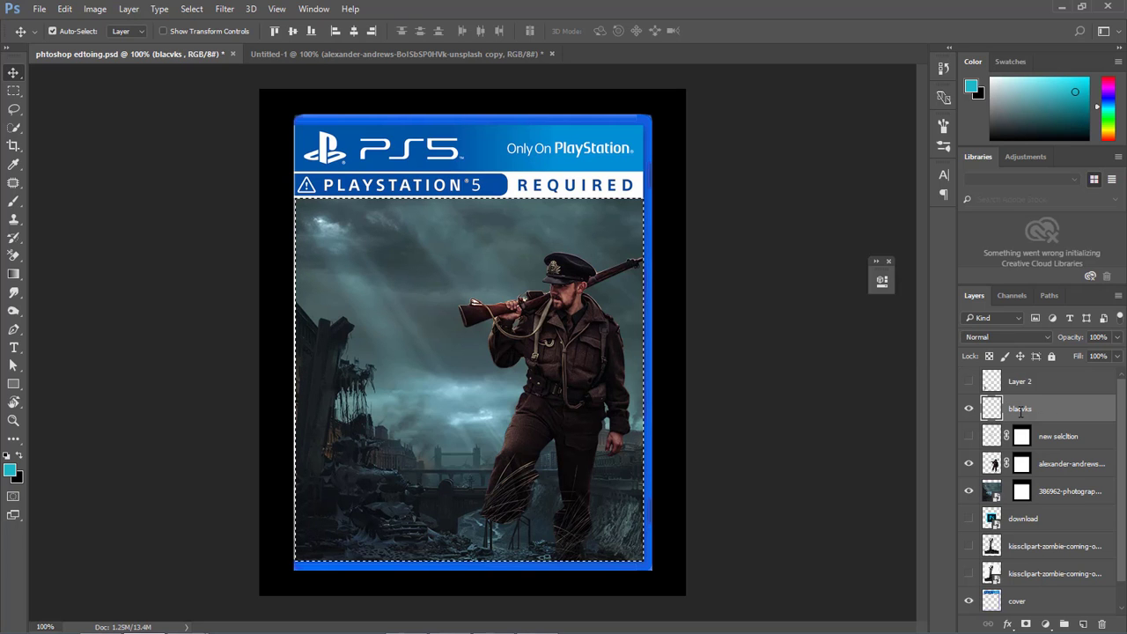
# Fill the frame selection on the blacvks layer with black at 100% opacity and add a layer mask from the selection.
pyautogui.click(64, 9)
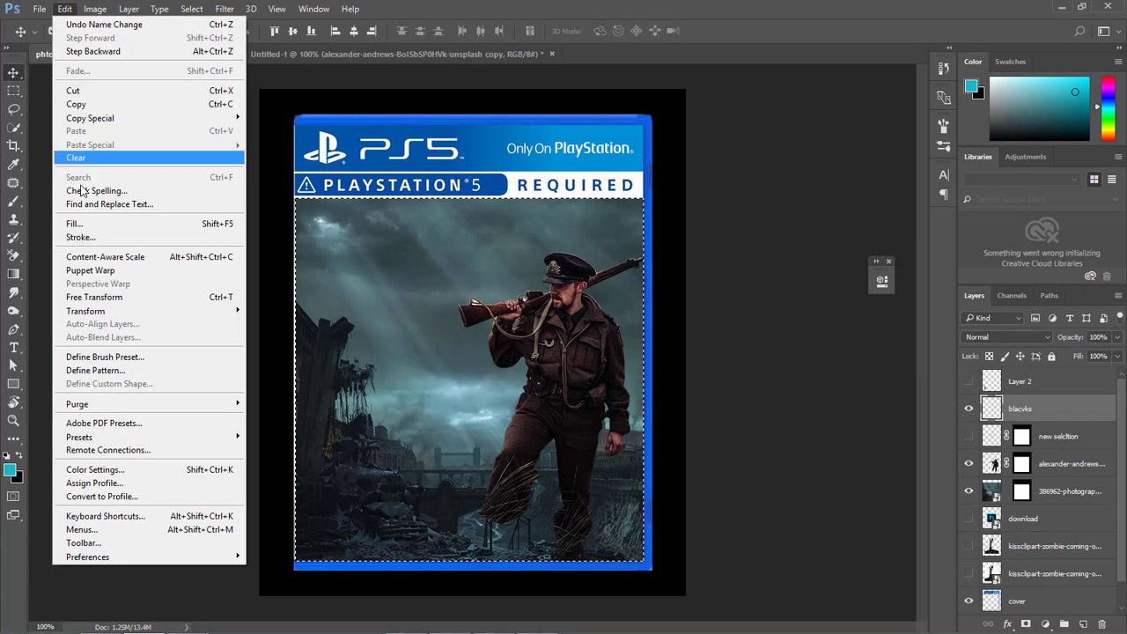
pyautogui.click(81, 225)
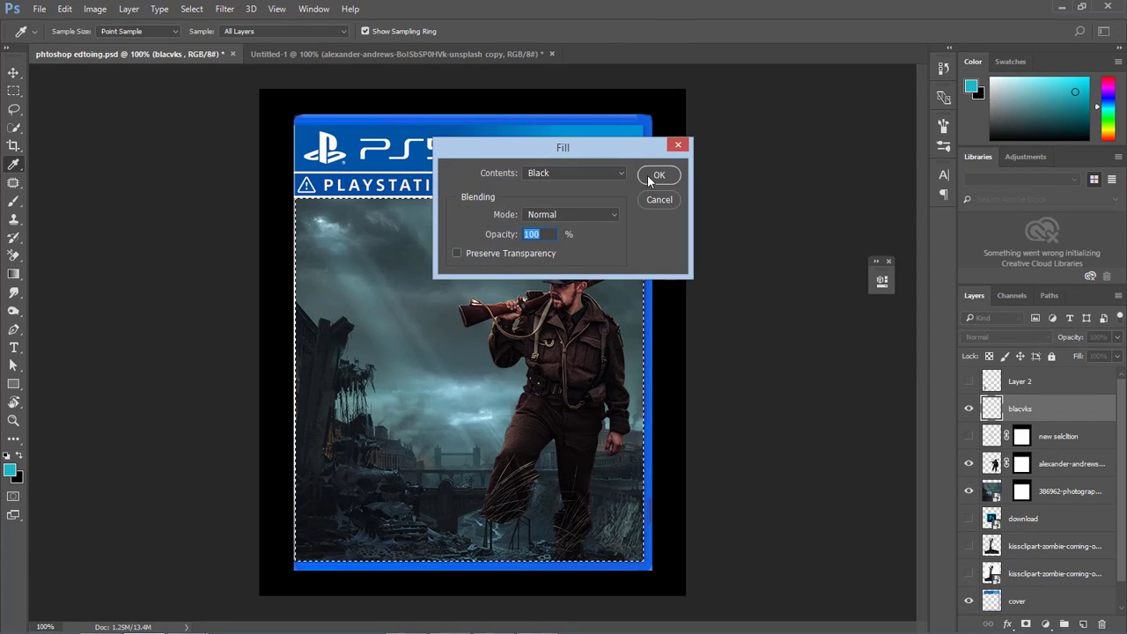
pyautogui.click(656, 175)
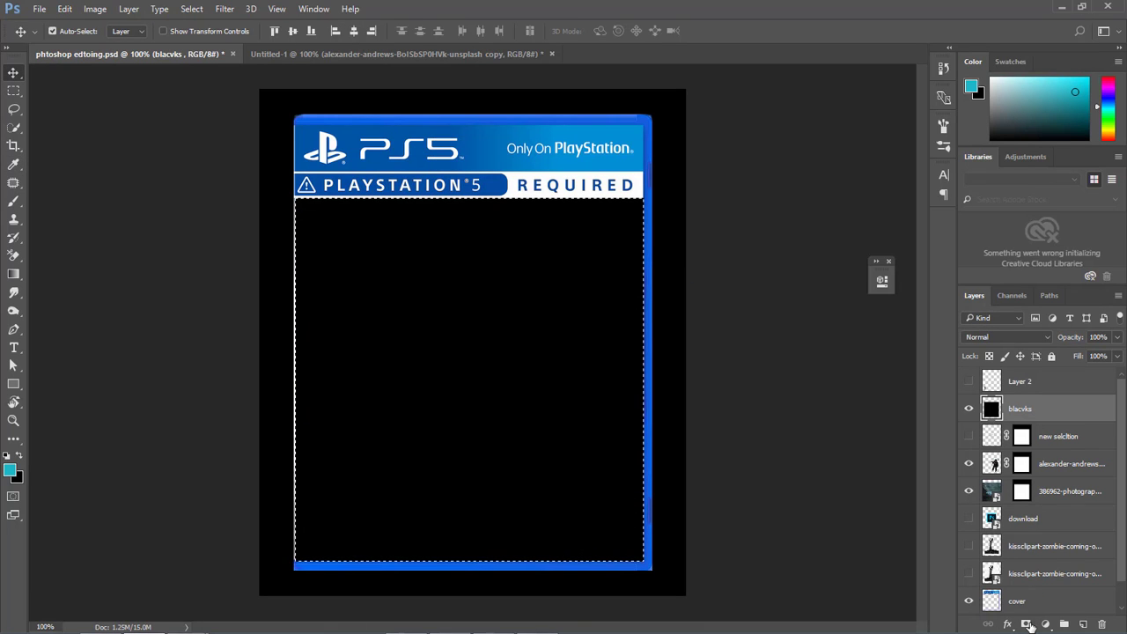
pyautogui.click(1027, 624)
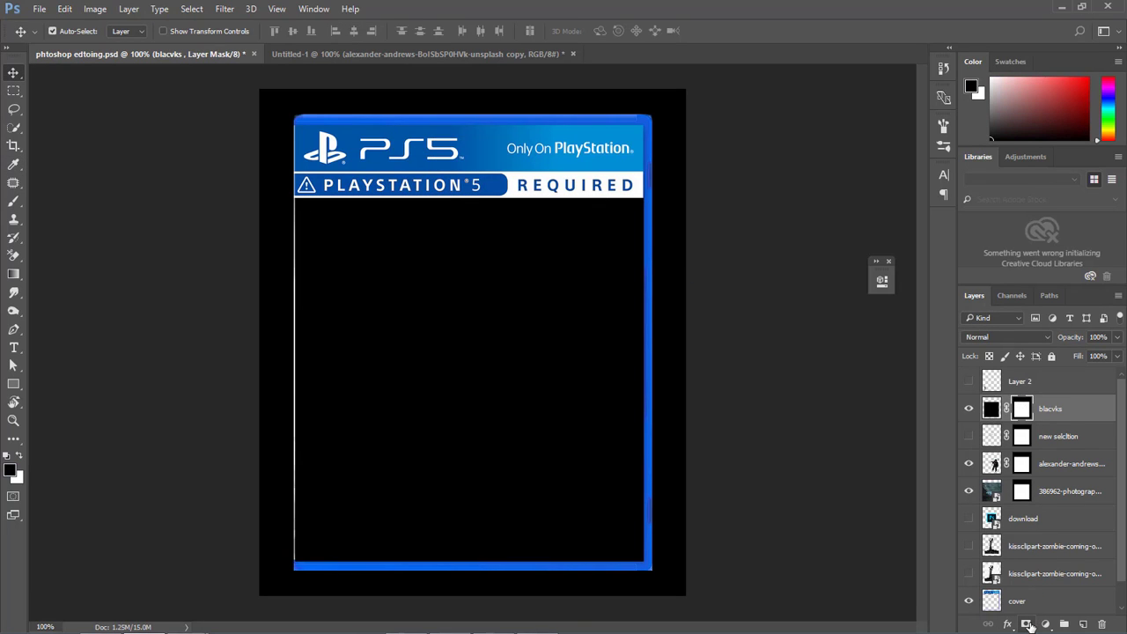
# Paint black on the blacvks mask with a soft 250 px brush, reduced to 200 px, to reveal the sky, ruins and soldier inside dark edges.
pyautogui.click(13, 200)
pyautogui.click(62, 202)
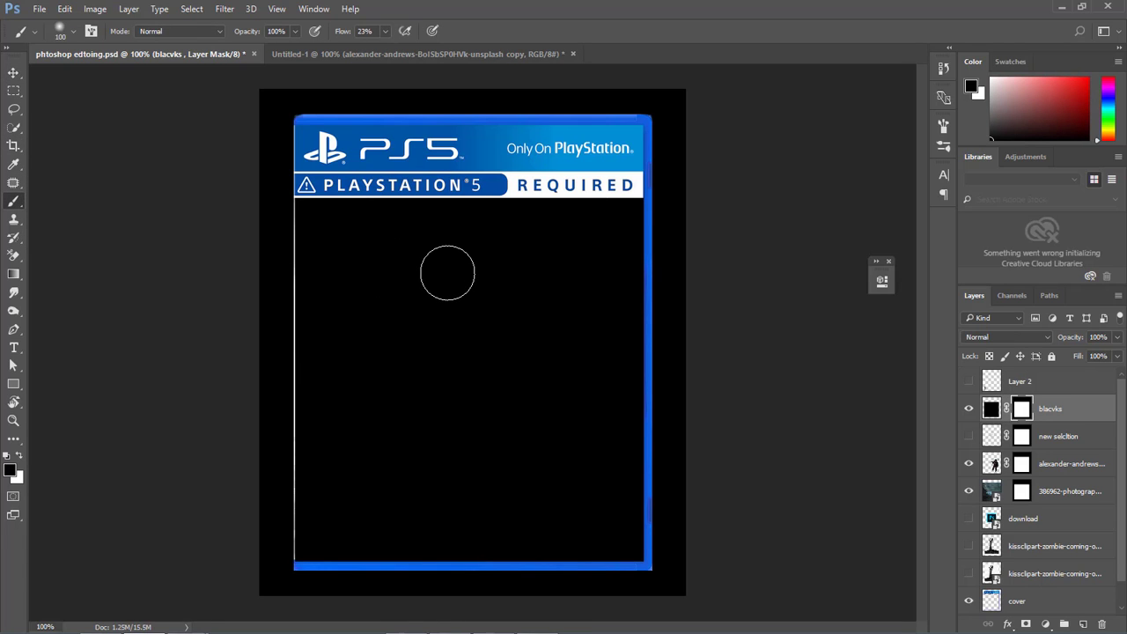
pyautogui.click(15, 203)
pyautogui.click(61, 202)
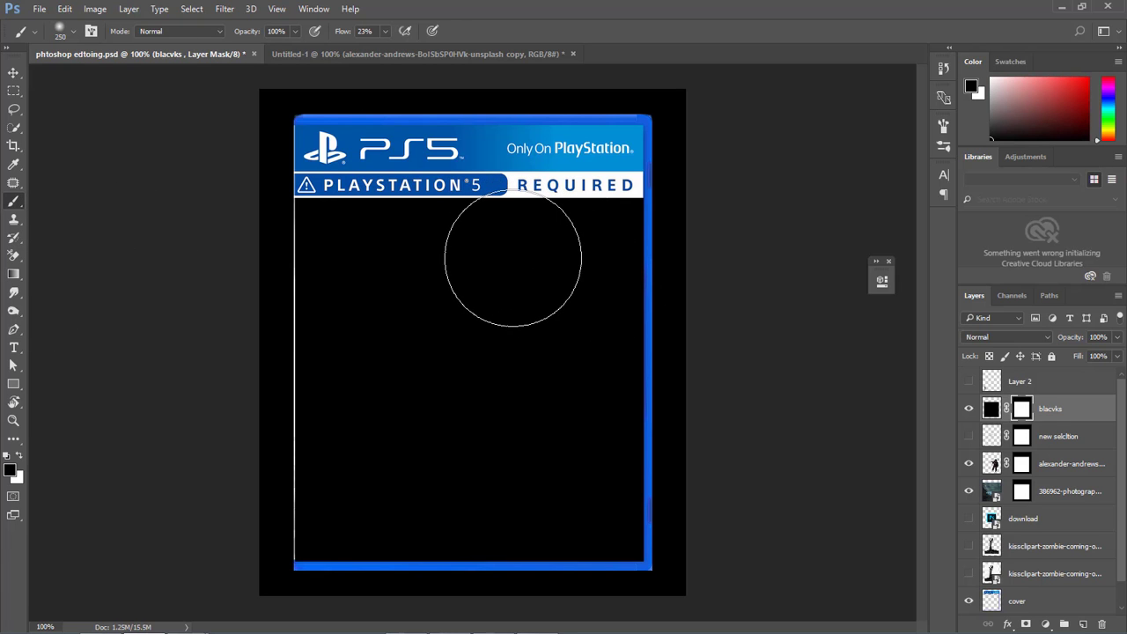
pyautogui.moveTo(512, 258)
pyautogui.mouseDown()
pyautogui.moveTo(542, 292)
pyautogui.moveTo(528, 267)
pyautogui.moveTo(494, 257)
pyautogui.moveTo(367, 250)
pyautogui.moveTo(400, 276)
pyautogui.moveTo(525, 281)
pyautogui.moveTo(547, 309)
pyautogui.moveTo(554, 375)
pyautogui.moveTo(438, 398)
pyautogui.moveTo(493, 360)
pyautogui.moveTo(577, 244)
pyautogui.moveTo(570, 406)
pyautogui.moveTo(548, 423)
pyautogui.moveTo(488, 427)
pyautogui.moveTo(497, 454)
pyautogui.moveTo(568, 465)
pyautogui.moveTo(571, 449)
pyautogui.moveTo(398, 440)
pyautogui.moveTo(363, 375)
pyautogui.moveTo(362, 324)
pyautogui.moveTo(365, 290)
pyautogui.moveTo(397, 291)
pyautogui.moveTo(395, 347)
pyautogui.moveTo(360, 401)
pyautogui.moveTo(367, 418)
pyautogui.moveTo(543, 294)
pyautogui.mouseUp()
pyautogui.press('[')
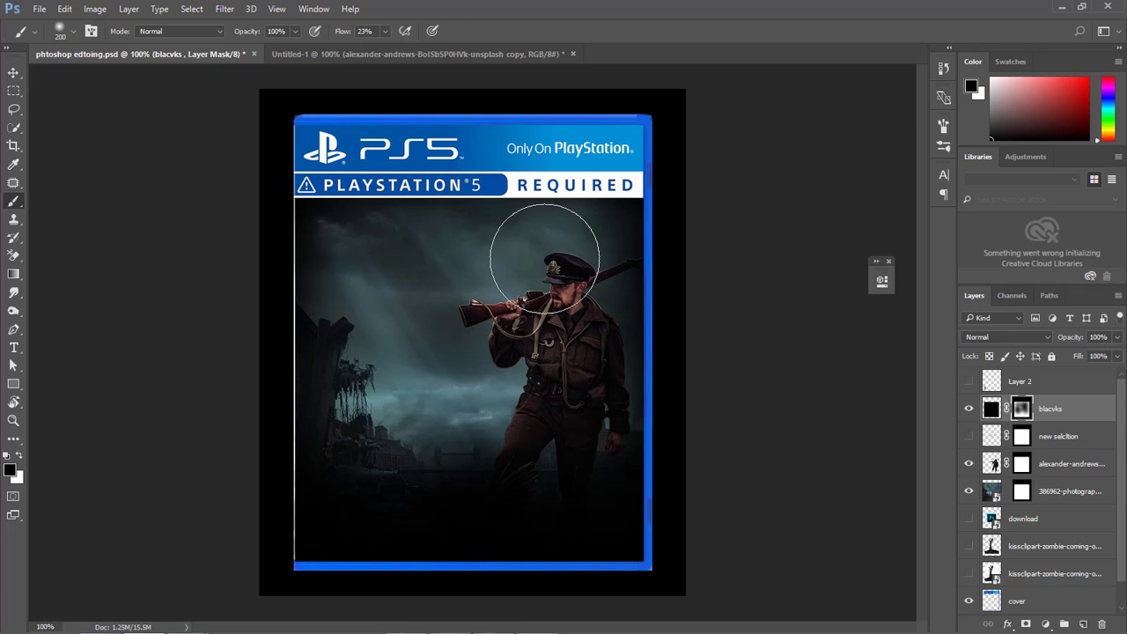
pyautogui.moveTo(359, 372)
pyautogui.mouseDown()
pyautogui.moveTo(377, 464)
pyautogui.moveTo(347, 378)
pyautogui.moveTo(346, 299)
pyautogui.moveTo(380, 295)
pyautogui.mouseUp()
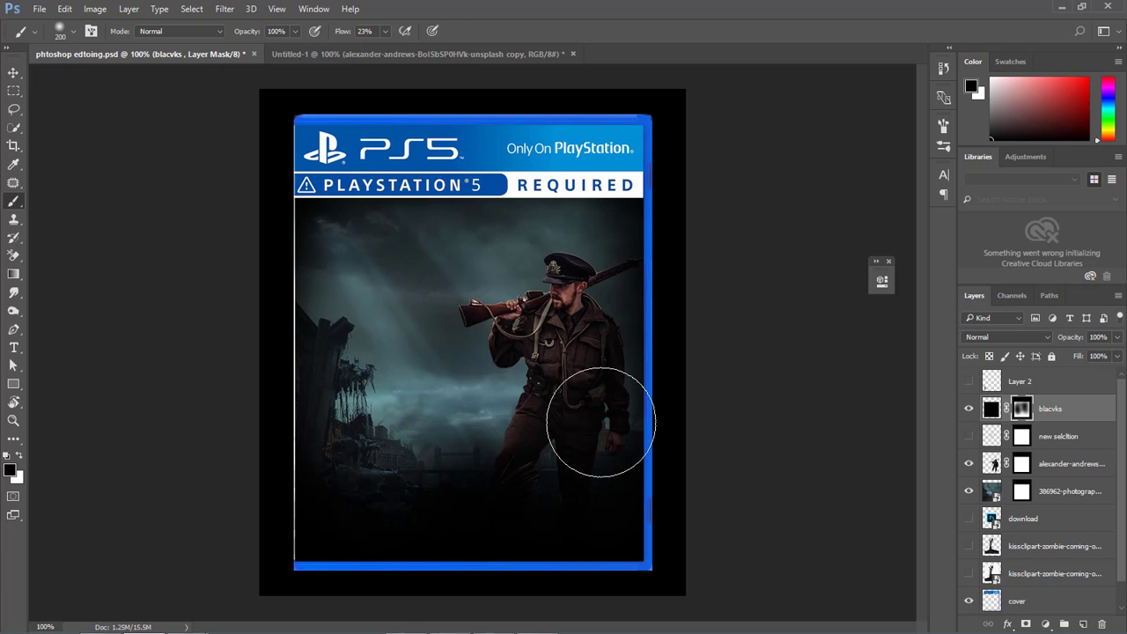
pyautogui.moveTo(460, 415); pyautogui.dragTo(428, 428)
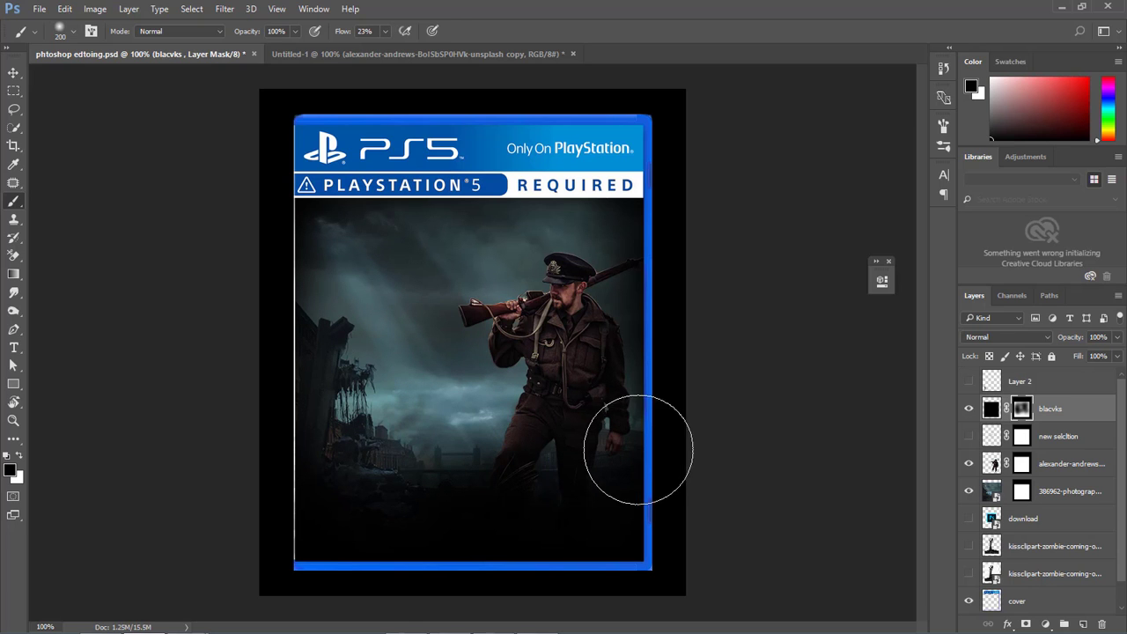
pyautogui.moveTo(350, 455); pyautogui.dragTo(365, 252)
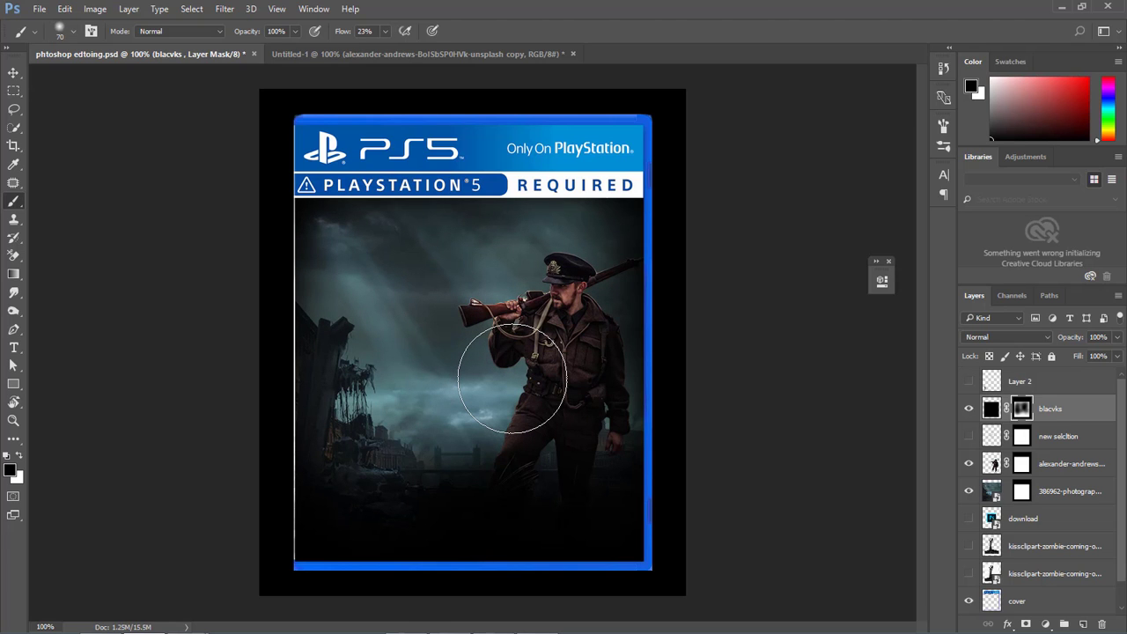
# Refine the blacvks mask around the soldier and ruins with a 70 px brush, toggling the layer's visibility to compare.
pyautogui.press('[')
pyautogui.press('[')
pyautogui.press('[')
pyautogui.press('[')
pyautogui.press('[')
pyautogui.press('[')
pyautogui.press('[')
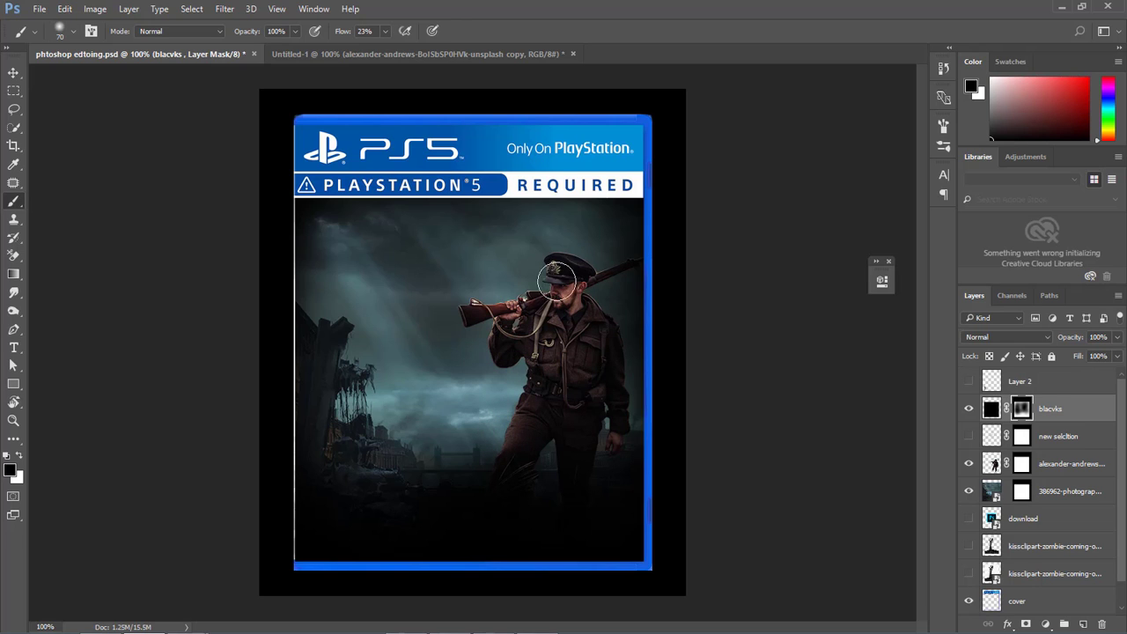
pyautogui.moveTo(613, 268)
pyautogui.mouseDown()
pyautogui.moveTo(493, 320)
pyautogui.moveTo(550, 352)
pyautogui.moveTo(595, 349)
pyautogui.moveTo(609, 392)
pyautogui.moveTo(607, 374)
pyautogui.moveTo(589, 375)
pyautogui.moveTo(541, 405)
pyautogui.moveTo(548, 342)
pyautogui.moveTo(526, 395)
pyautogui.moveTo(460, 448)
pyautogui.moveTo(509, 439)
pyautogui.moveTo(530, 417)
pyautogui.moveTo(535, 374)
pyautogui.moveTo(519, 420)
pyautogui.moveTo(607, 426)
pyautogui.moveTo(604, 371)
pyautogui.moveTo(573, 311)
pyautogui.moveTo(523, 339)
pyautogui.moveTo(493, 412)
pyautogui.moveTo(422, 449)
pyautogui.moveTo(394, 449)
pyautogui.moveTo(364, 409)
pyautogui.moveTo(342, 344)
pyautogui.moveTo(462, 399)
pyautogui.moveTo(533, 366)
pyautogui.moveTo(540, 328)
pyautogui.moveTo(512, 336)
pyautogui.moveTo(407, 243)
pyautogui.moveTo(435, 379)
pyautogui.mouseUp()
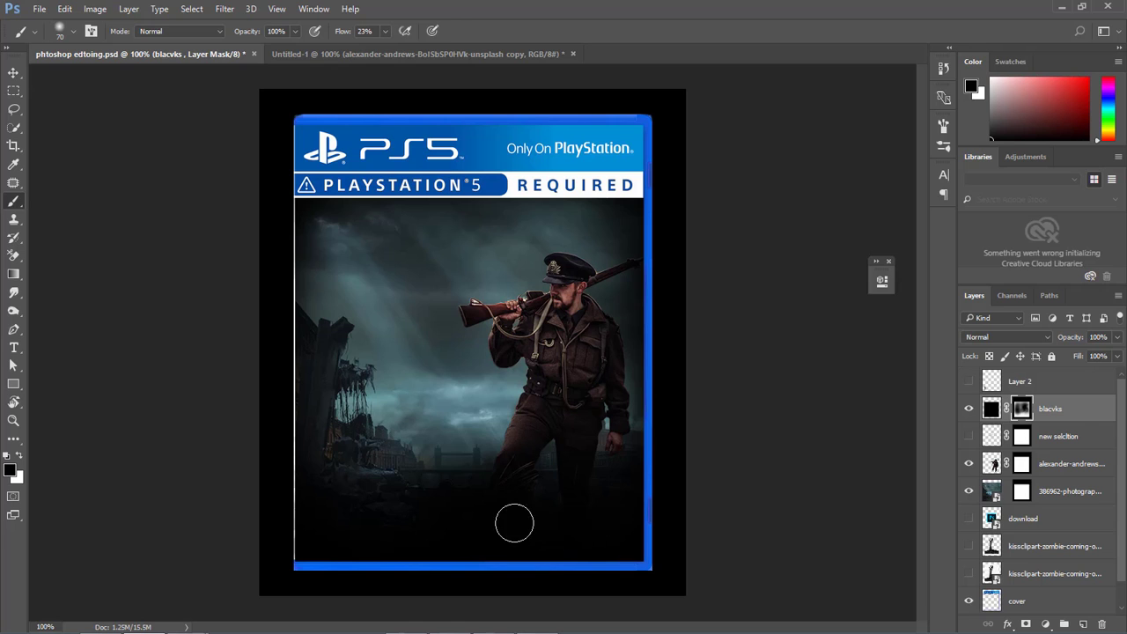
pyautogui.click(969, 409)
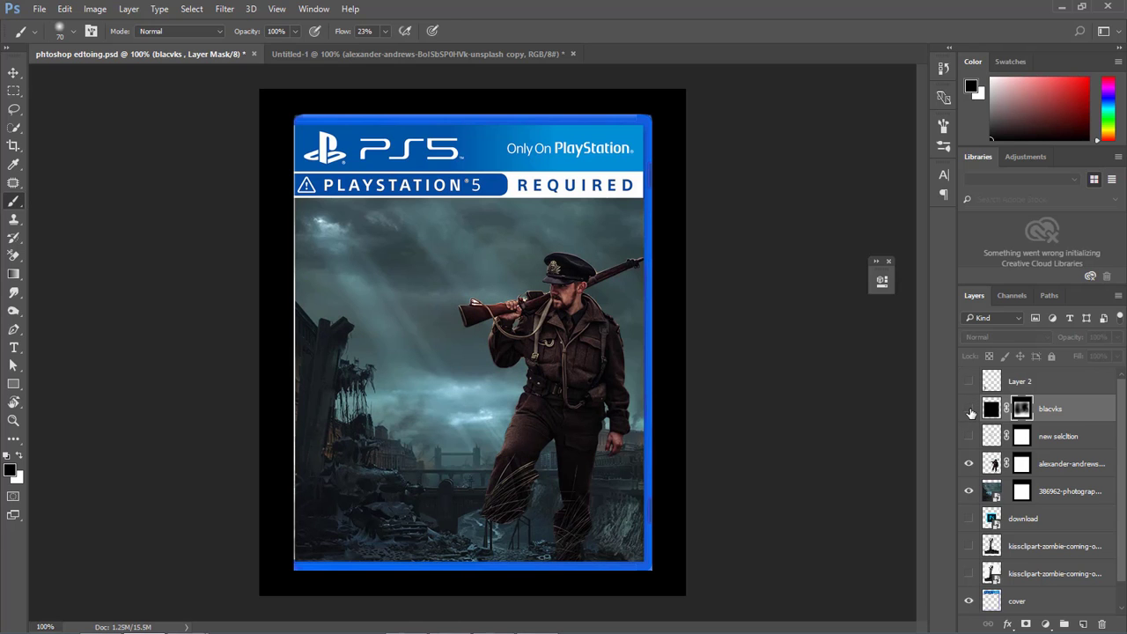
pyautogui.click(969, 409)
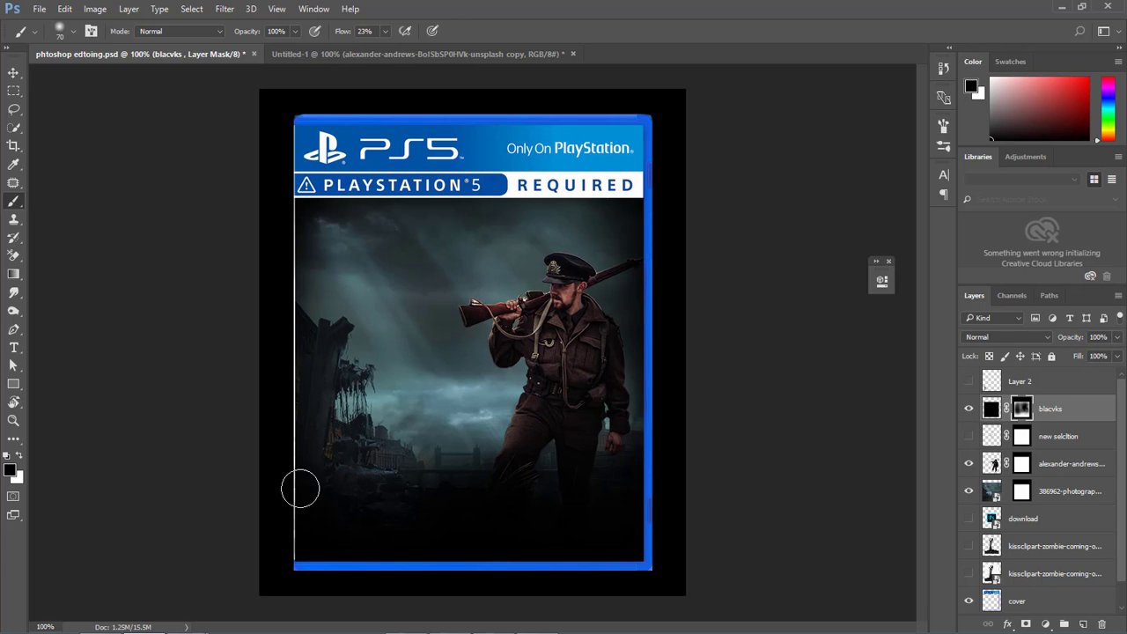
pyautogui.moveTo(336, 499)
pyautogui.mouseDown()
pyautogui.moveTo(340, 472)
pyautogui.moveTo(399, 478)
pyautogui.moveTo(362, 436)
pyautogui.moveTo(359, 380)
pyautogui.mouseUp()
# Apply Reduce Noise to the city photo layer with strength 5, preserve details 0%, reduce color noise 0% and sharpen details 70%.
pyautogui.click(993, 491)
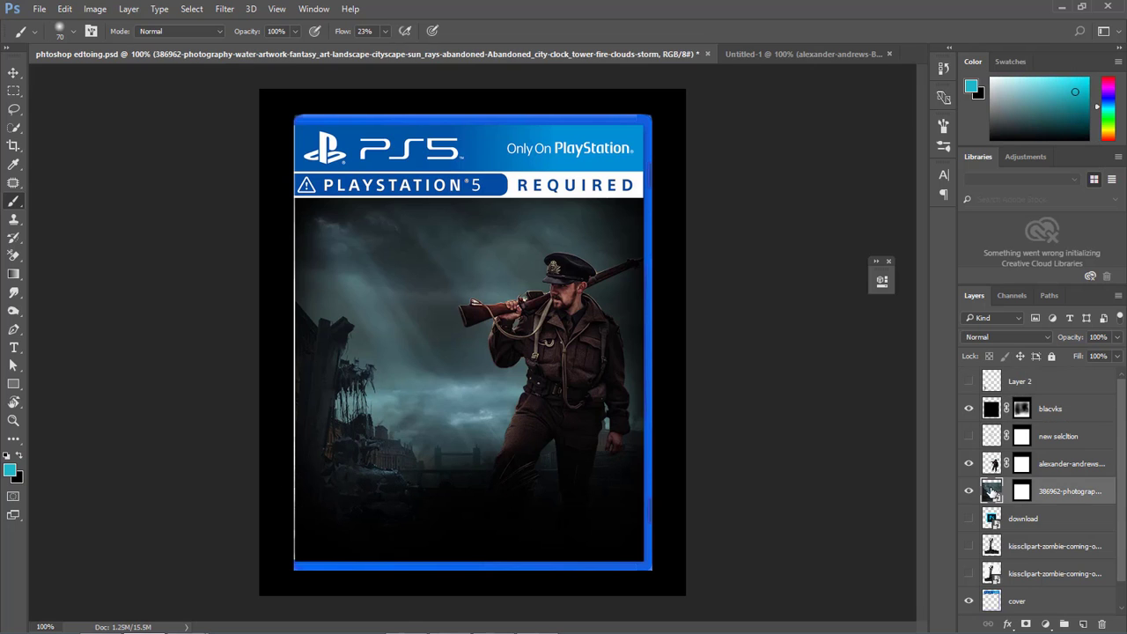
pyautogui.click(224, 9)
pyautogui.moveTo(314, 212)
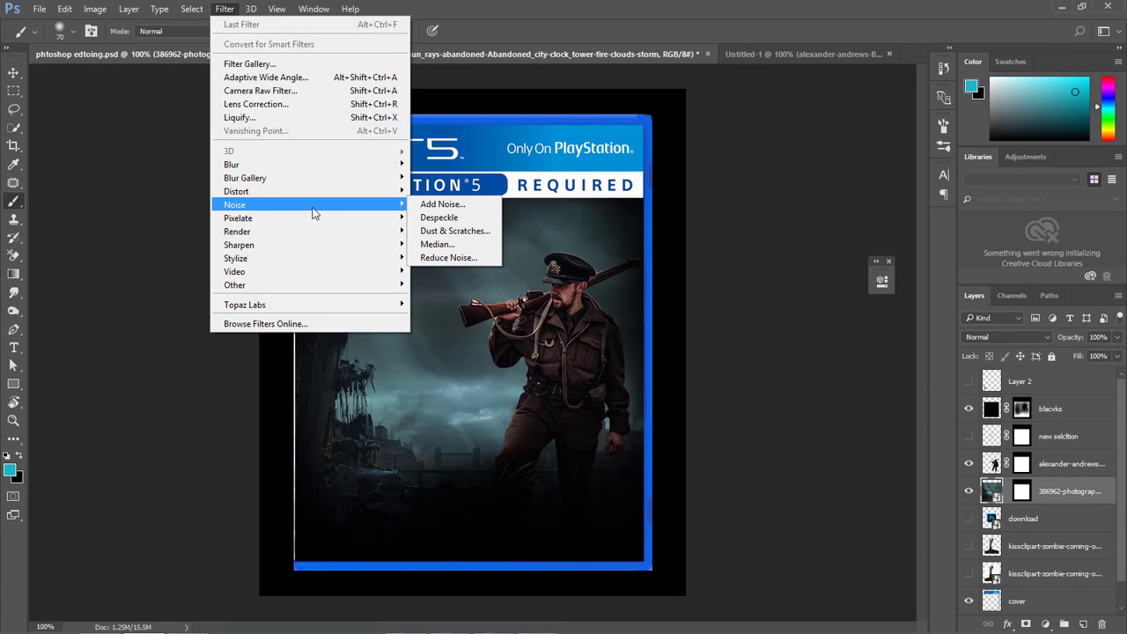
pyautogui.click(449, 257)
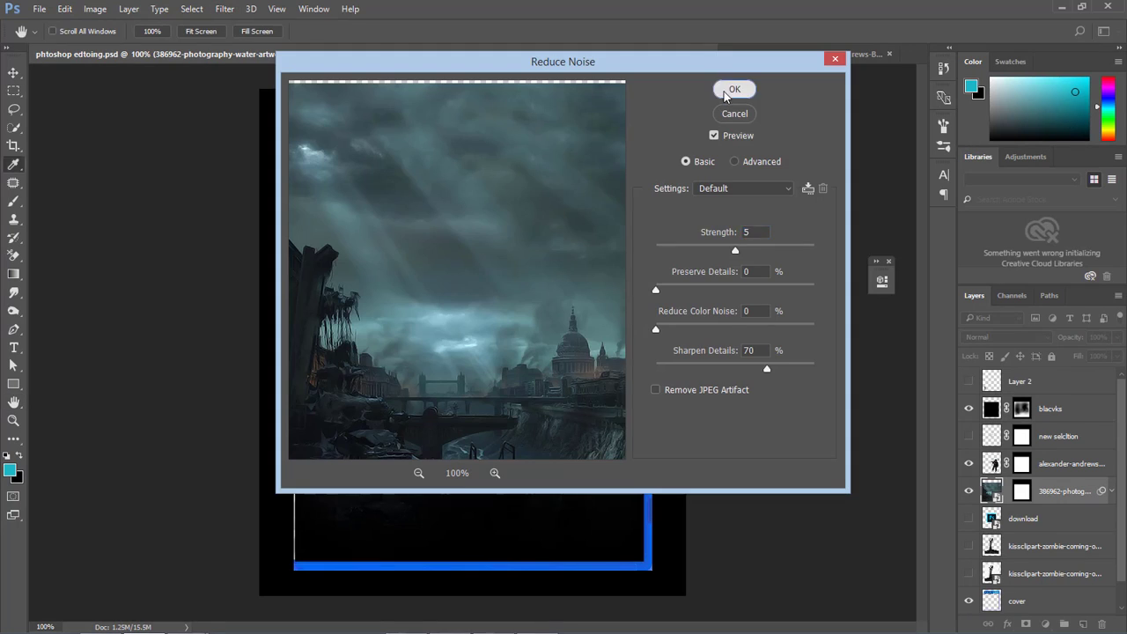
pyautogui.click(734, 89)
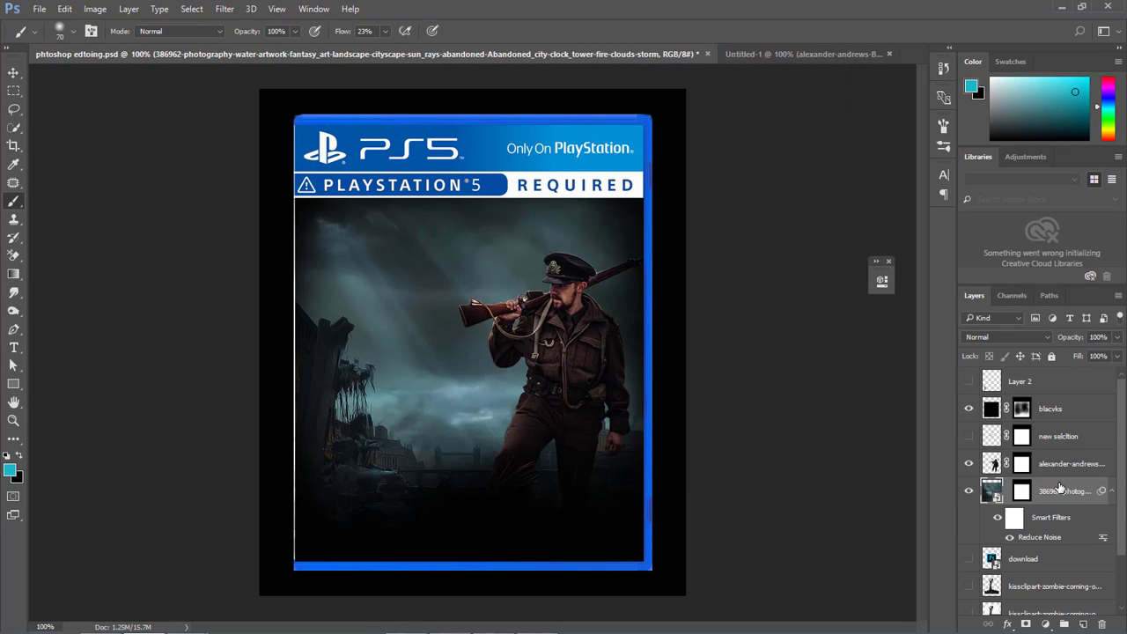
# Reset the colours to black and white and paint on the blacvks mask to bring out more of the sky's light rays.
pyautogui.click(1020, 408)
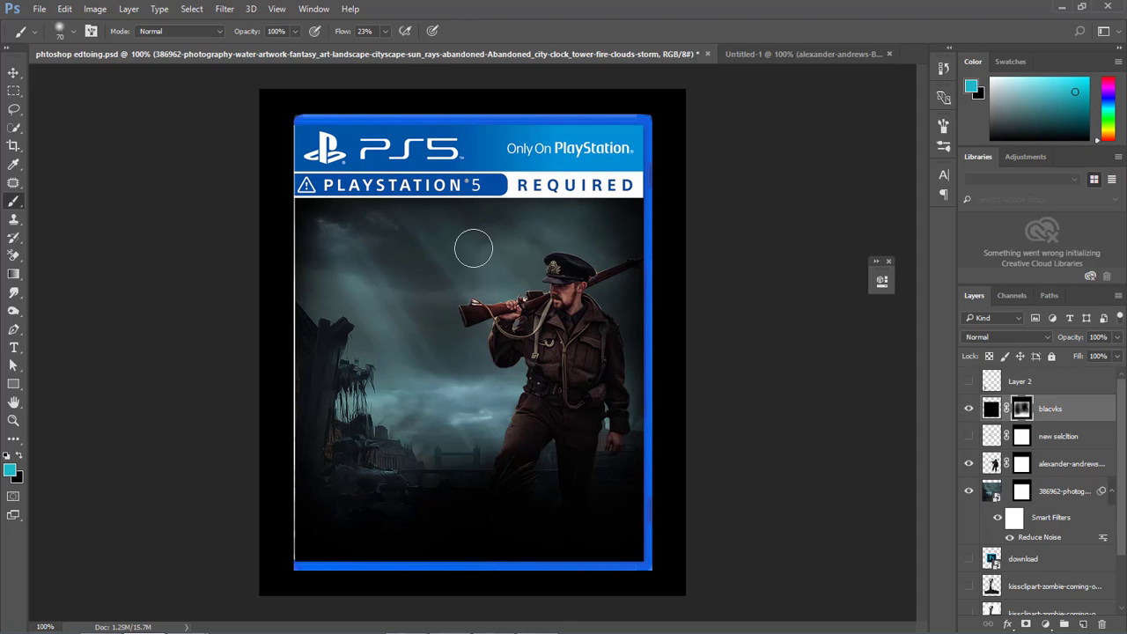
pyautogui.press('d')
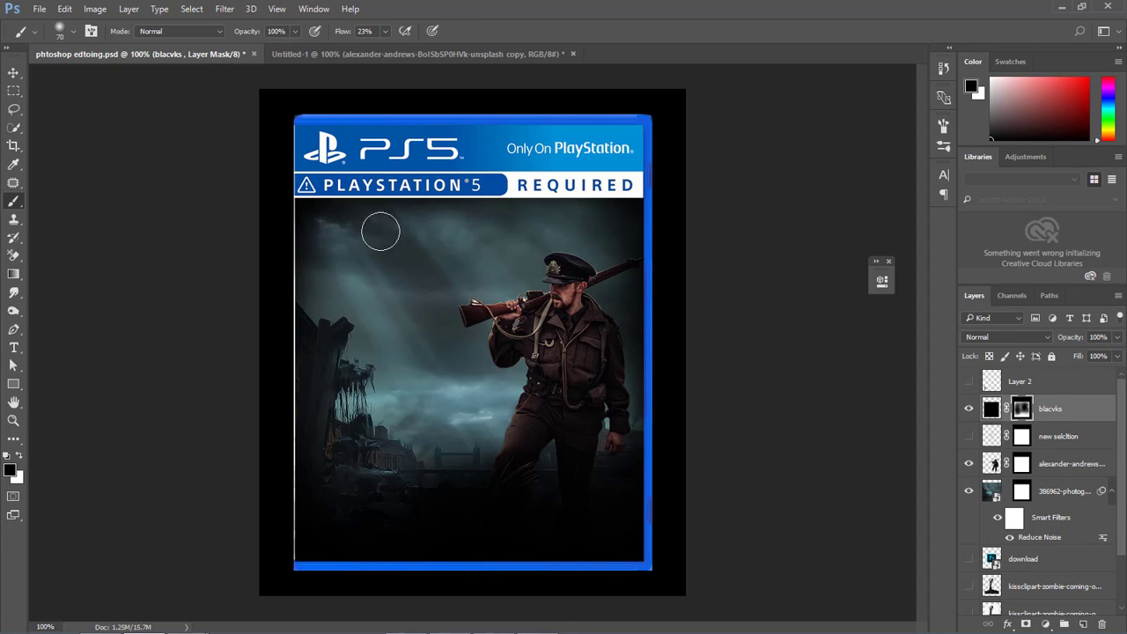
pyautogui.moveTo(439, 321); pyautogui.dragTo(473, 332)
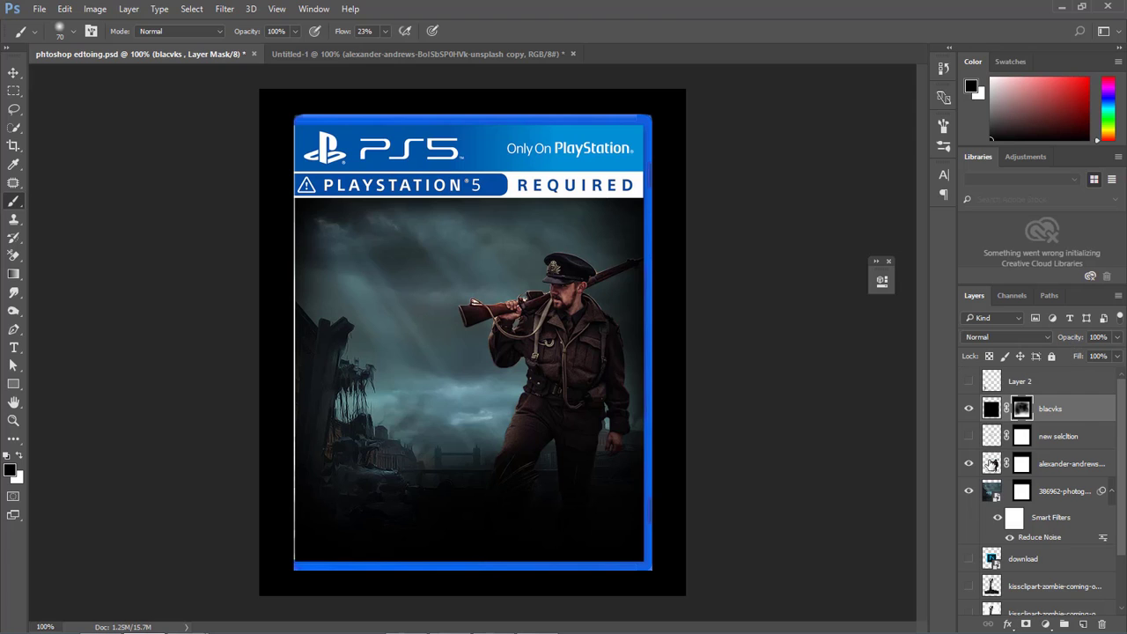
# Sharpen the soldier layer with Unsharp Mask, slightly lowering the amount, at radius 18.2 pixels and threshold 14 levels.
pyautogui.click(994, 466)
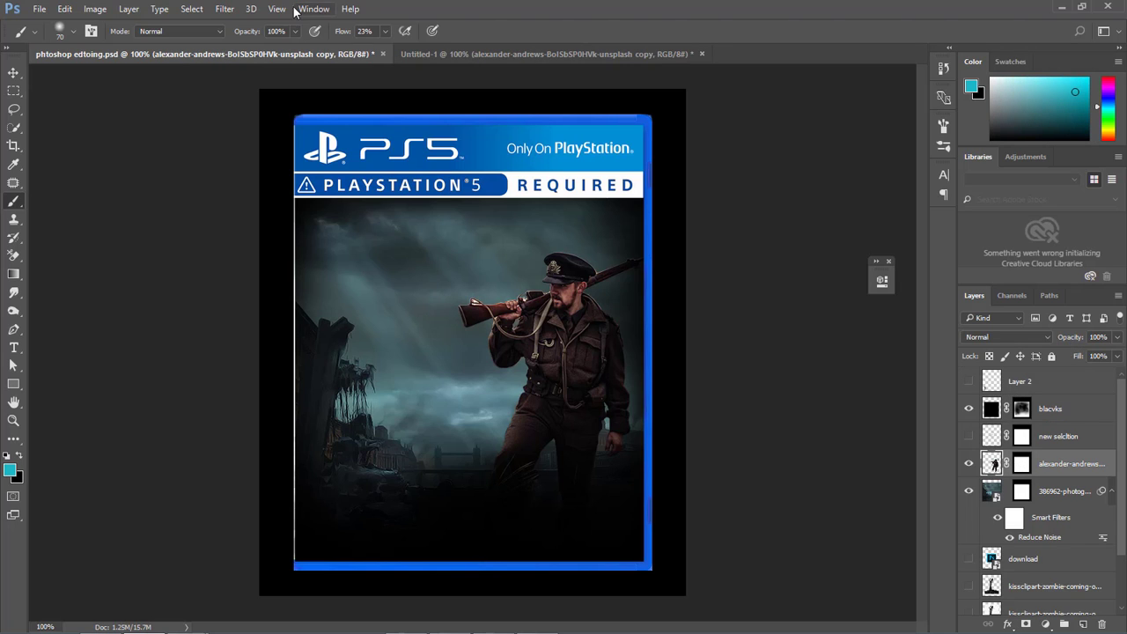
pyautogui.click(221, 15)
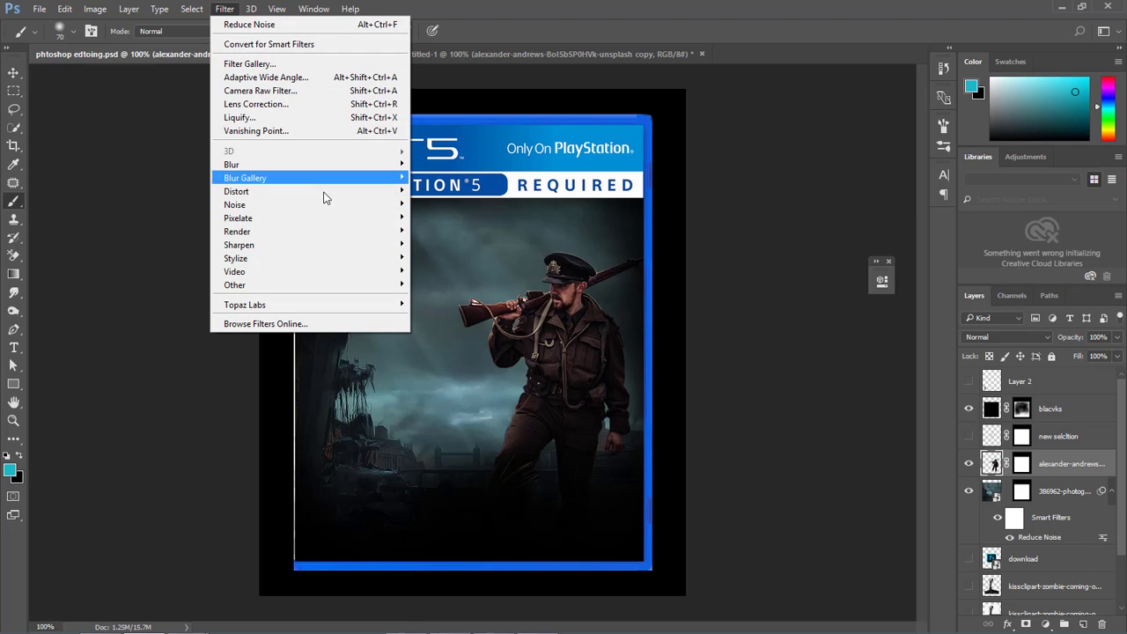
pyautogui.moveTo(321, 249)
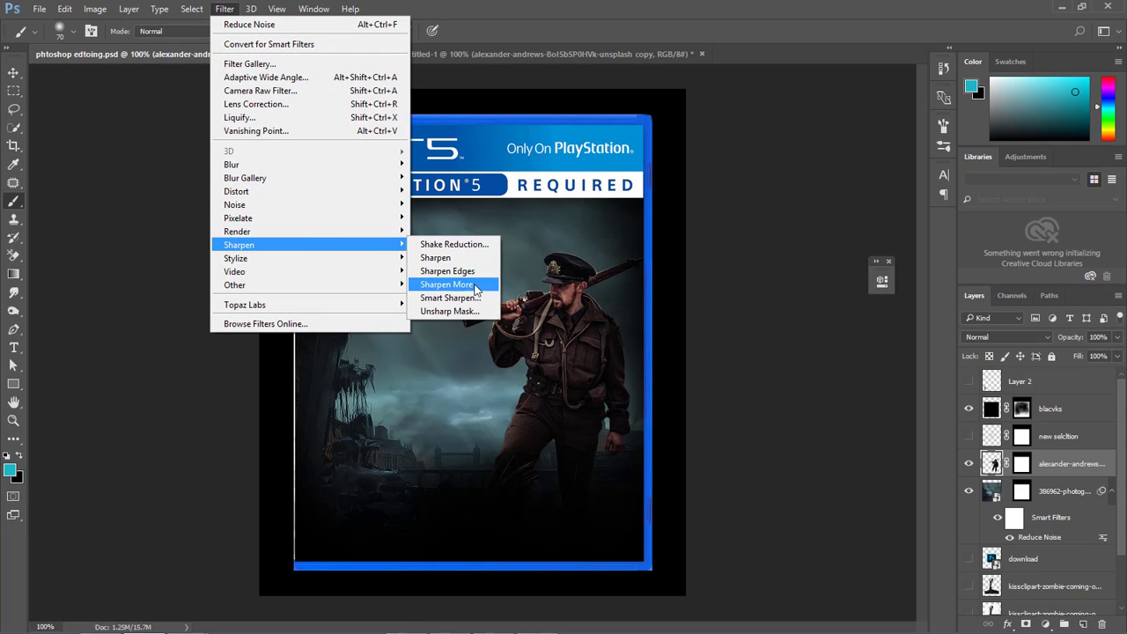
pyautogui.click(472, 311)
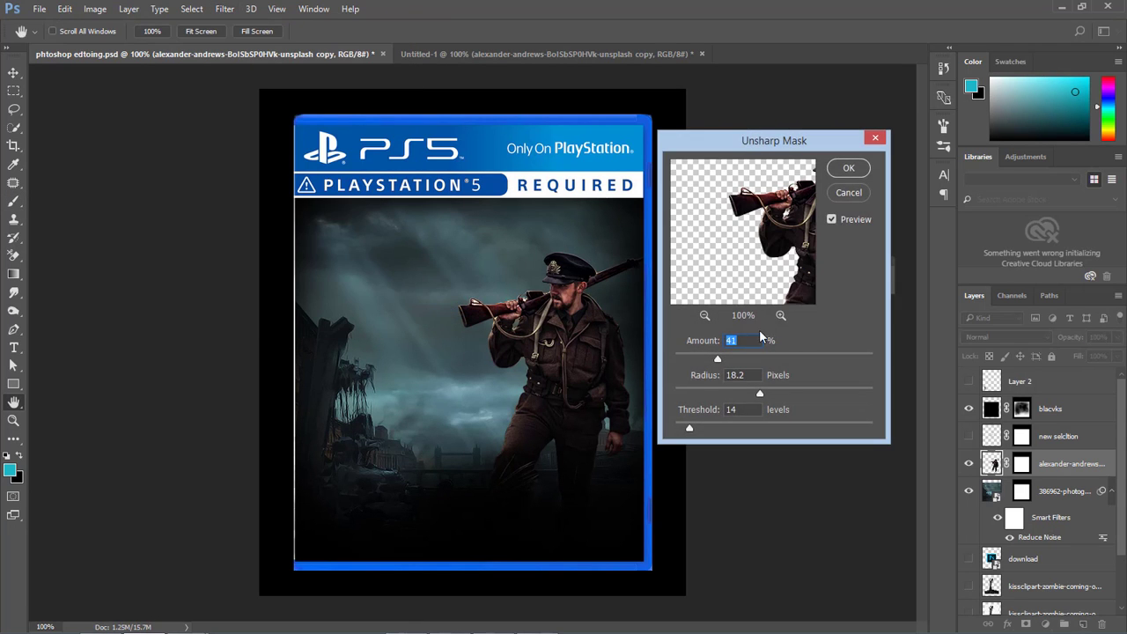
pyautogui.moveTo(718, 358); pyautogui.dragTo(716, 361)
pyautogui.click(837, 173)
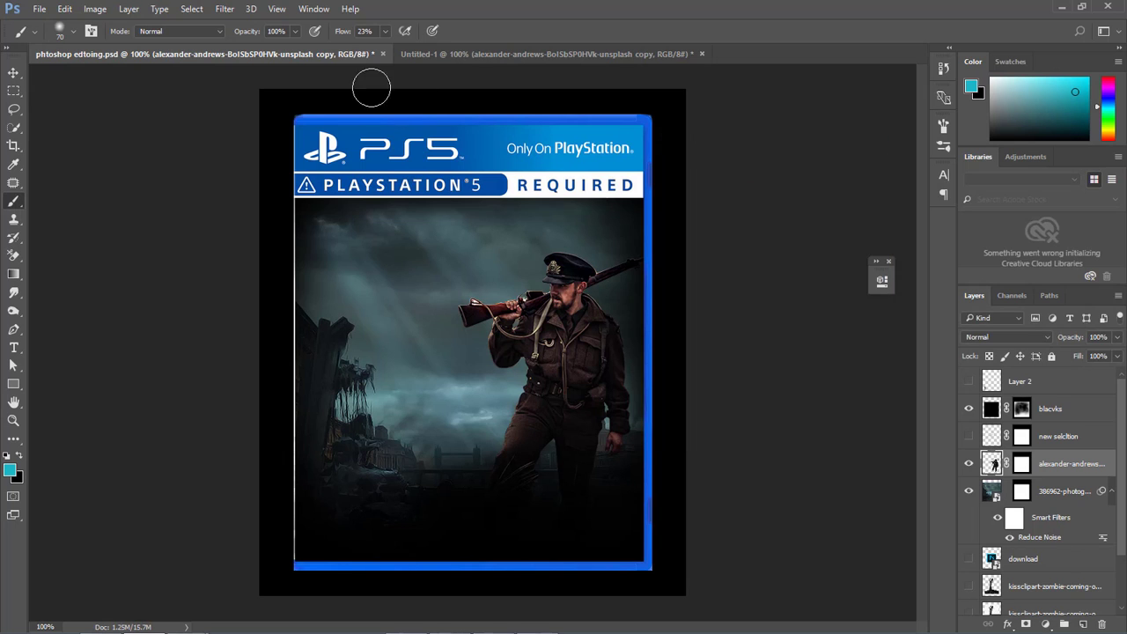
# Apply Reduce Noise to the soldier layer with strength 5, color noise reduction 52%, sharpen details 70% and raised detail preservation.
pyautogui.click(231, 12)
pyautogui.moveTo(300, 209)
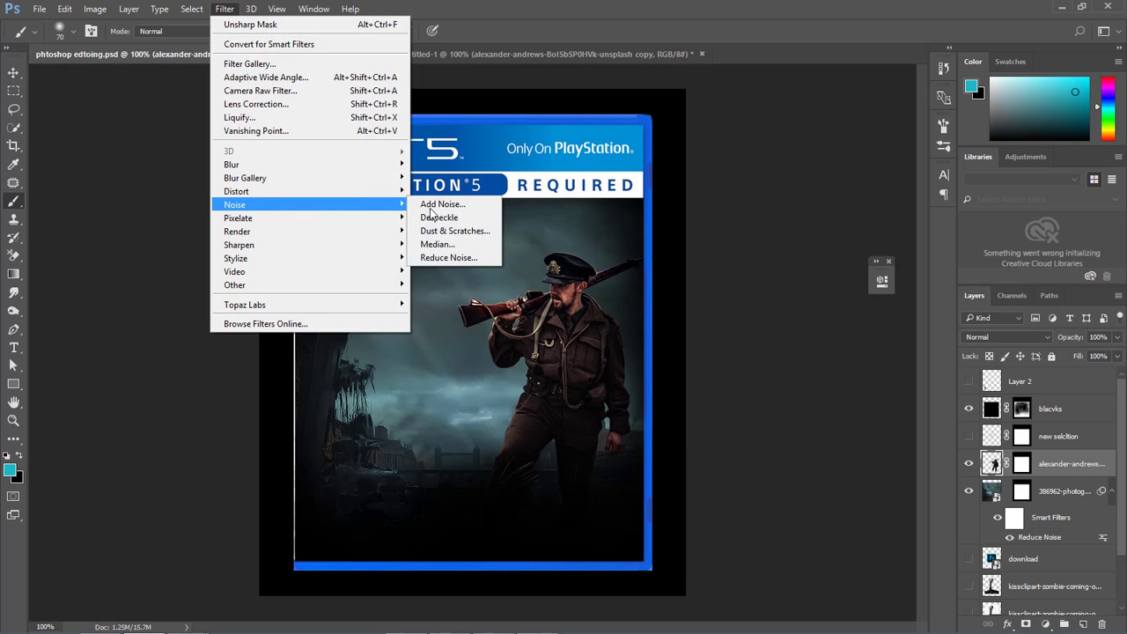
pyautogui.click(484, 258)
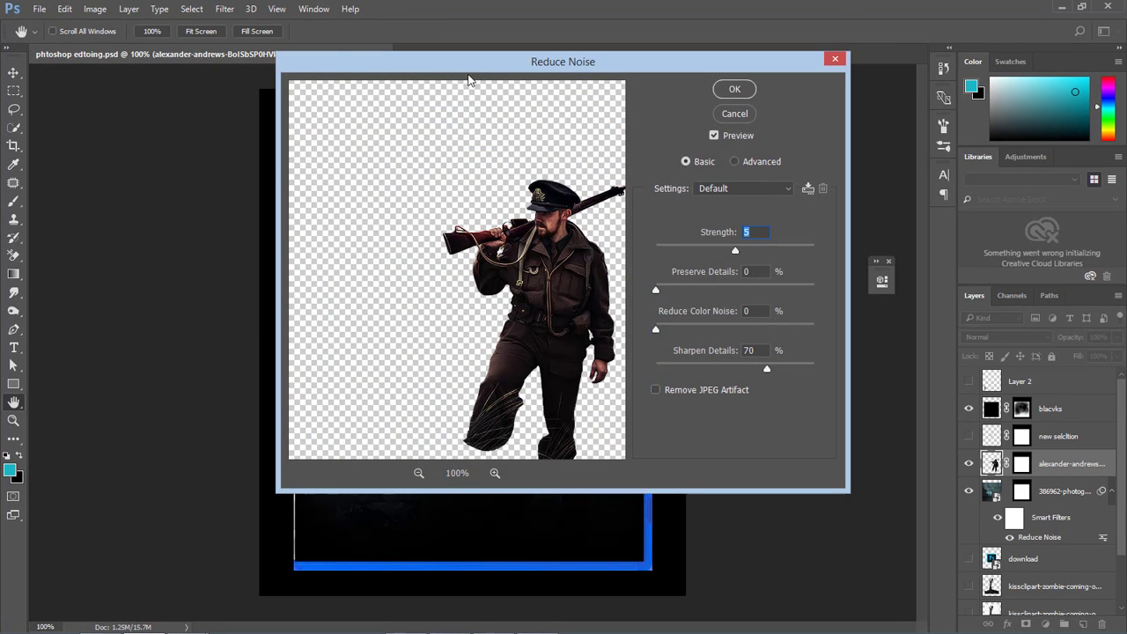
pyautogui.moveTo(469, 74); pyautogui.dragTo(747, 94)
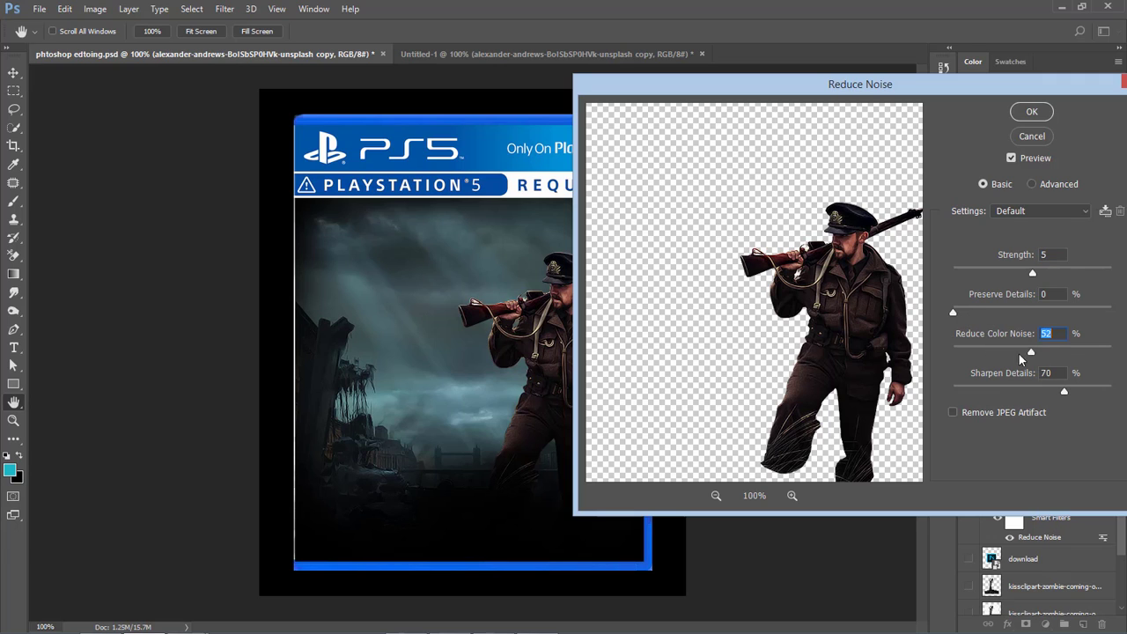
pyautogui.moveTo(953, 314); pyautogui.dragTo(997, 313)
pyautogui.click(1015, 155)
pyautogui.click(1032, 111)
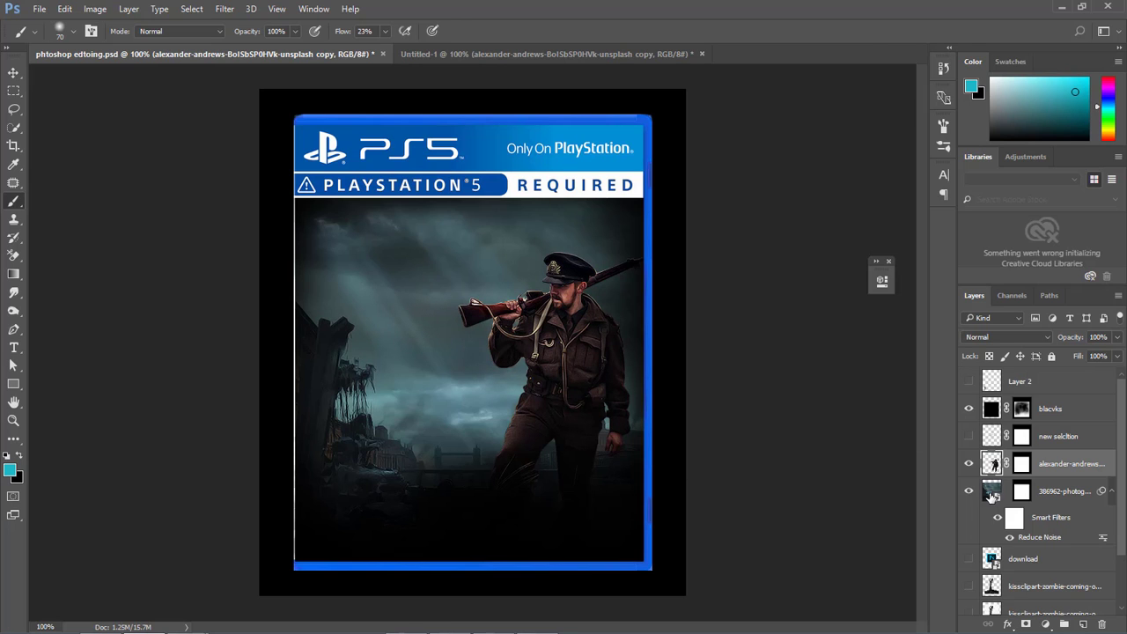
# Collapse the city photo layer's filter list, duplicate the layer and move the copy directly above the soldier layer.
pyautogui.click(992, 493)
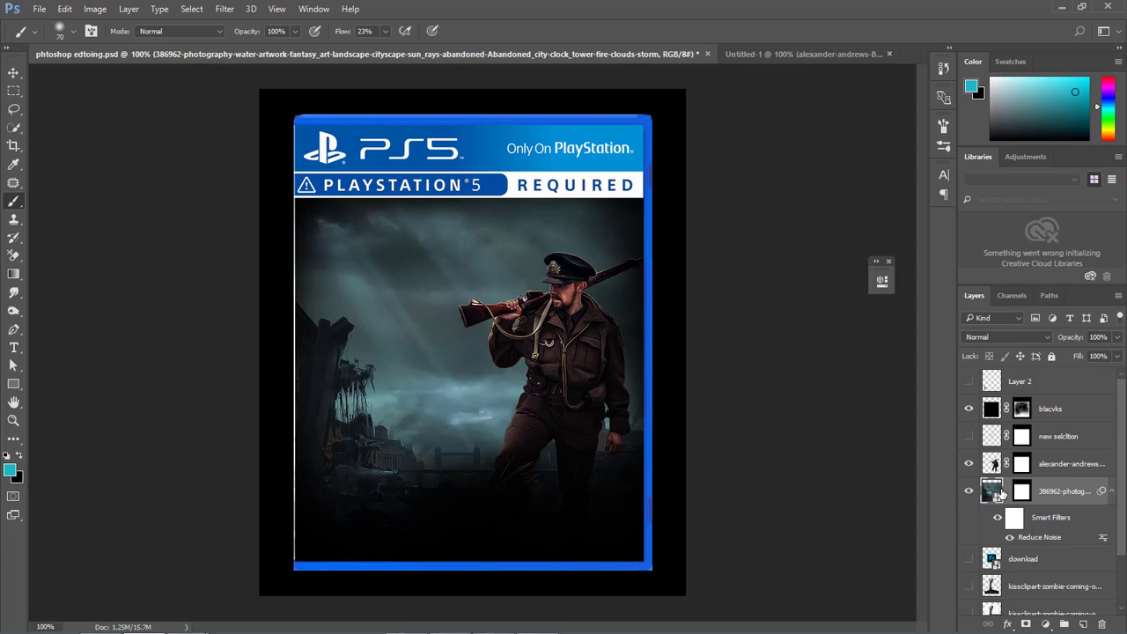
pyautogui.click(1111, 490)
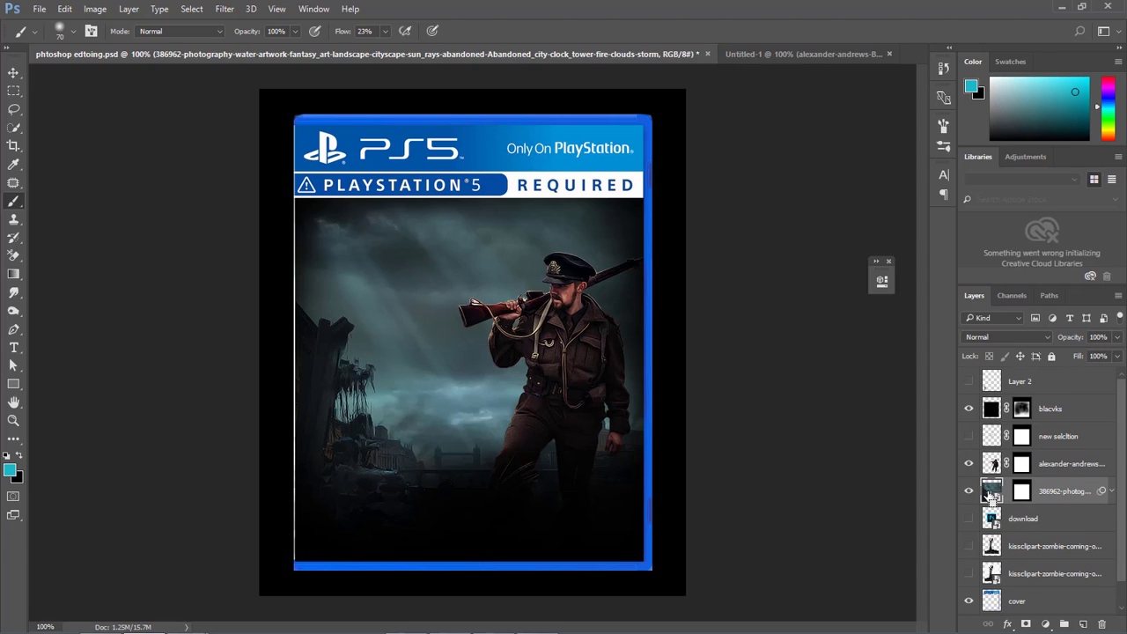
pyautogui.hotkey('ctrl', 'j')
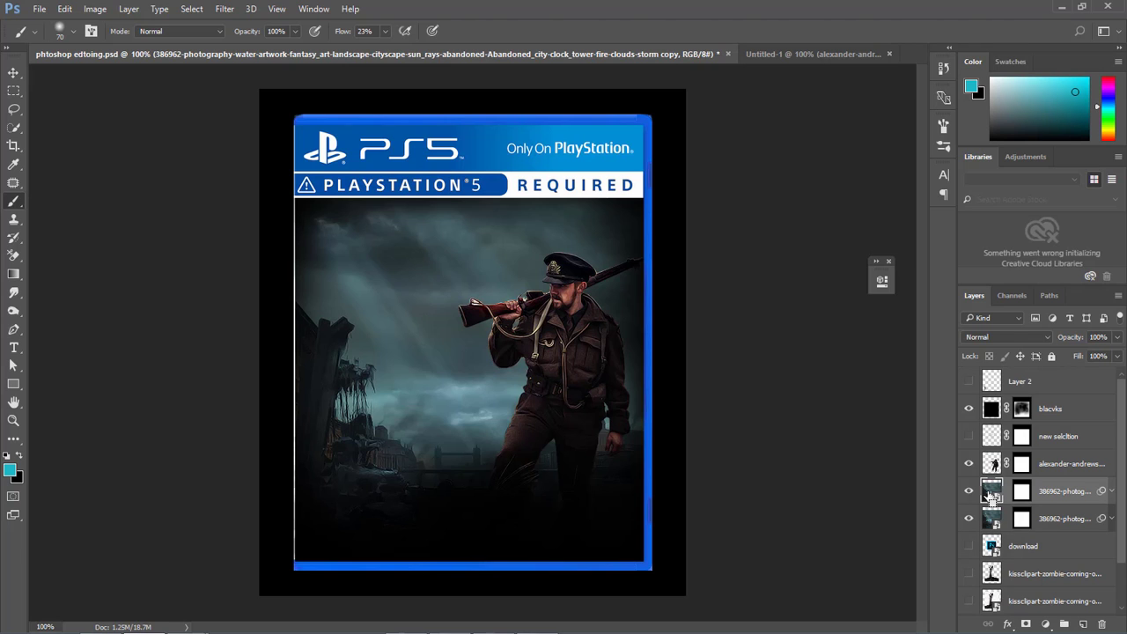
pyautogui.moveTo(990, 493); pyautogui.dragTo(992, 462)
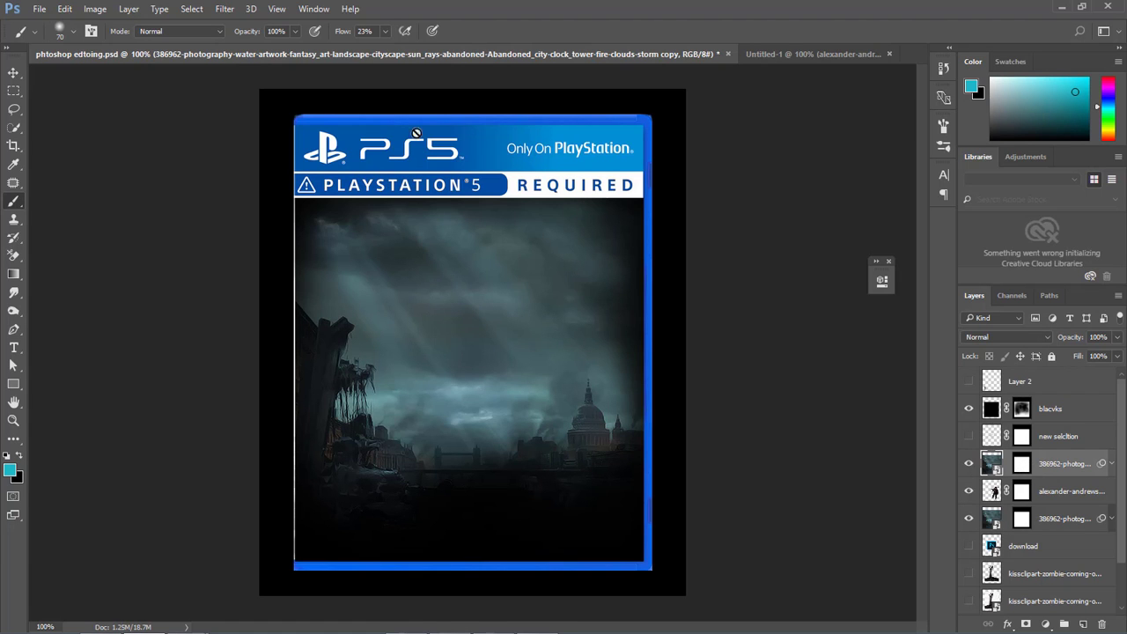
# Apply a Gaussian Blur with a radius of 41.5 pixels to the city photo copy above the soldier.
pyautogui.click(225, 9)
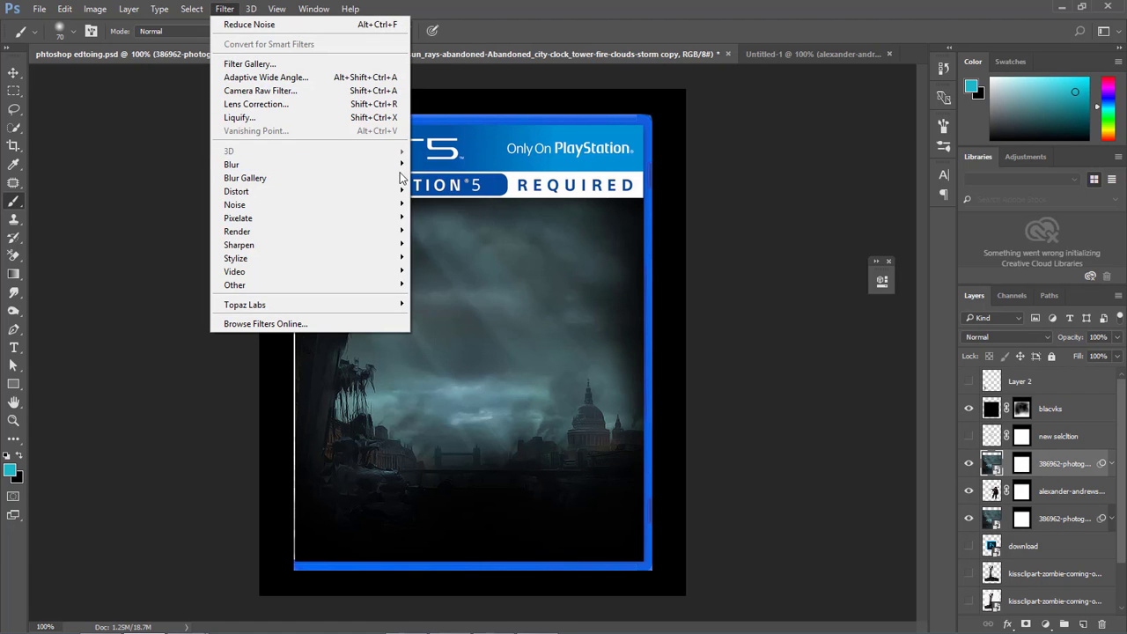
pyautogui.moveTo(361, 165)
pyautogui.click(450, 217)
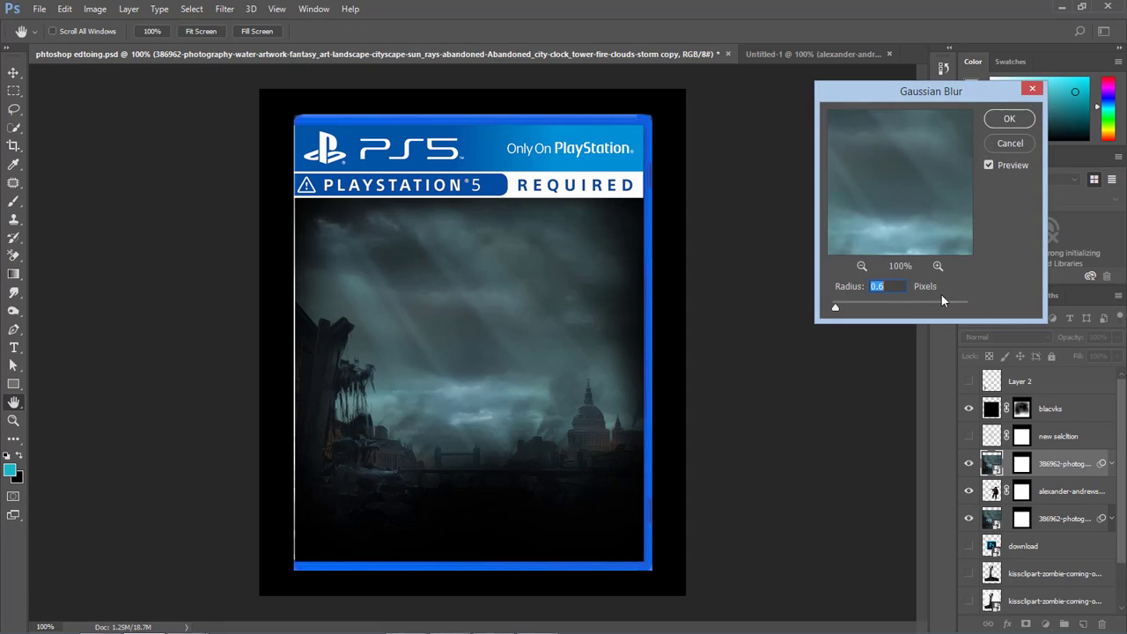
pyautogui.click(836, 309)
pyautogui.moveTo(896, 310); pyautogui.dragTo(903, 307)
pyautogui.click(1004, 119)
pyautogui.press('b')
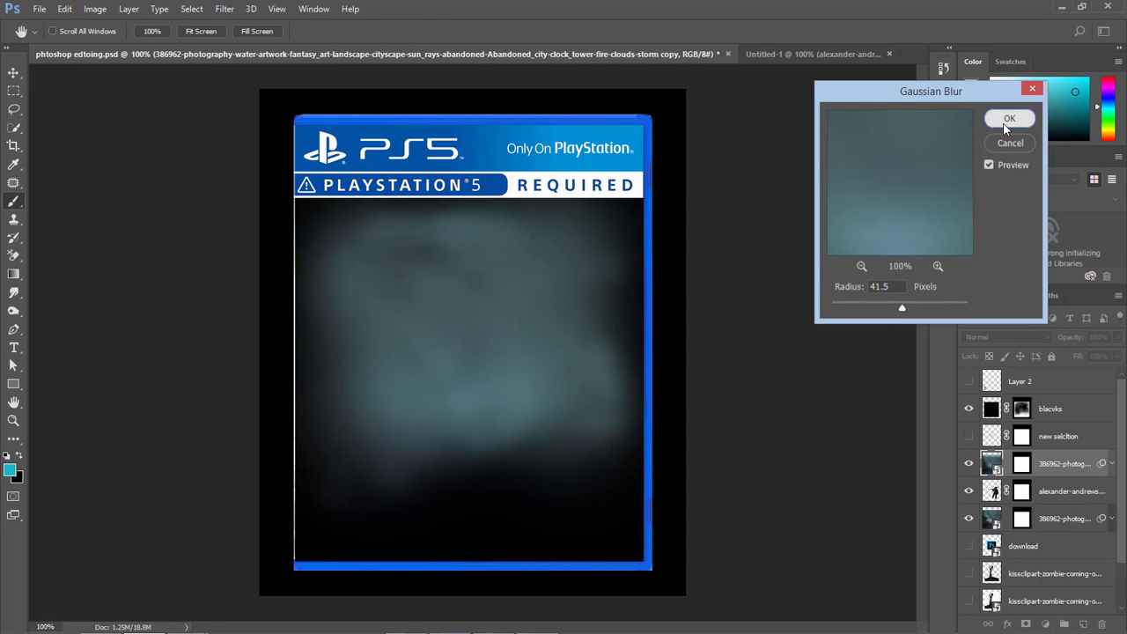
# Set the blurred city copy to the Color blend mode and lower its fill to 29%.
pyautogui.click(996, 337)
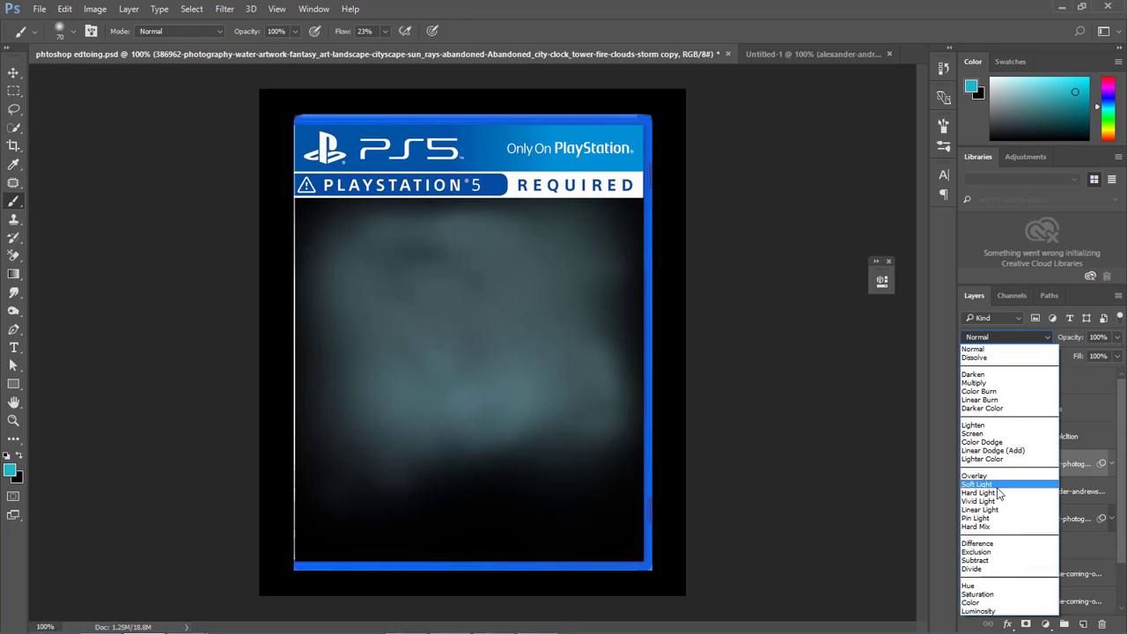
pyautogui.click(987, 602)
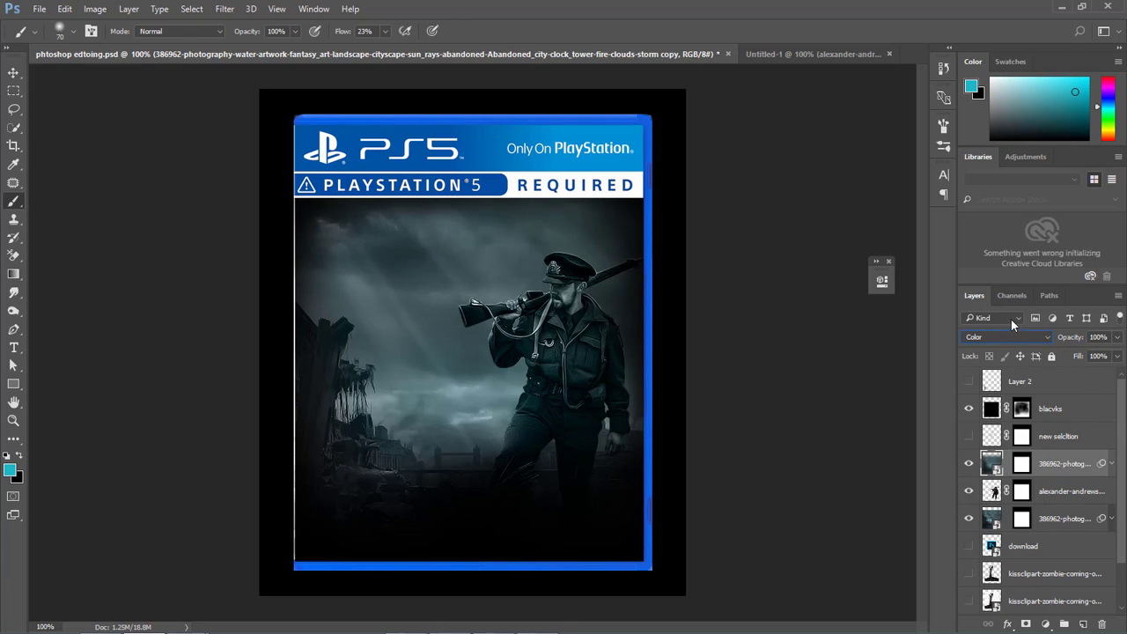
pyautogui.click(1116, 357)
pyautogui.moveTo(1117, 376); pyautogui.dragTo(1082, 378)
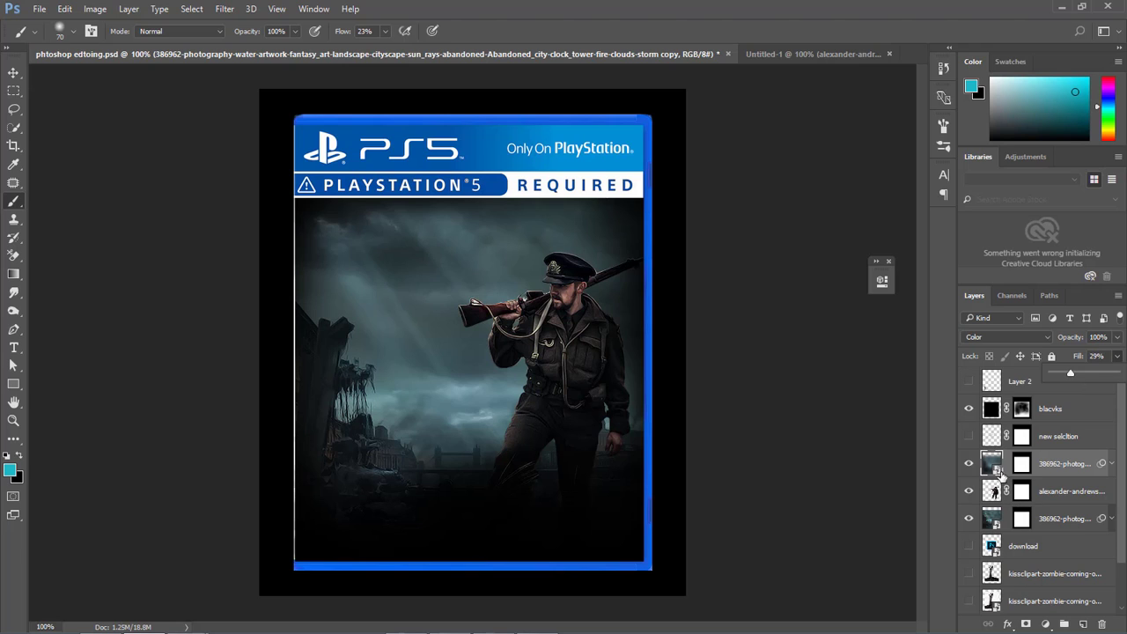
# Compare the image with and without the blurred city copy and set that layer's fill to 26%.
pyautogui.click(999, 472)
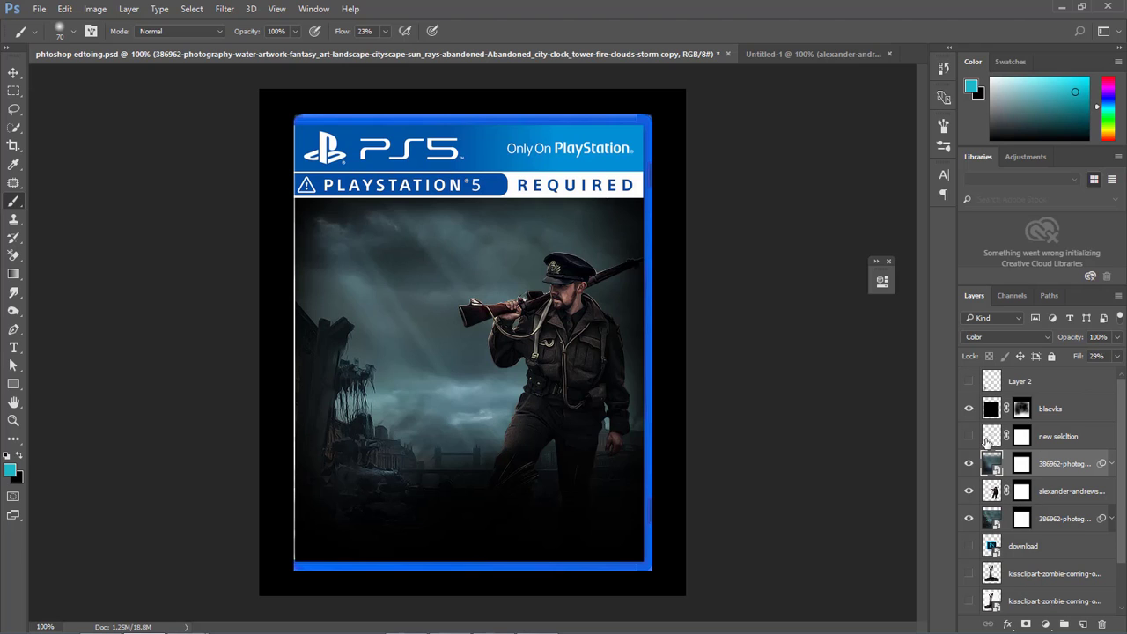
pyautogui.click(970, 465)
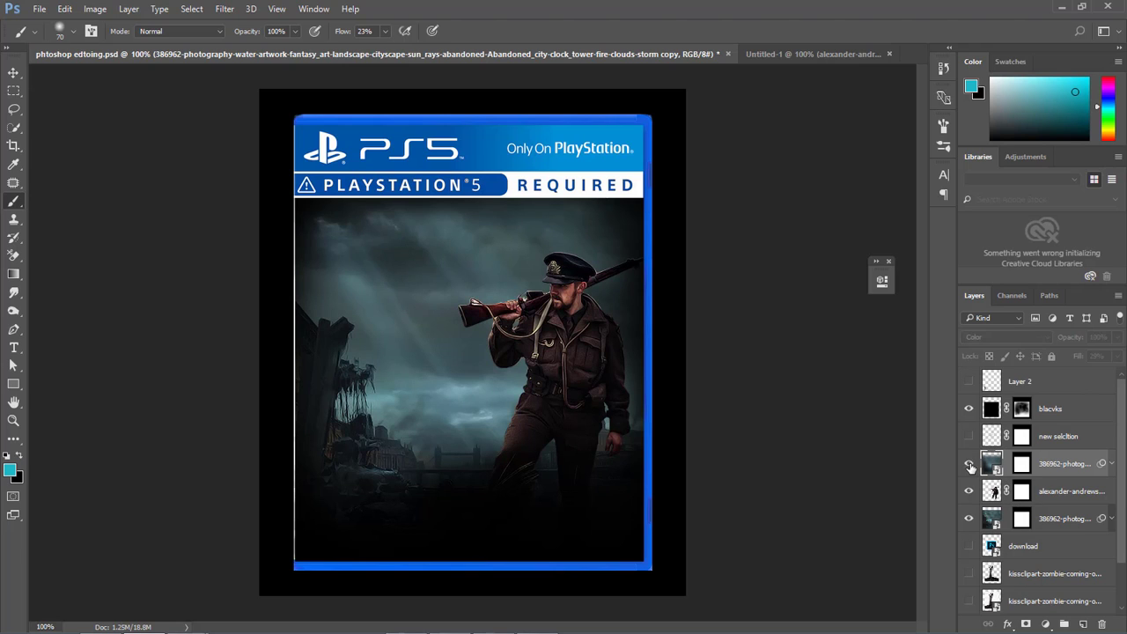
pyautogui.click(970, 464)
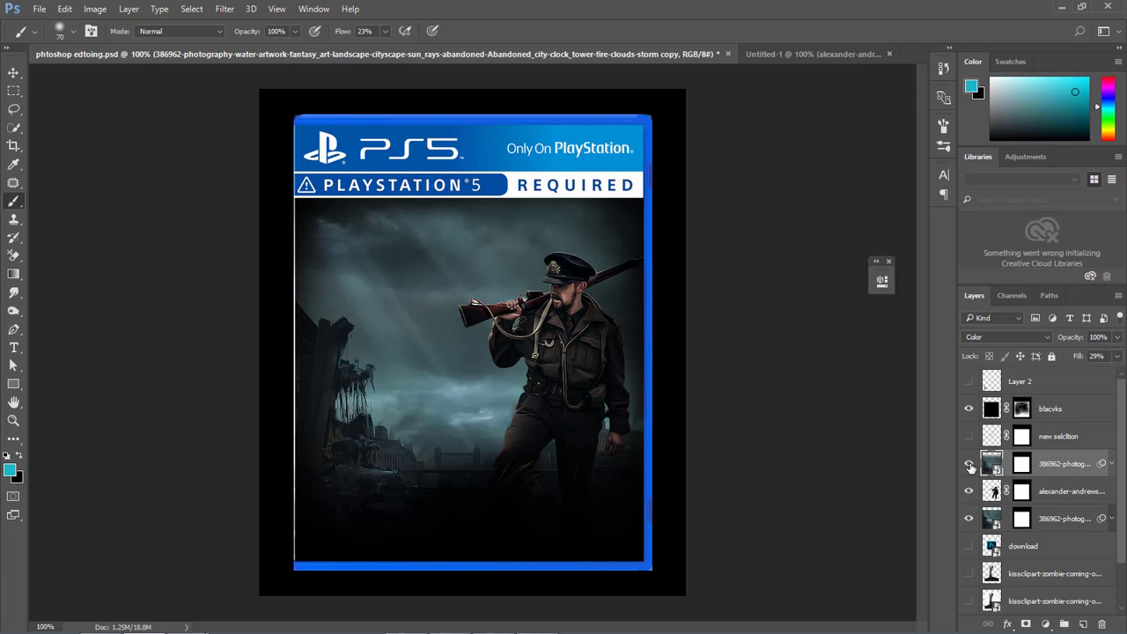
pyautogui.click(1116, 357)
# Add Bevel & Emboss to the soldier layer with the light at angle 158°, altitude 32° and soften at 5 px.
pyautogui.click(991, 495)
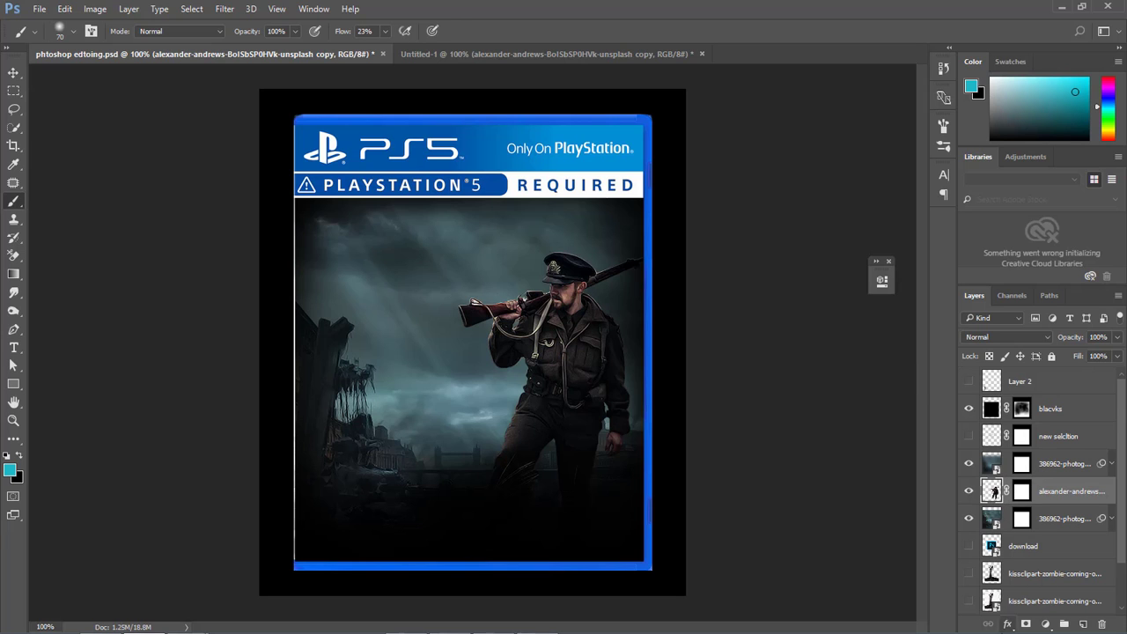
pyautogui.click(1008, 624)
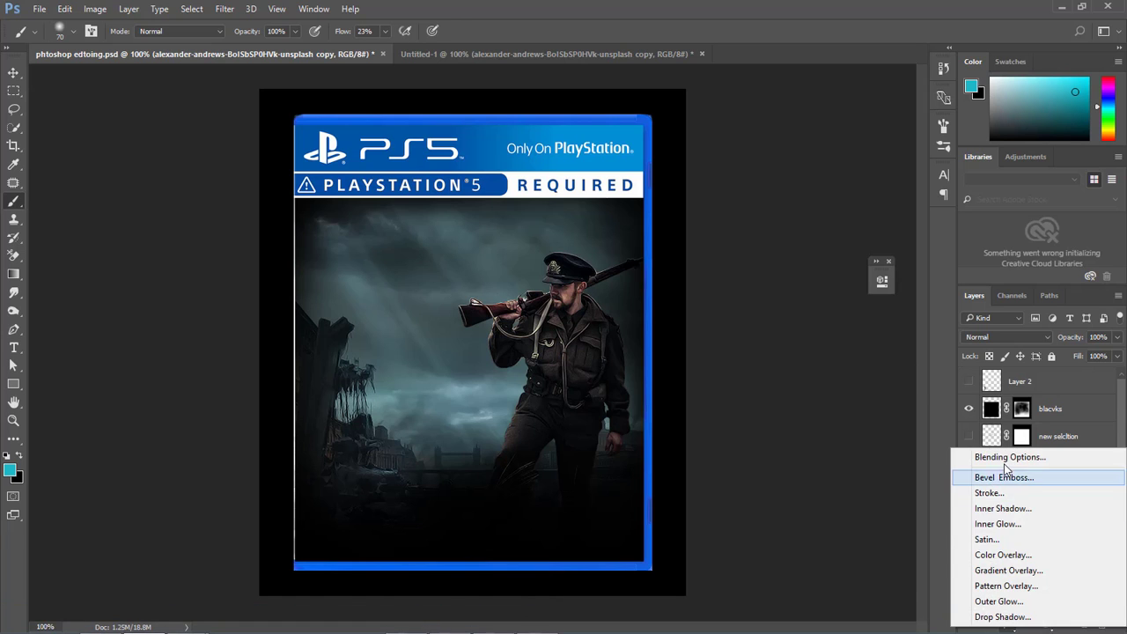
pyautogui.click(1006, 458)
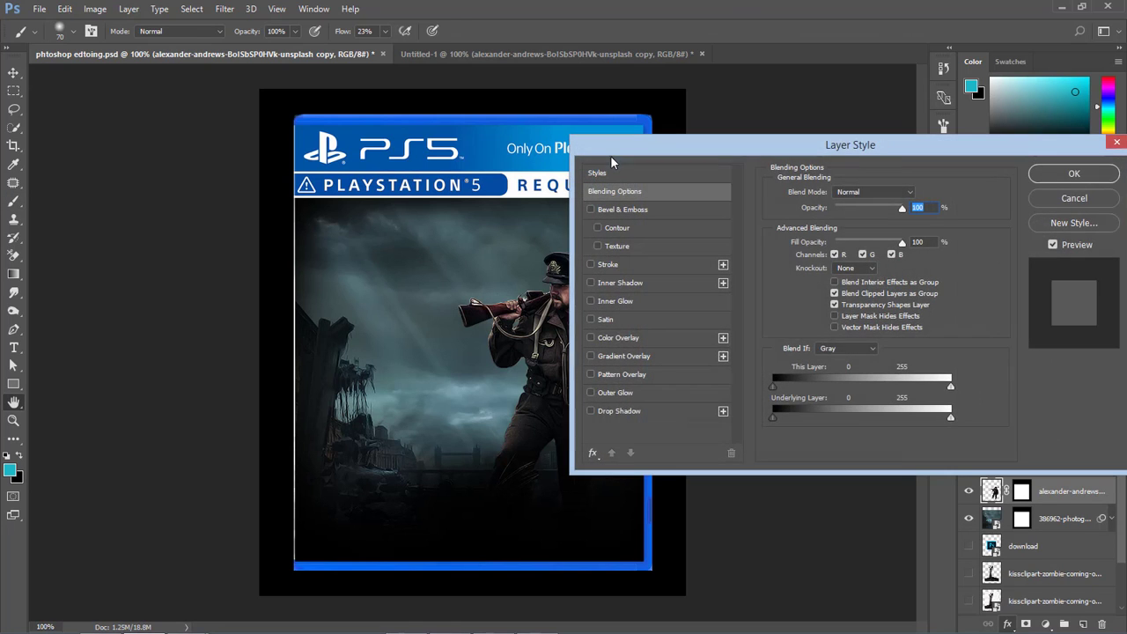
pyautogui.moveTo(655, 148); pyautogui.dragTo(725, 147)
pyautogui.click(665, 208)
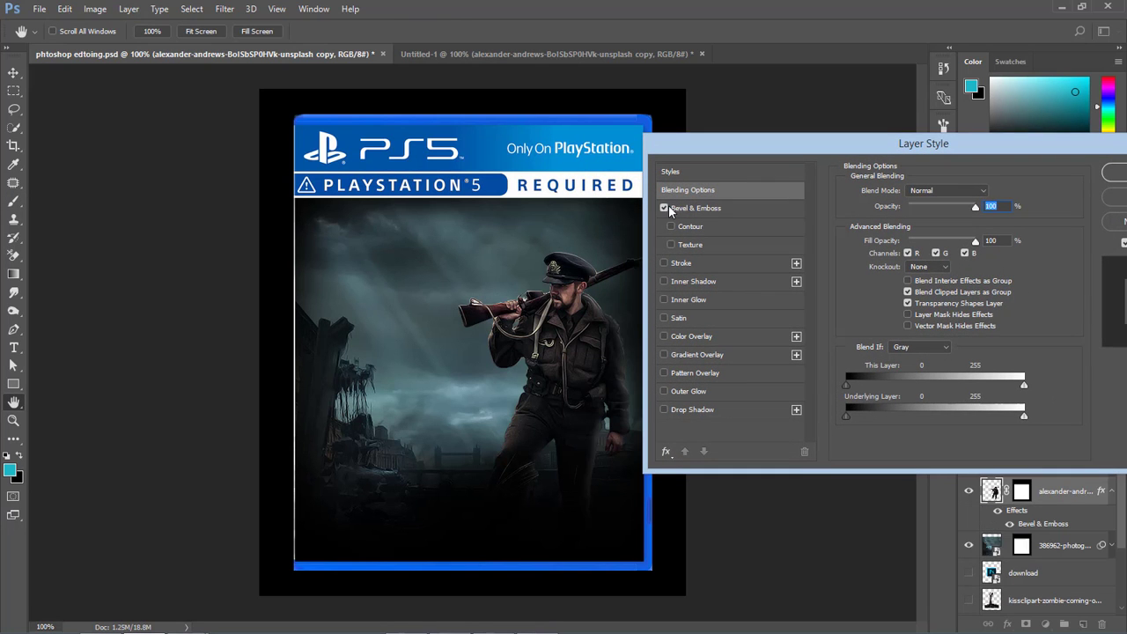
pyautogui.click(693, 208)
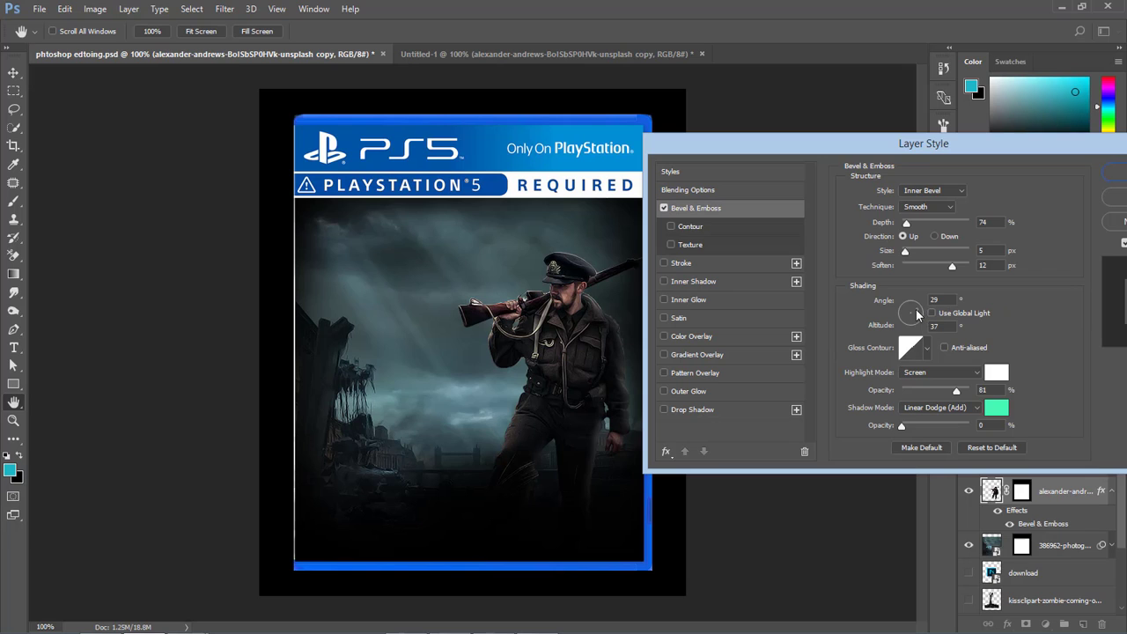
pyautogui.moveTo(915, 315); pyautogui.dragTo(905, 316)
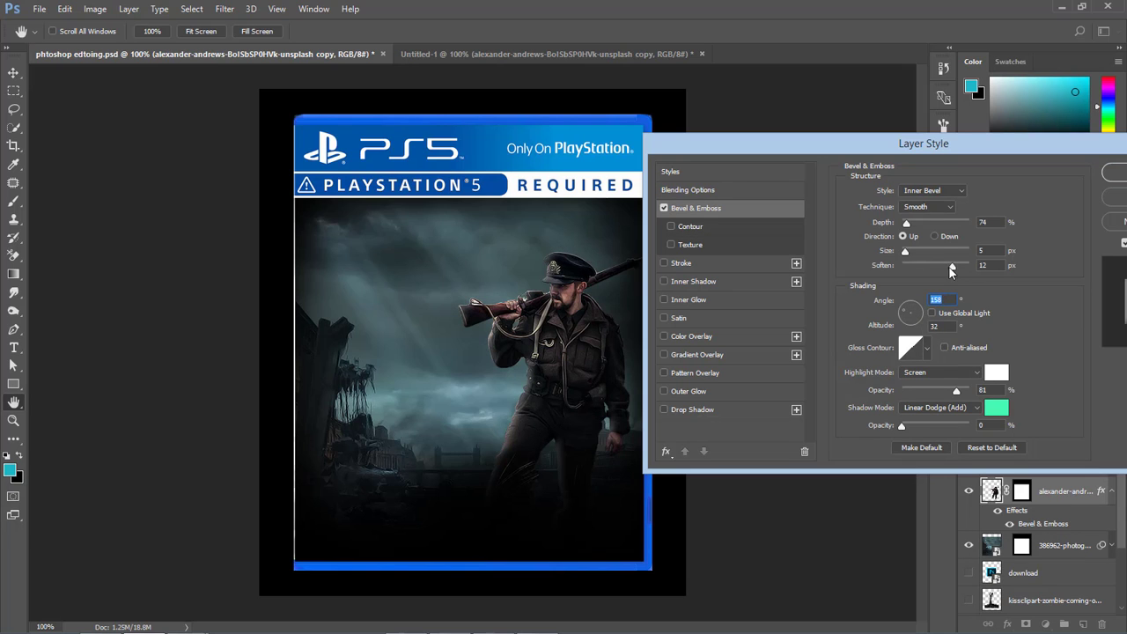
pyautogui.moveTo(949, 266); pyautogui.dragTo(935, 270)
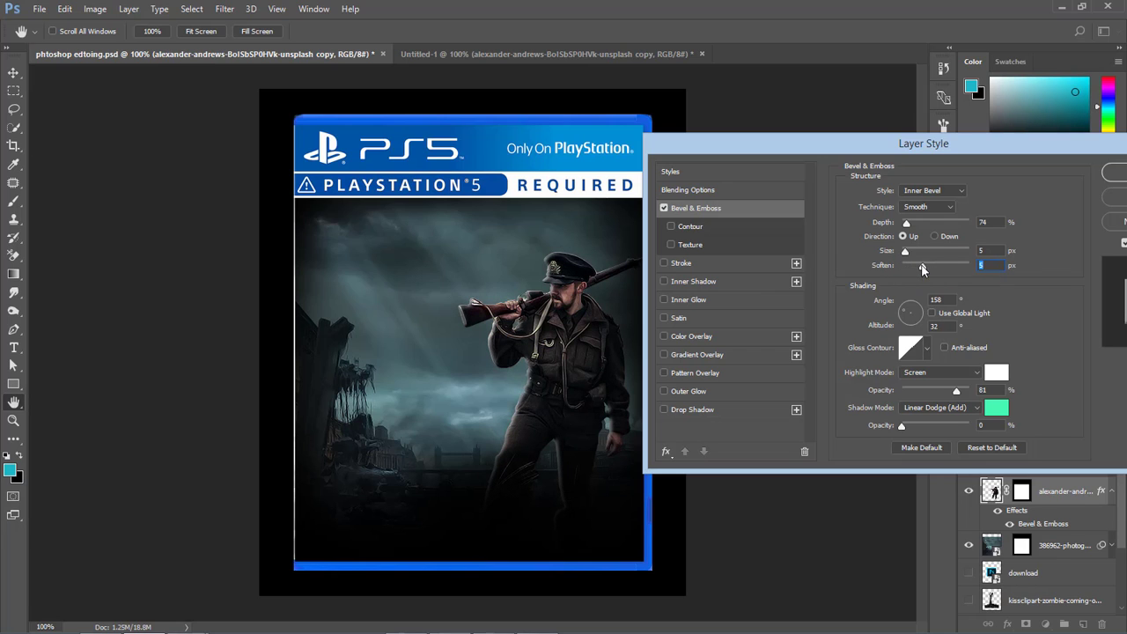
# Set the soldier's bevel to depth 126%, size 3 px, angle 141°, altitude 16° and highlight opacity 100%.
pyautogui.moveTo(907, 225); pyautogui.dragTo(905, 256)
pyautogui.click(908, 310)
pyautogui.click(908, 315)
pyautogui.moveTo(909, 315); pyautogui.dragTo(905, 313)
pyautogui.click(904, 312)
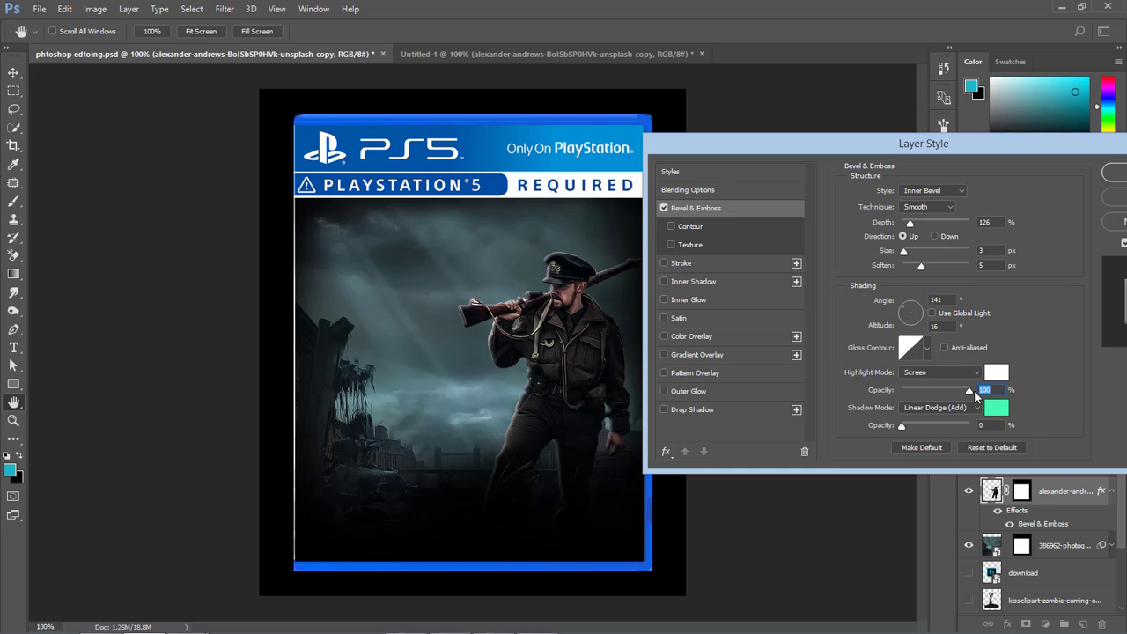
# Change the bevel's highlight colour to pale cyan abedfb.
pyautogui.click(996, 373)
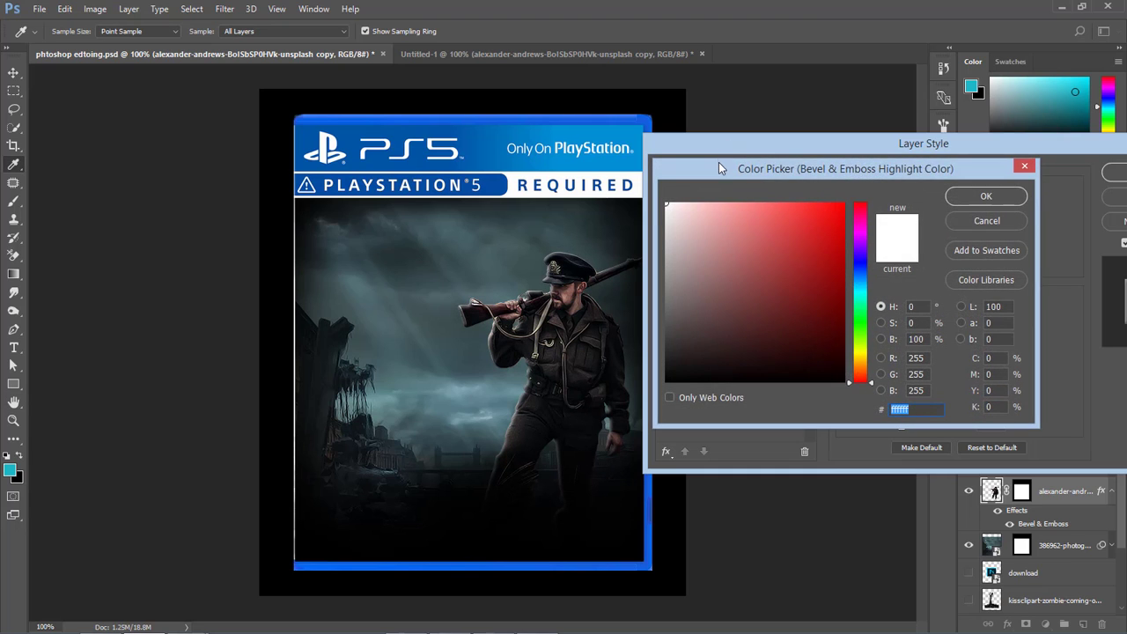
pyautogui.moveTo(718, 169); pyautogui.dragTo(839, 196)
pyautogui.moveTo(972, 302); pyautogui.dragTo(971, 310)
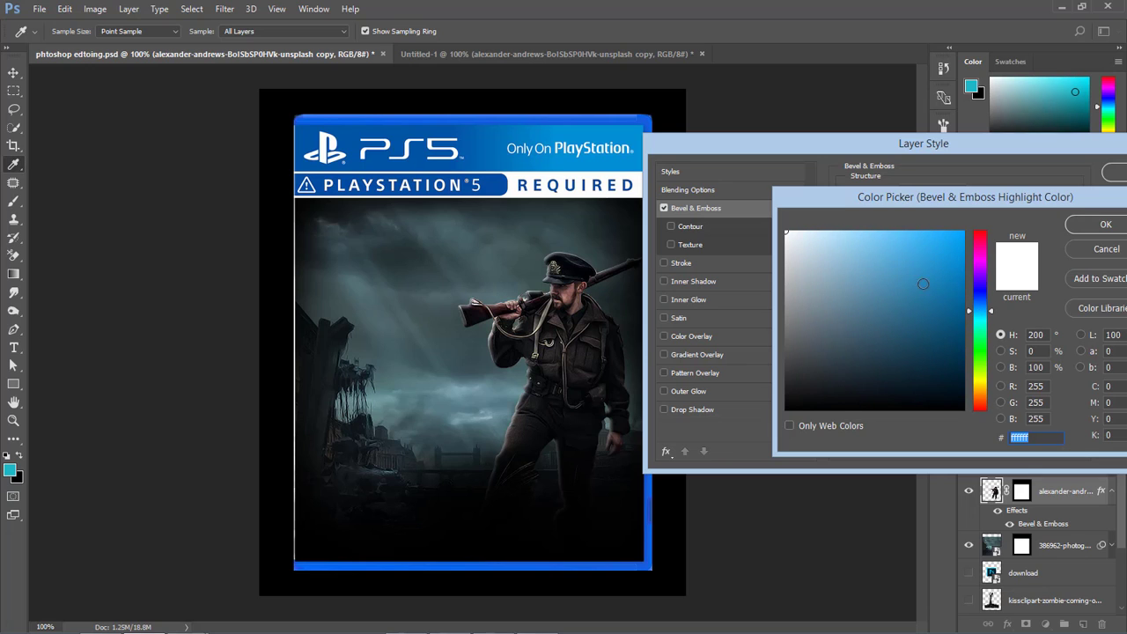
pyautogui.moveTo(907, 260)
pyautogui.mouseDown()
pyautogui.moveTo(947, 246)
pyautogui.moveTo(901, 237)
pyautogui.mouseUp()
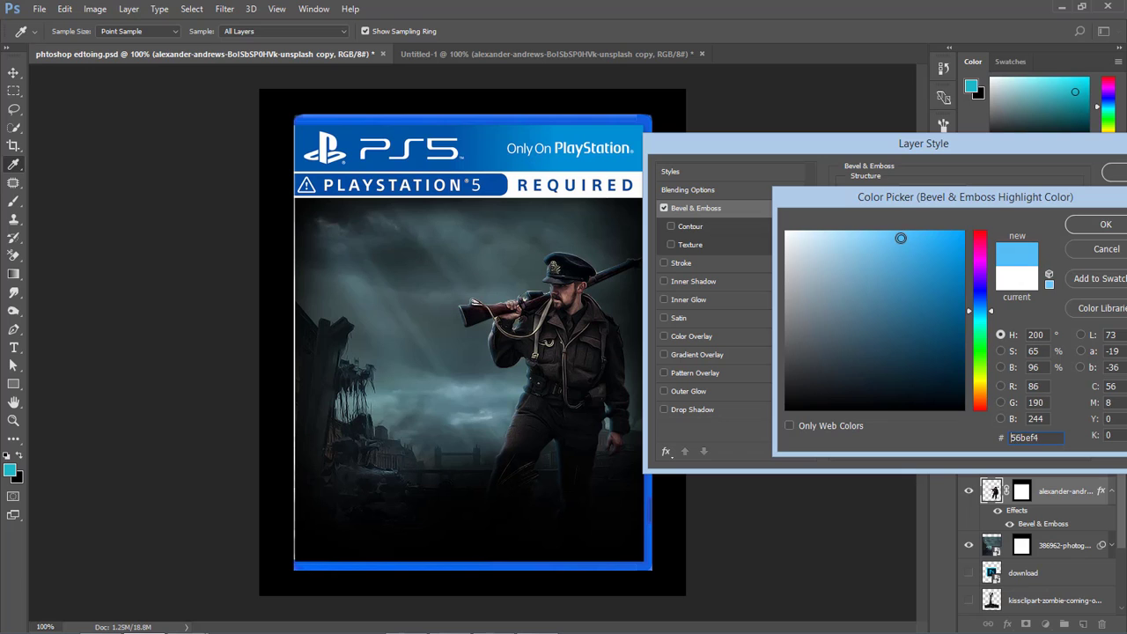
pyautogui.click(981, 311)
pyautogui.moveTo(980, 312); pyautogui.dragTo(980, 316)
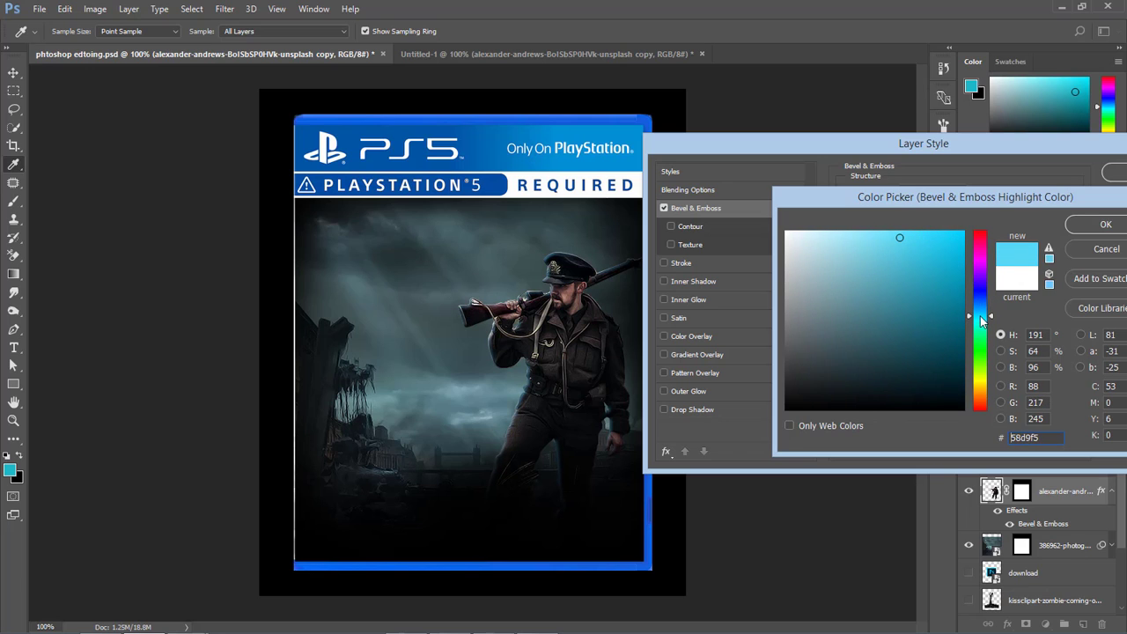
pyautogui.moveTo(805, 240)
pyautogui.mouseDown()
pyautogui.moveTo(792, 237)
pyautogui.moveTo(842, 234)
pyautogui.mouseUp()
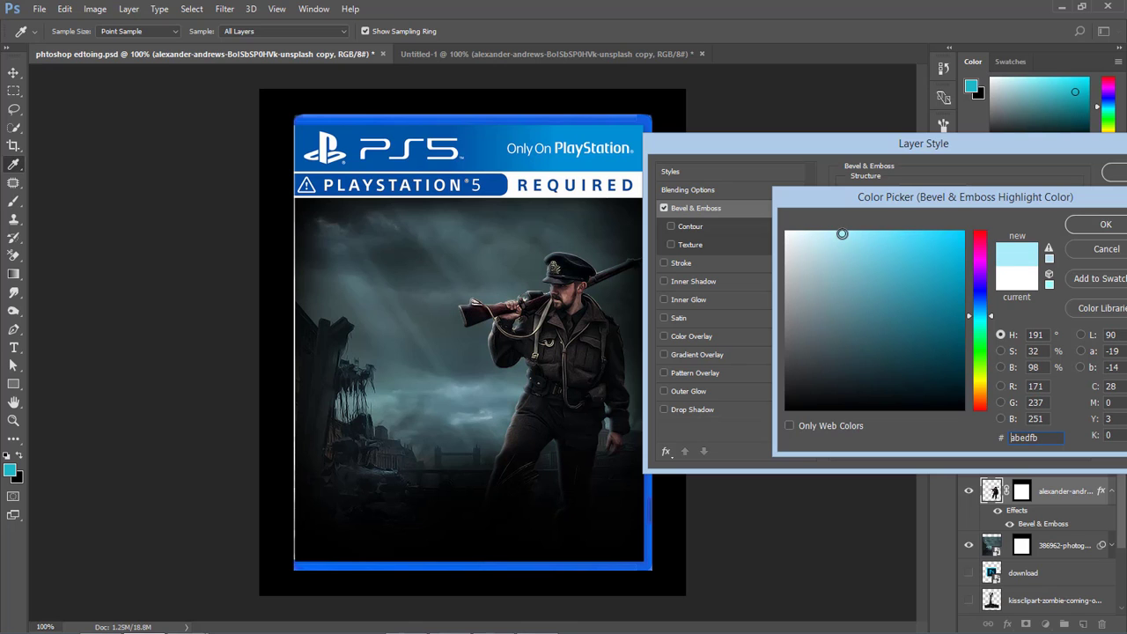
pyautogui.click(1088, 228)
# Enable the soldier's Inner Shadow, raise its opacity to 59% and change its colour to the teal 4b8391 sampled from the sky.
pyautogui.click(665, 282)
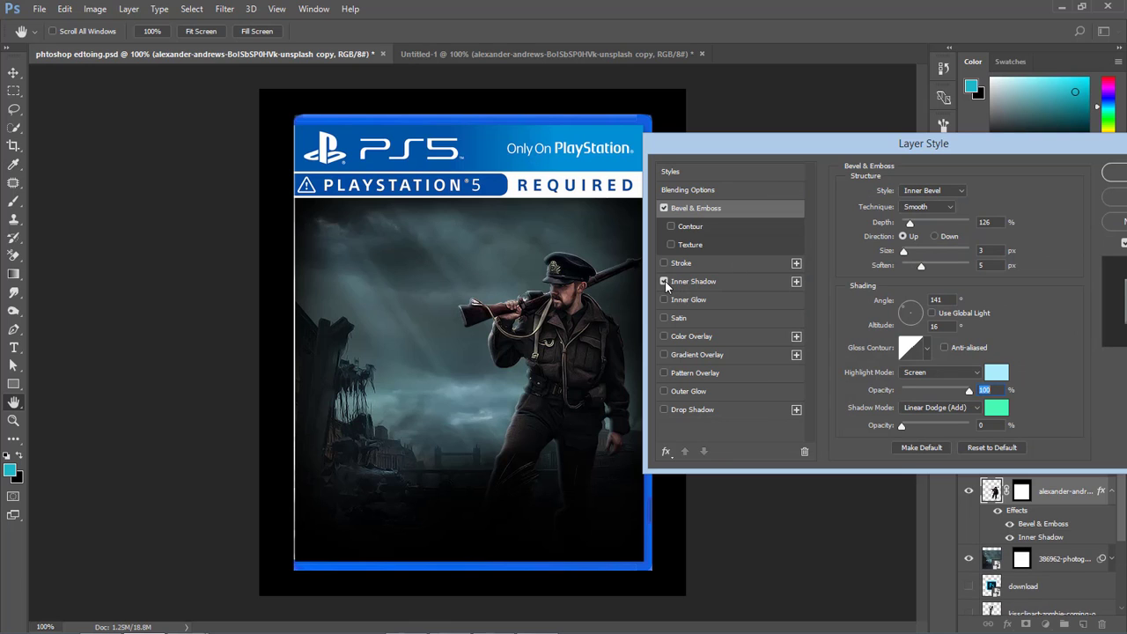
pyautogui.click(698, 281)
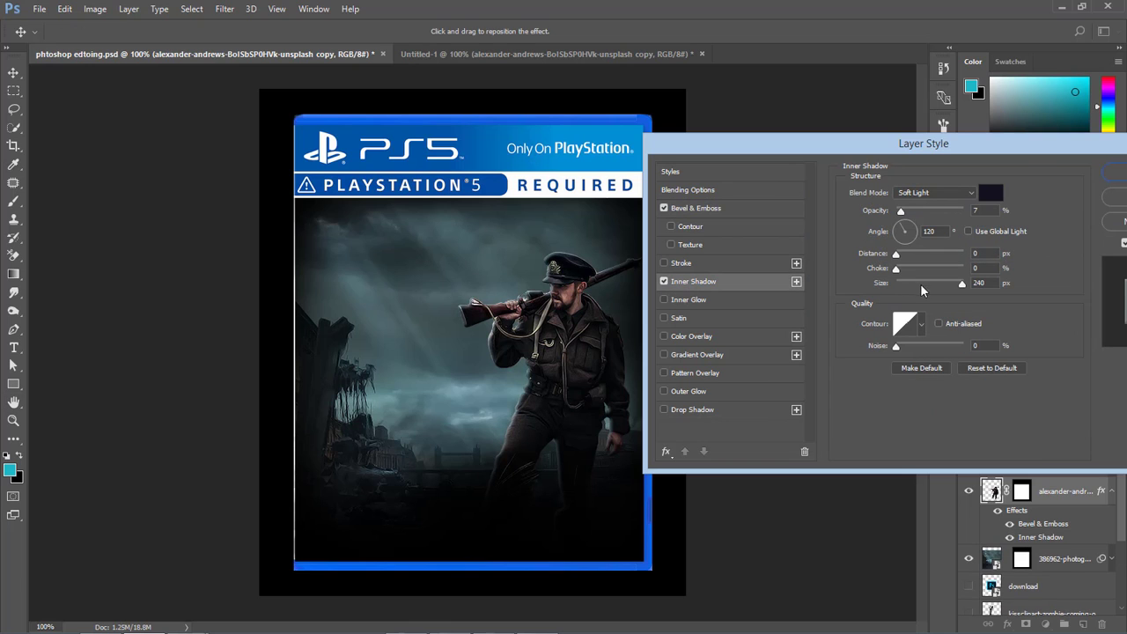
pyautogui.moveTo(903, 210)
pyautogui.mouseDown()
pyautogui.moveTo(960, 213)
pyautogui.moveTo(931, 213)
pyautogui.mouseUp()
pyautogui.click(994, 197)
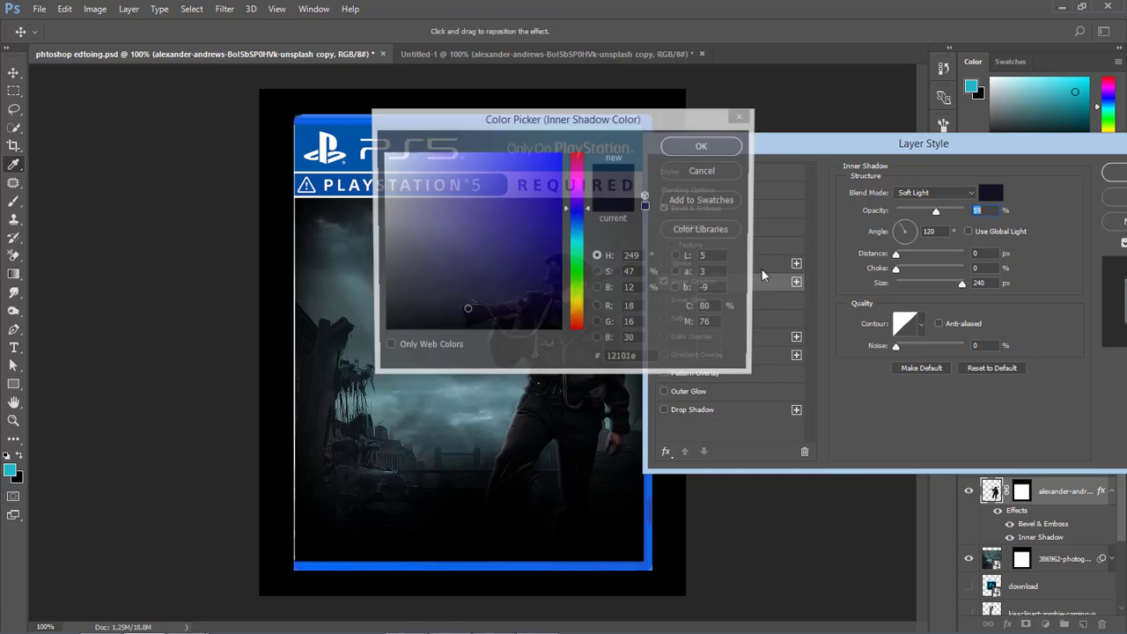
pyautogui.click(492, 393)
pyautogui.click(467, 229)
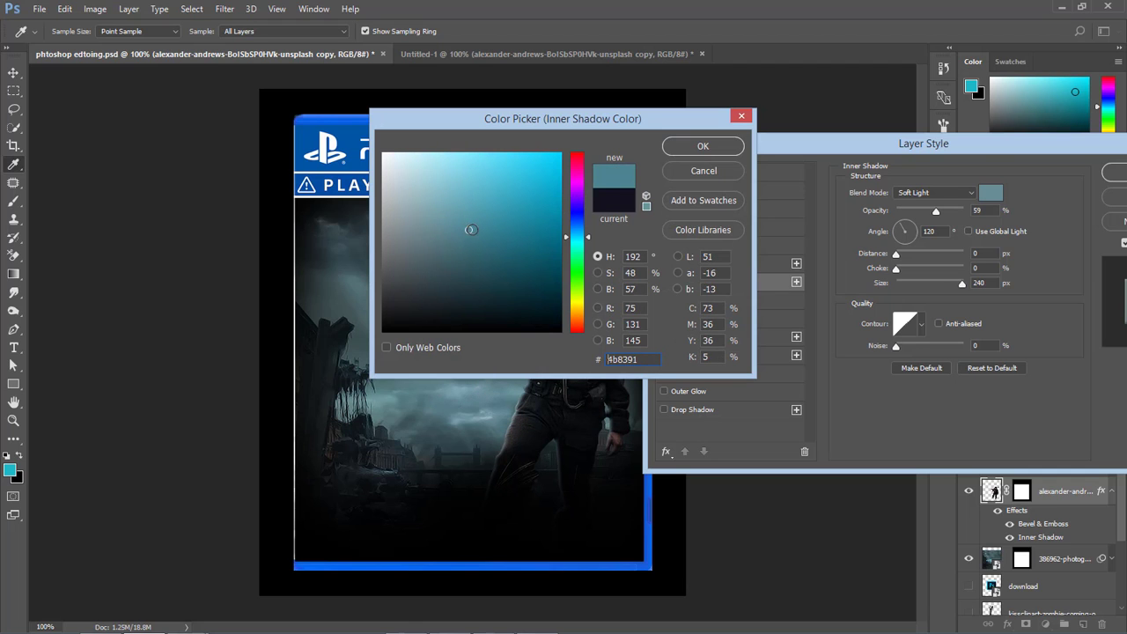
pyautogui.click(695, 151)
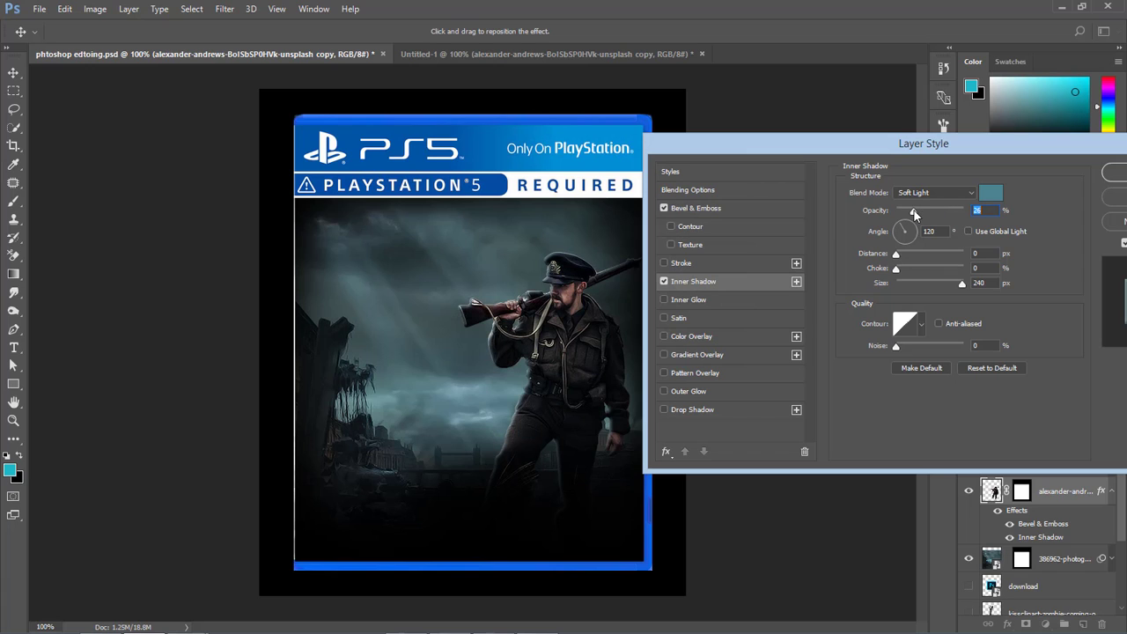
# Set the Inner Shadow's opacity to 78% and angle to 7°, and compare the soldier with and without the effect.
pyautogui.moveTo(914, 211); pyautogui.dragTo(947, 214)
pyautogui.moveTo(930, 211); pyautogui.dragTo(917, 215)
pyautogui.moveTo(929, 213); pyautogui.dragTo(966, 215)
pyautogui.moveTo(904, 238); pyautogui.dragTo(913, 235)
pyautogui.click(671, 282)
pyautogui.click(670, 282)
# Try the Inner Glow and Gradient Overlay effects on the soldier layer.
pyautogui.click(664, 301)
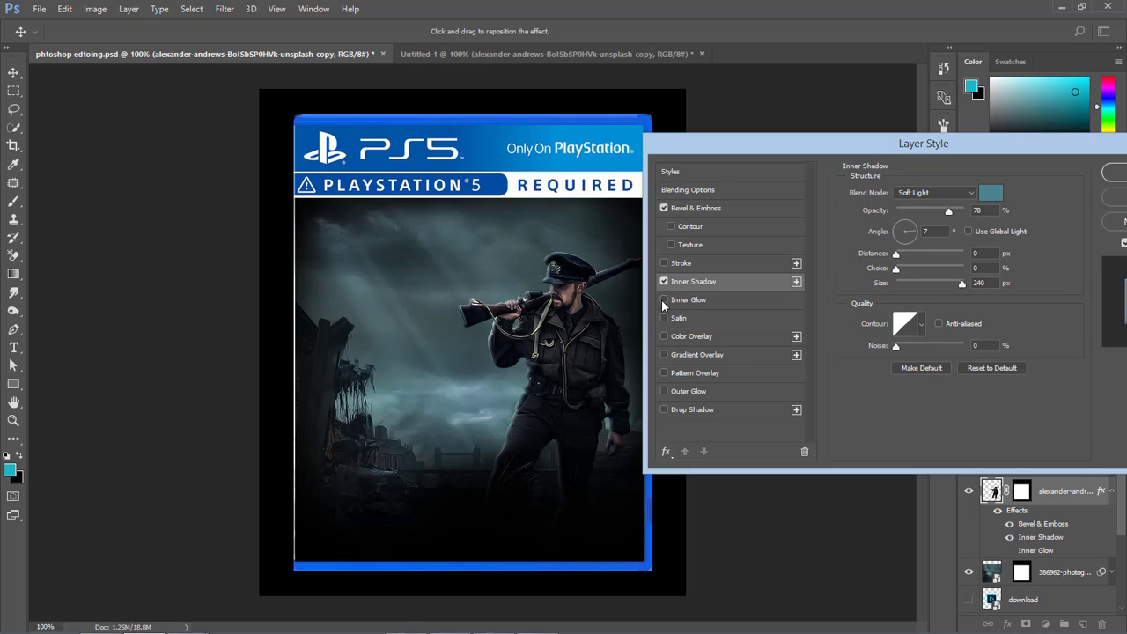
pyautogui.click(663, 358)
pyautogui.click(663, 358)
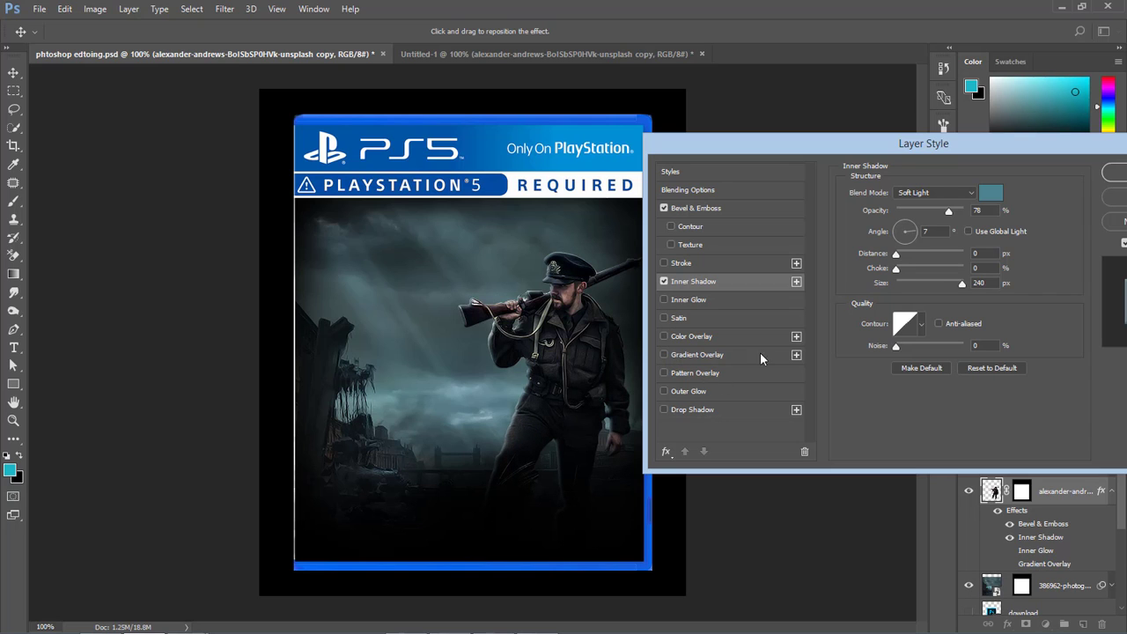
# Apply the layer style and collapse the soldier layer's effects list.
pyautogui.moveTo(872, 146); pyautogui.dragTo(685, 152)
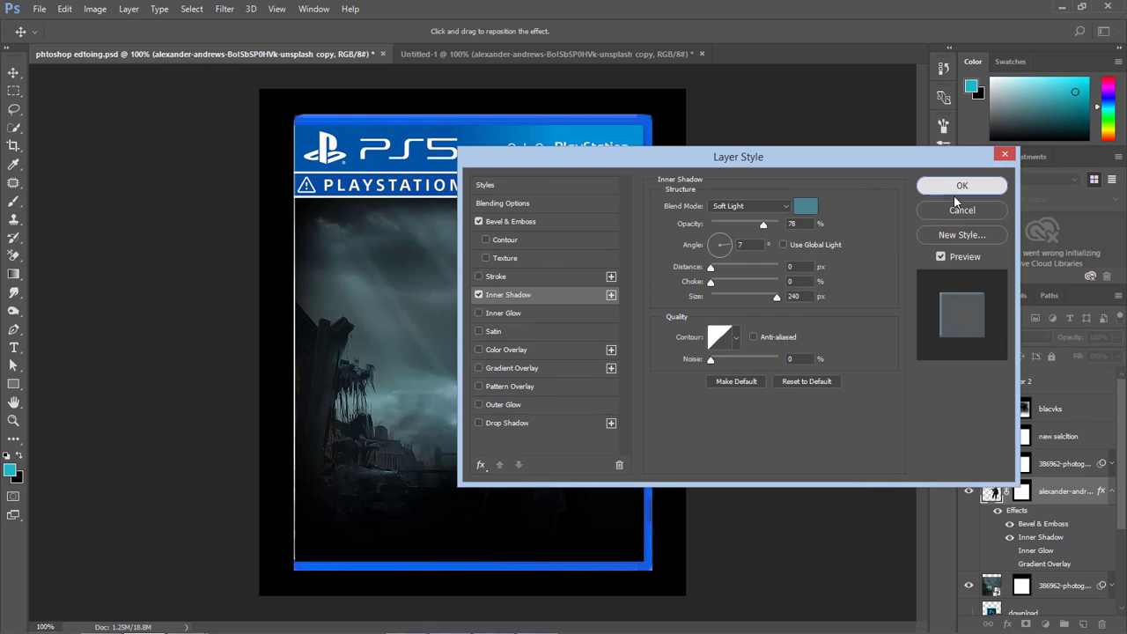
pyautogui.click(961, 186)
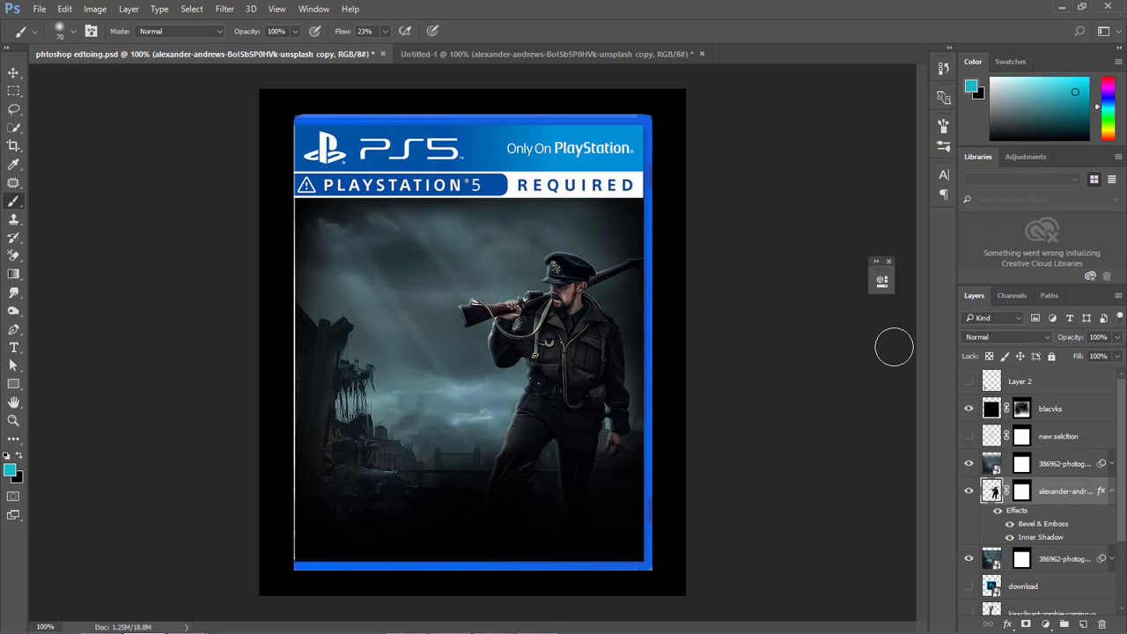
pyautogui.click(1111, 491)
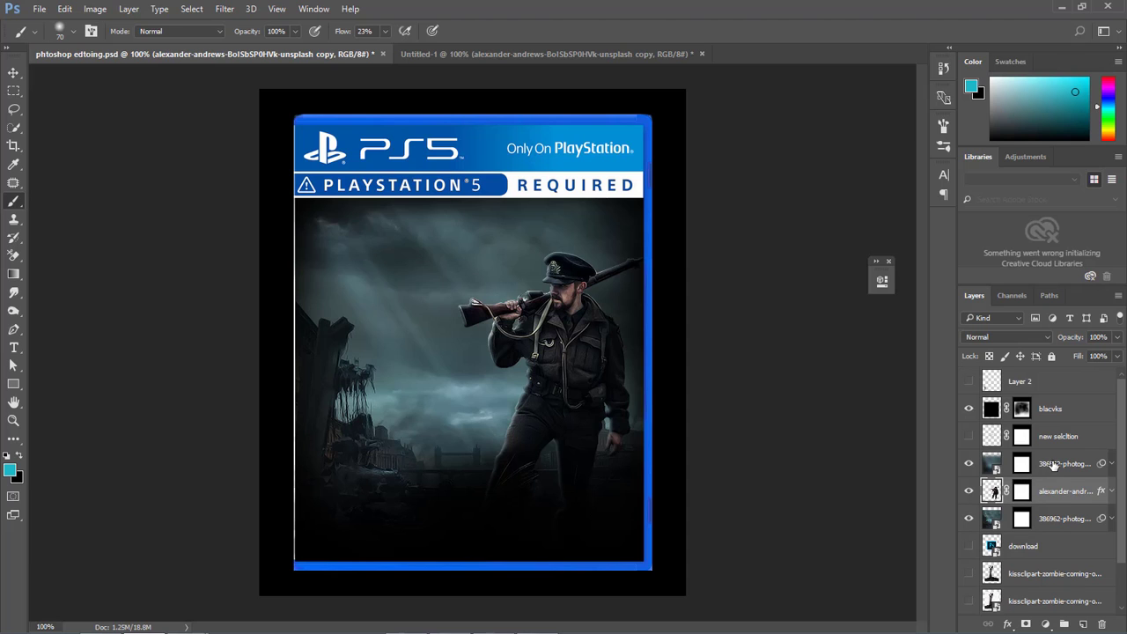
# Create a new layer directly above the blurred city copy and name it lihjghts.
pyautogui.click(1055, 465)
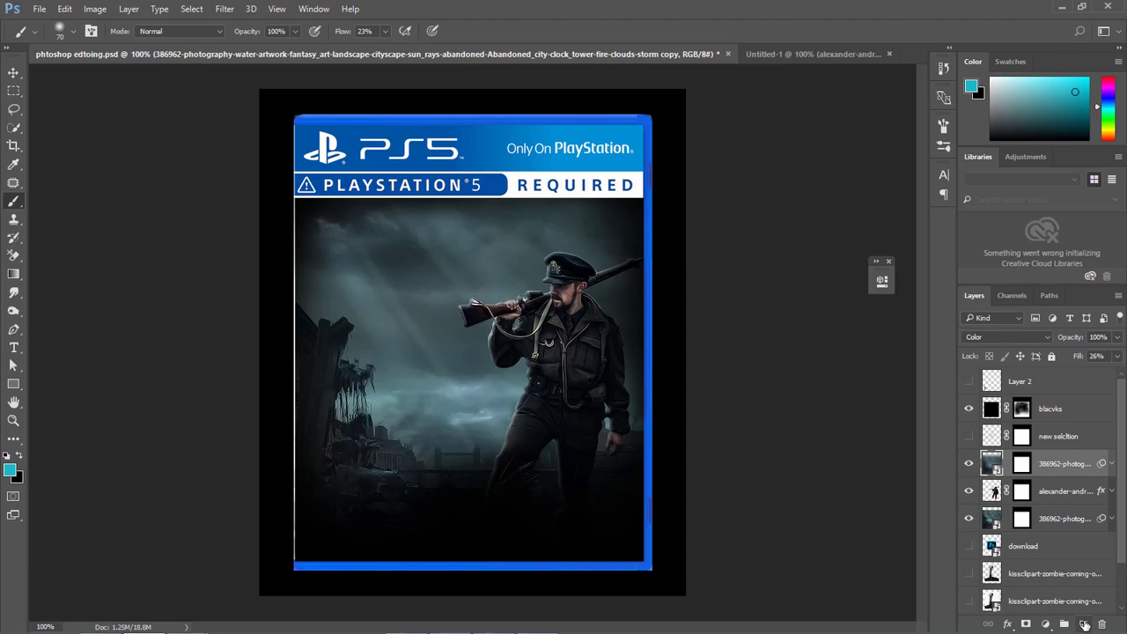
pyautogui.click(1085, 624)
pyautogui.doubleClick(1026, 464)
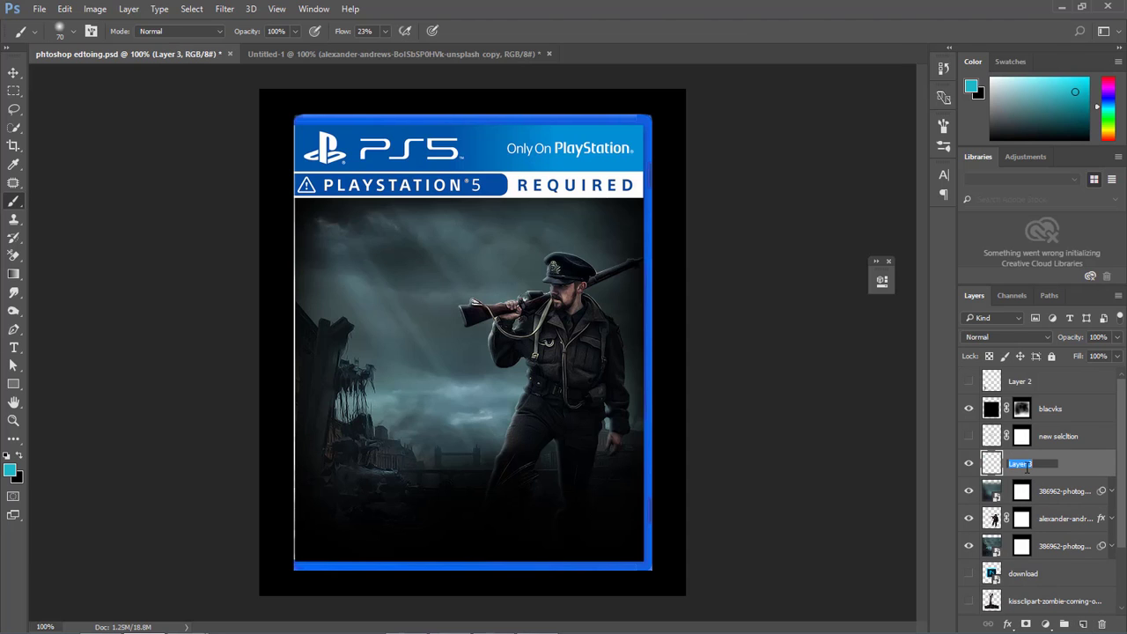
pyautogui.write('lihjghts')
pyautogui.press('Return')
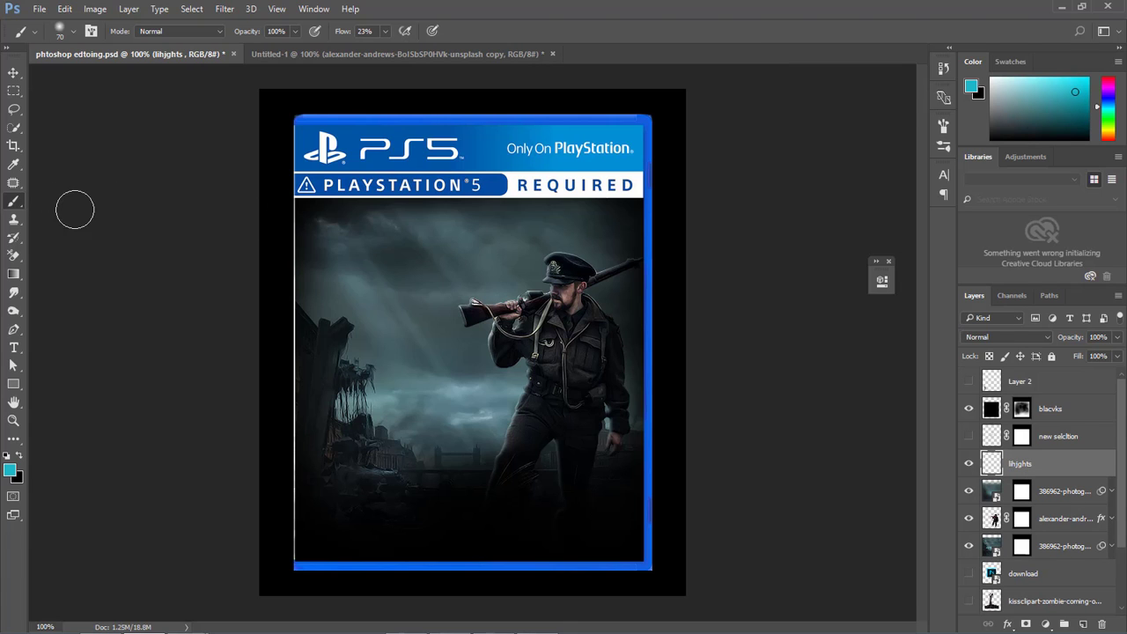
# Sample a pale blue-grey from the sky, set the lihjghts layer to Screen blending, and paint light along the soldier's side.
pyautogui.press('alt')
pyautogui.keyDown('alt'); pyautogui.click(455, 378); pyautogui.keyUp('alt')
pyautogui.keyDown('alt'); pyautogui.click(454, 396); pyautogui.keyUp('alt')
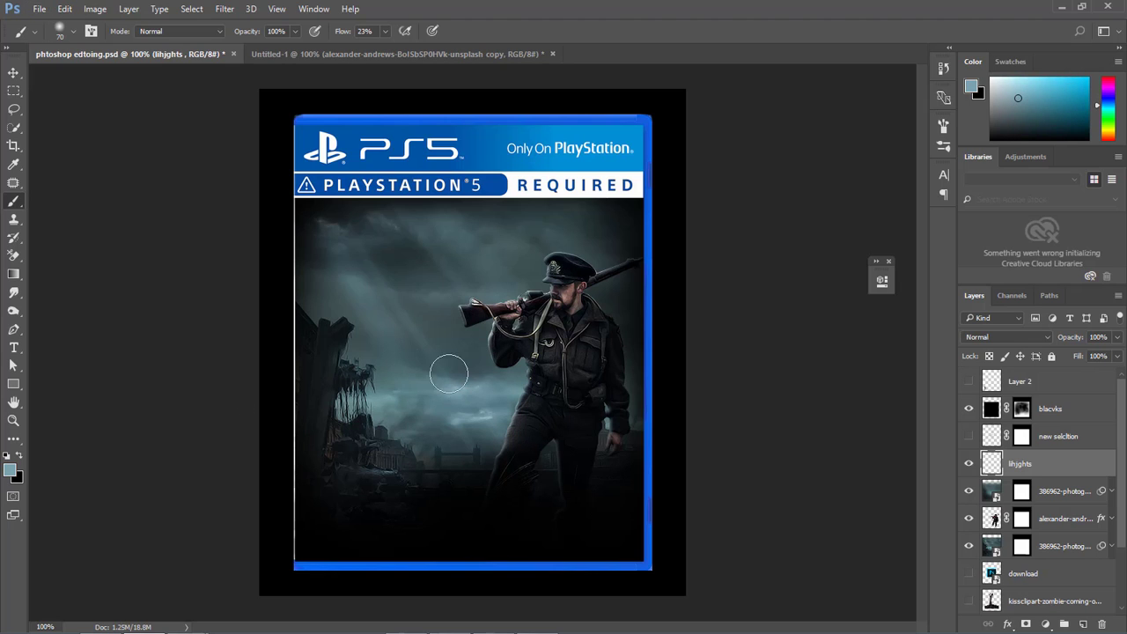
pyautogui.click(1004, 337)
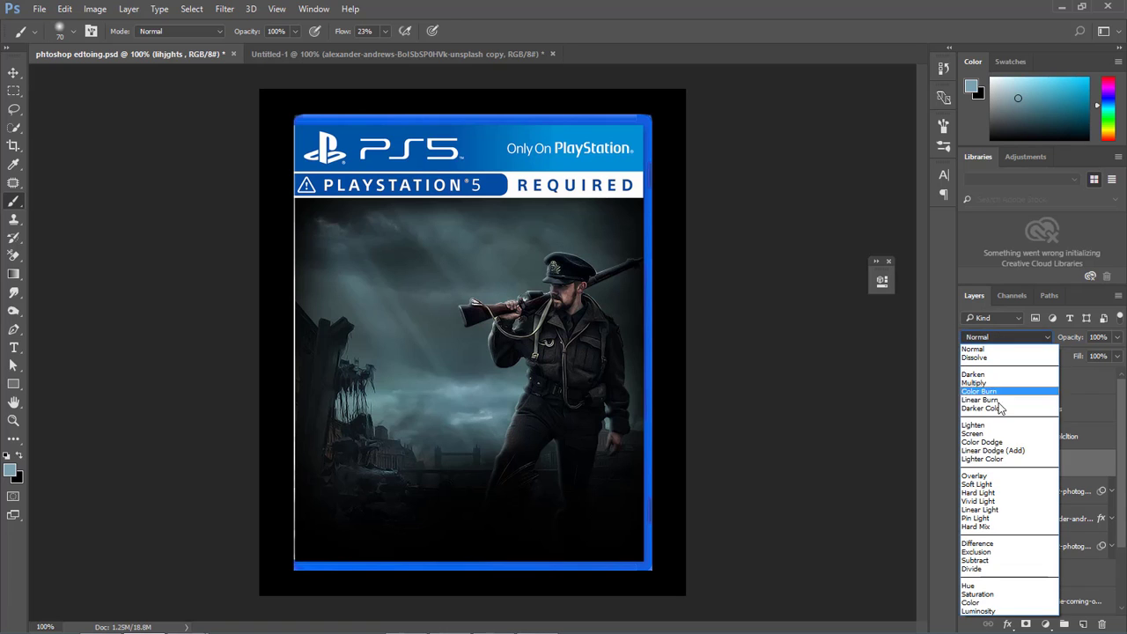
pyautogui.click(974, 434)
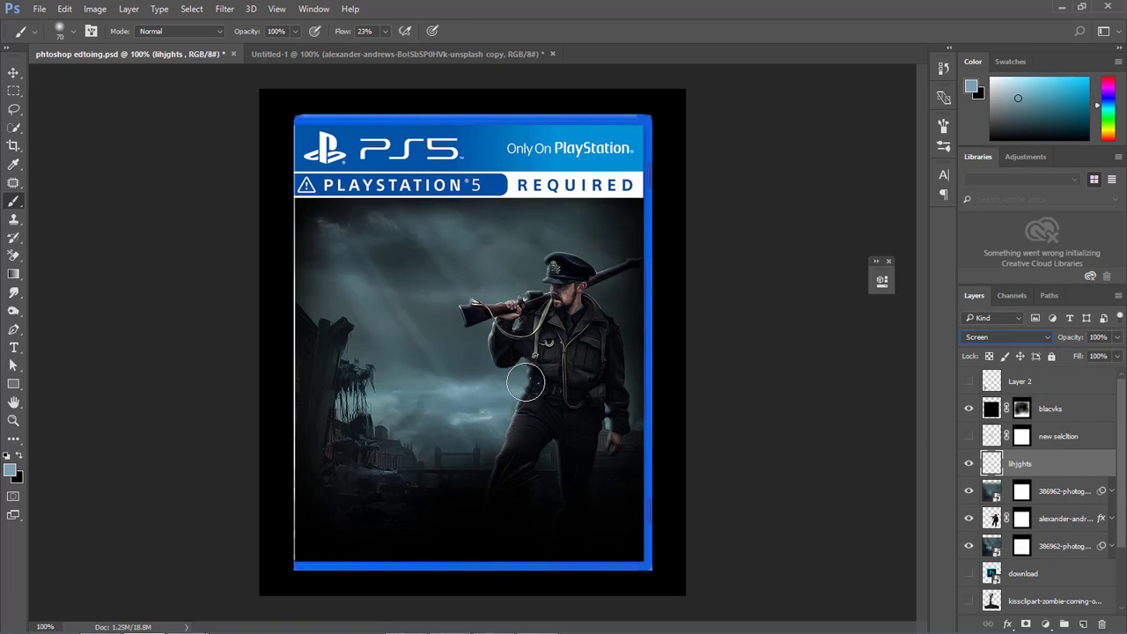
pyautogui.moveTo(525, 383)
pyautogui.mouseDown()
pyautogui.moveTo(575, 395)
pyautogui.moveTo(544, 289)
pyautogui.moveTo(553, 312)
pyautogui.moveTo(537, 370)
pyautogui.moveTo(514, 308)
pyautogui.moveTo(533, 363)
pyautogui.moveTo(511, 353)
pyautogui.mouseUp()
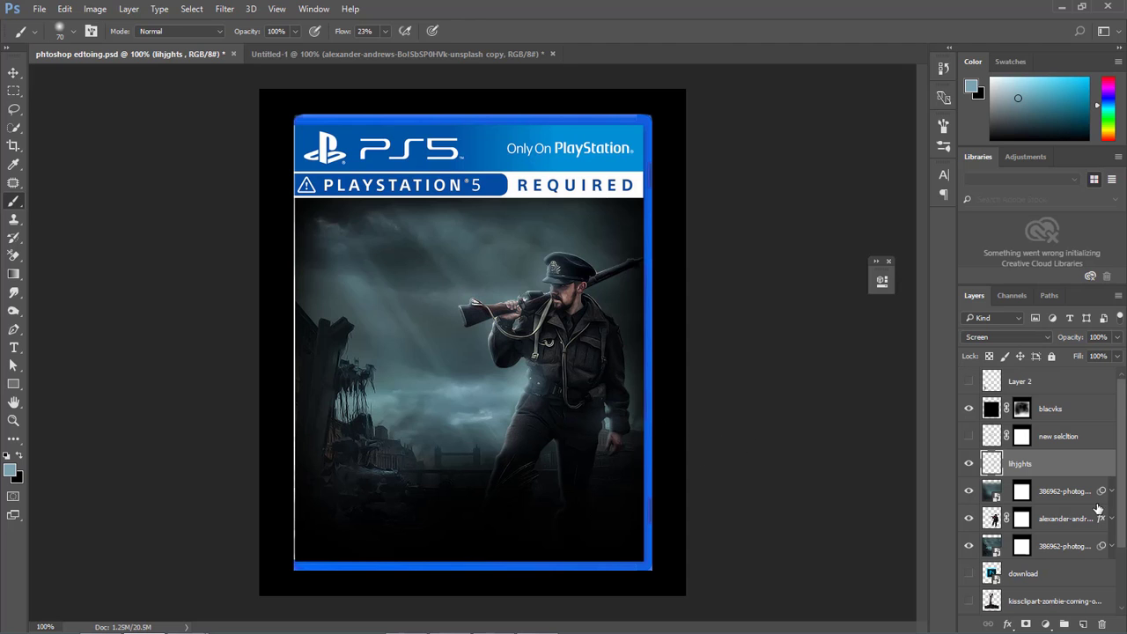
# Create a layer named fog above lihjghts and paint soft mist along the ground with a 150 px brush at 20% flow.
pyautogui.click(1084, 623)
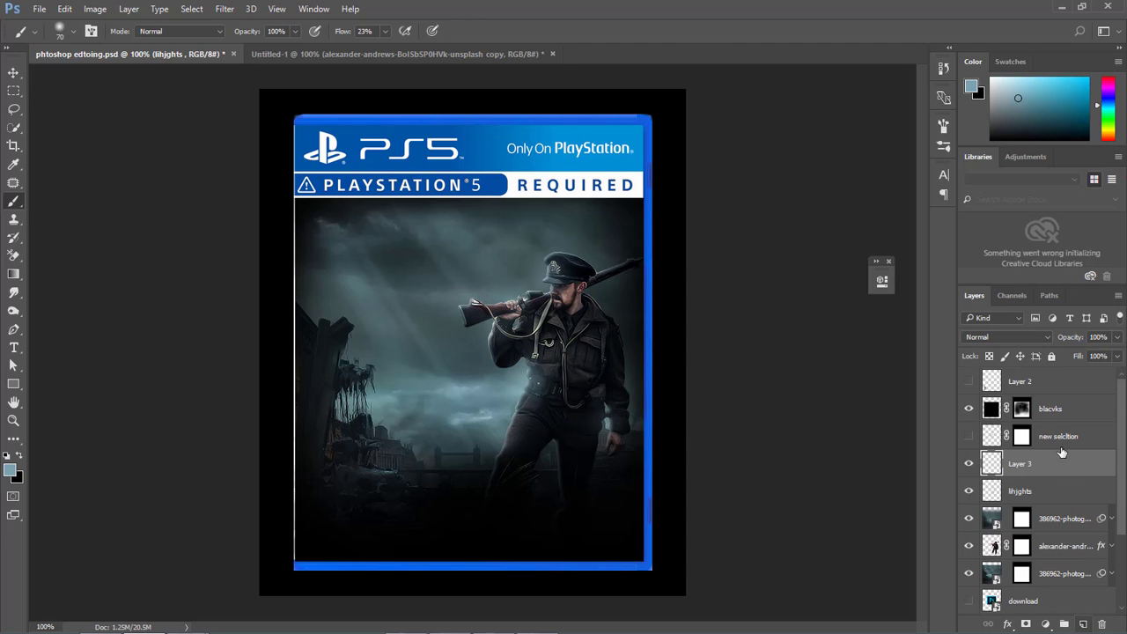
pyautogui.doubleClick(1017, 465)
pyautogui.write('f')
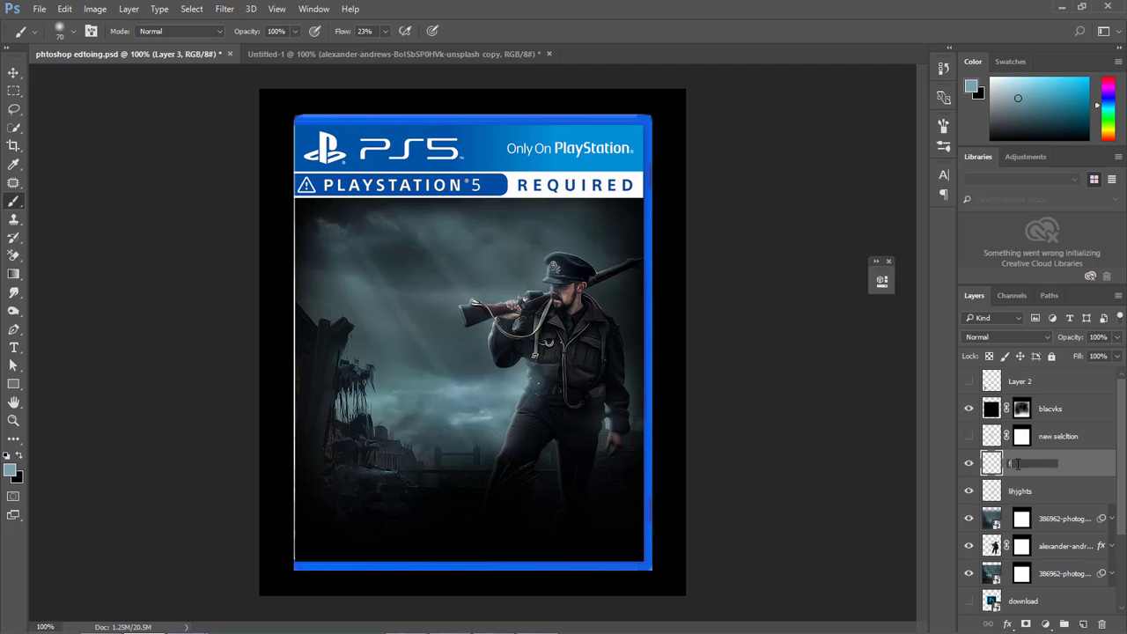
pyautogui.write('og')
pyautogui.press('Return')
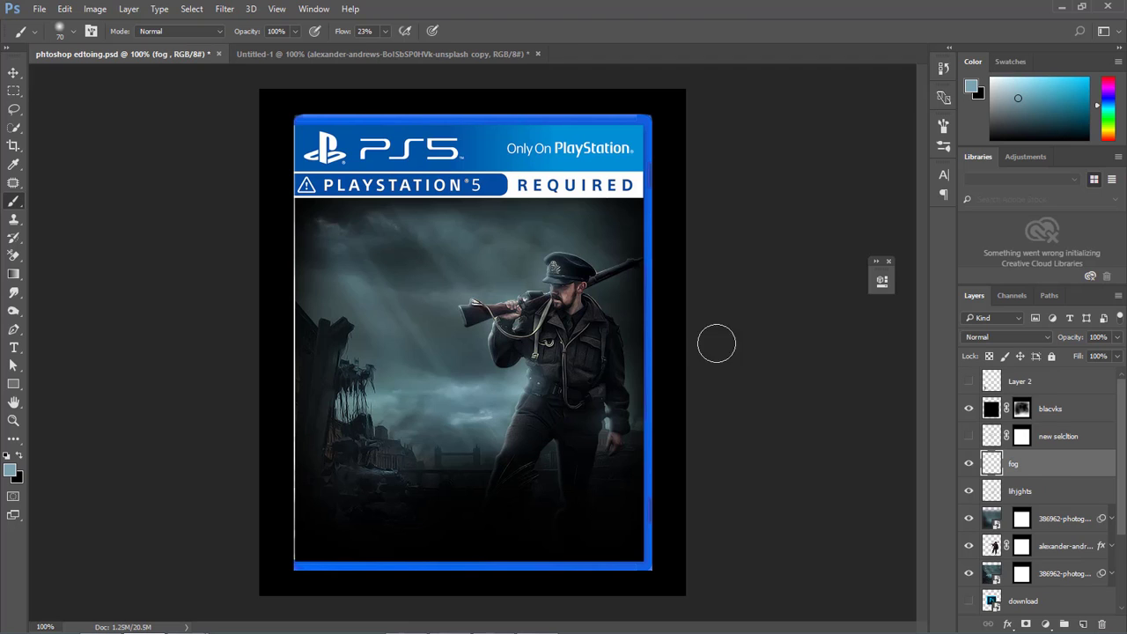
pyautogui.moveTo(343, 31); pyautogui.dragTo(341, 32)
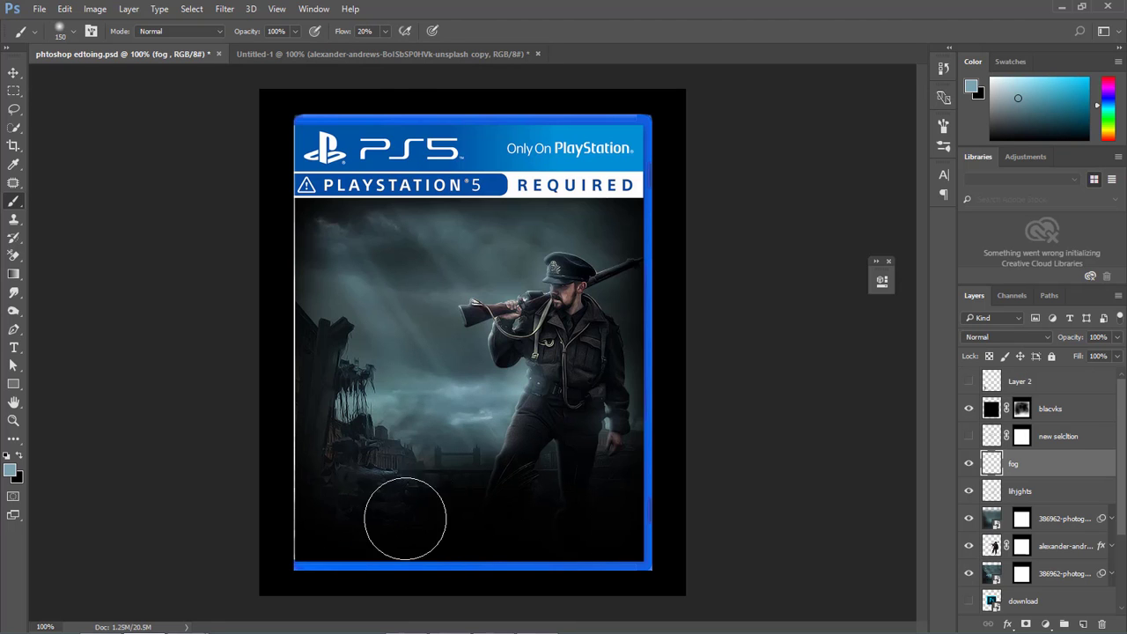
pyautogui.moveTo(405, 518)
pyautogui.mouseDown()
pyautogui.moveTo(628, 518)
pyautogui.moveTo(530, 495)
pyautogui.moveTo(357, 546)
pyautogui.moveTo(412, 509)
pyautogui.moveTo(540, 475)
pyautogui.moveTo(609, 471)
pyautogui.moveTo(331, 515)
pyautogui.moveTo(319, 496)
pyautogui.moveTo(549, 481)
pyautogui.moveTo(618, 489)
pyautogui.moveTo(509, 537)
pyautogui.moveTo(433, 537)
pyautogui.moveTo(569, 481)
pyautogui.moveTo(600, 463)
pyautogui.mouseUp()
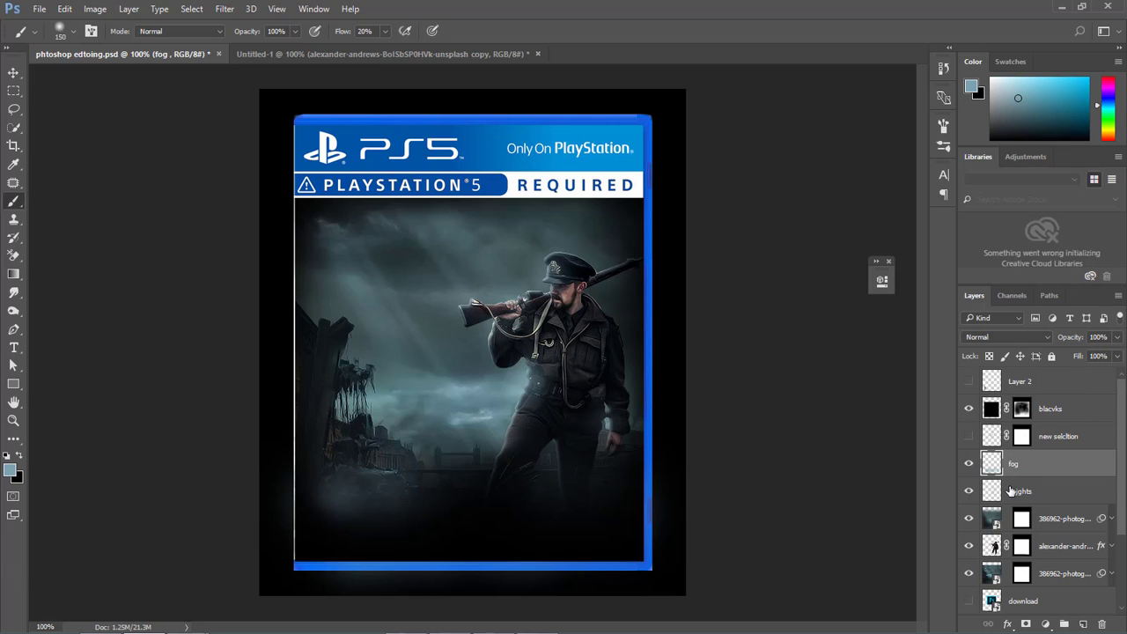
# Move the zombie hand layer with the checkered background directly above the lower city photo and hide it.
pyautogui.scroll(-4, 1013, 498)
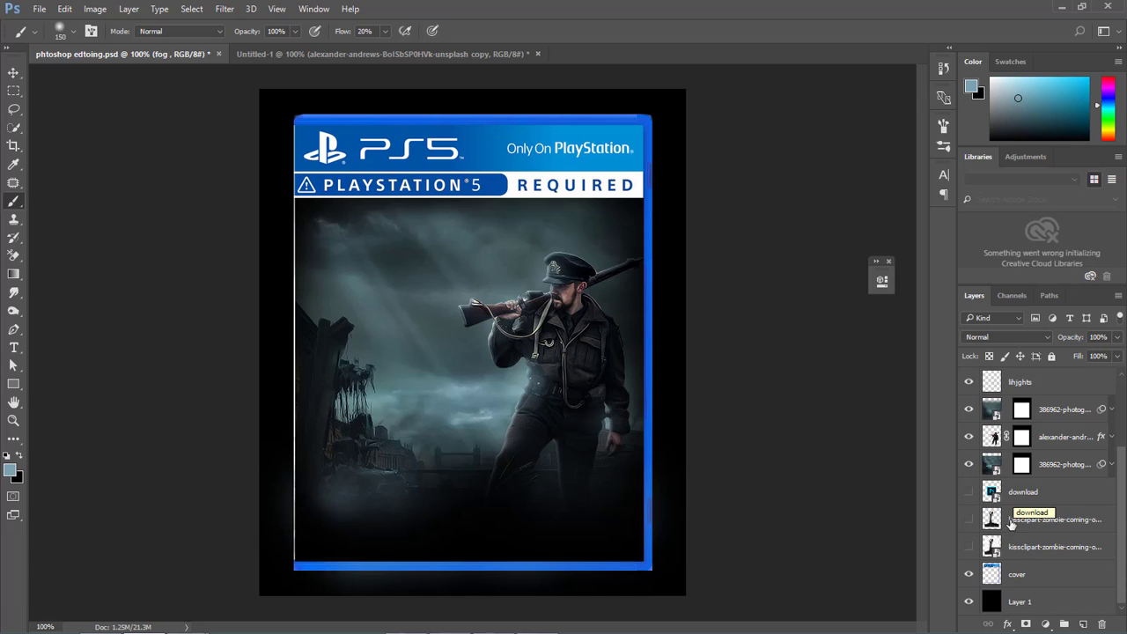
pyautogui.click(969, 548)
pyautogui.click(969, 547)
pyautogui.click(1006, 548)
pyautogui.click(969, 548)
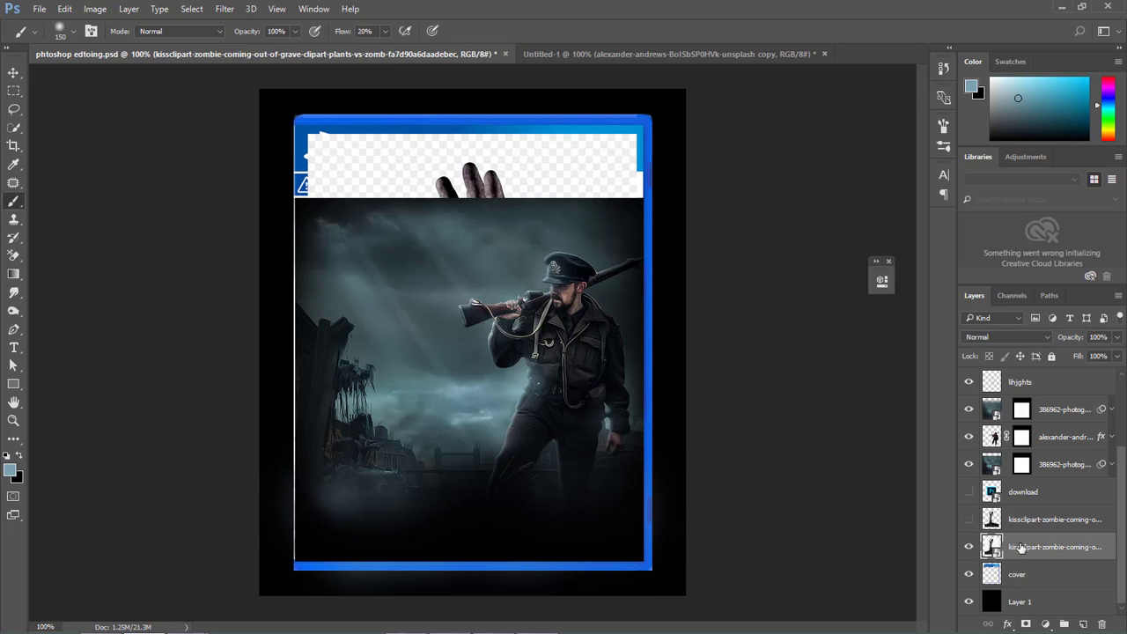
pyautogui.moveTo(1022, 548); pyautogui.dragTo(1030, 460)
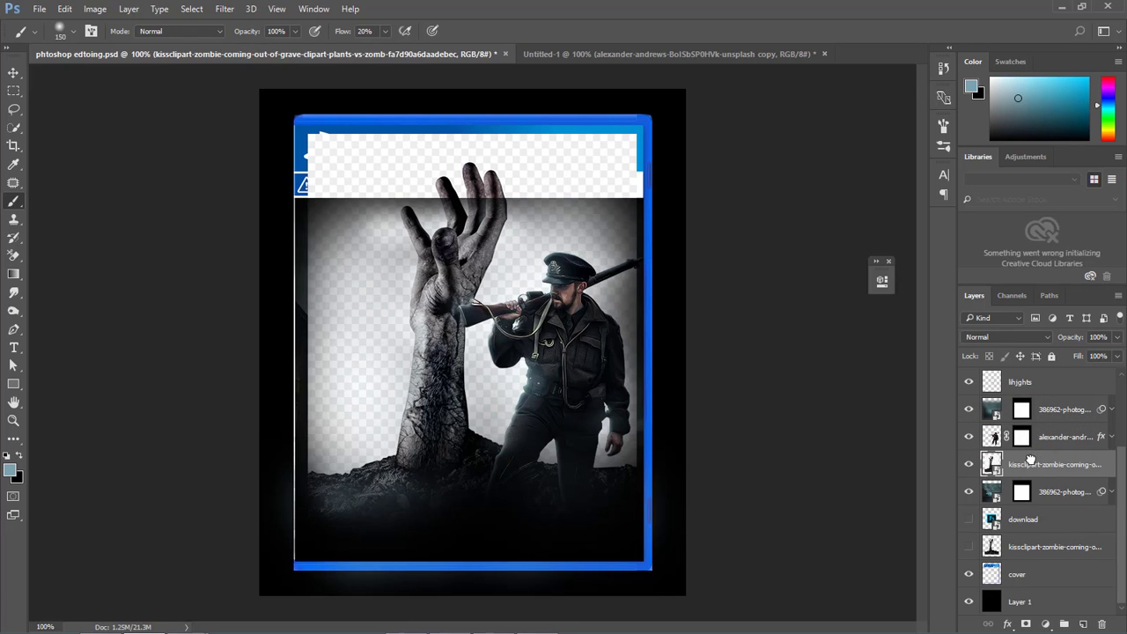
pyautogui.click(968, 465)
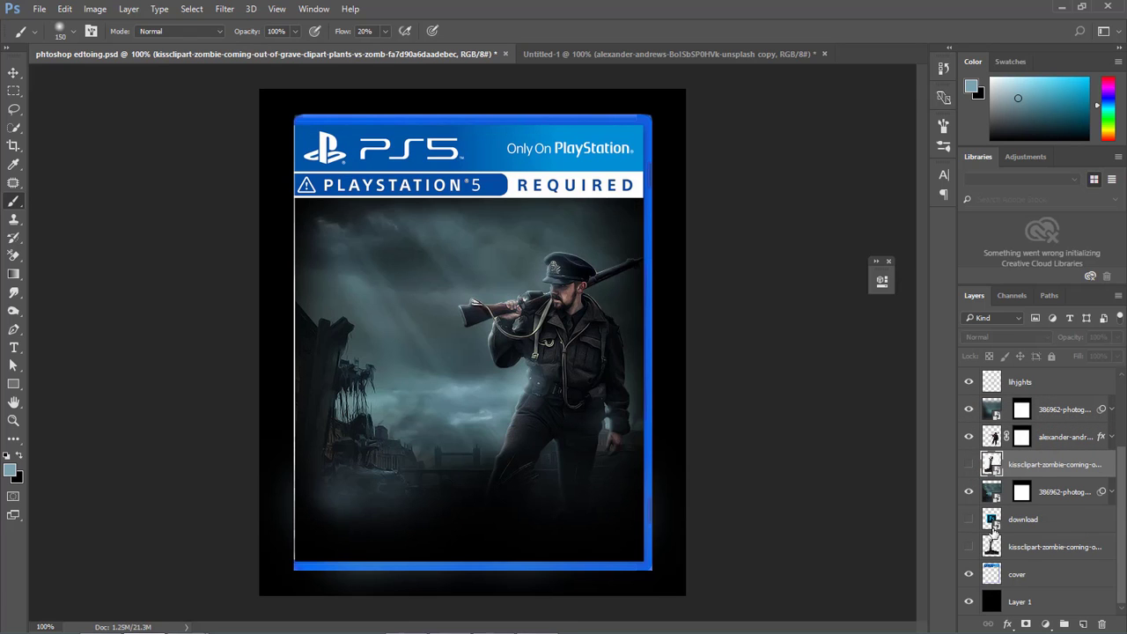
# Show the cut-out zombie hand directly beneath the soldier layer and scale it to about 35% on the ground by the ruins.
pyautogui.click(968, 547)
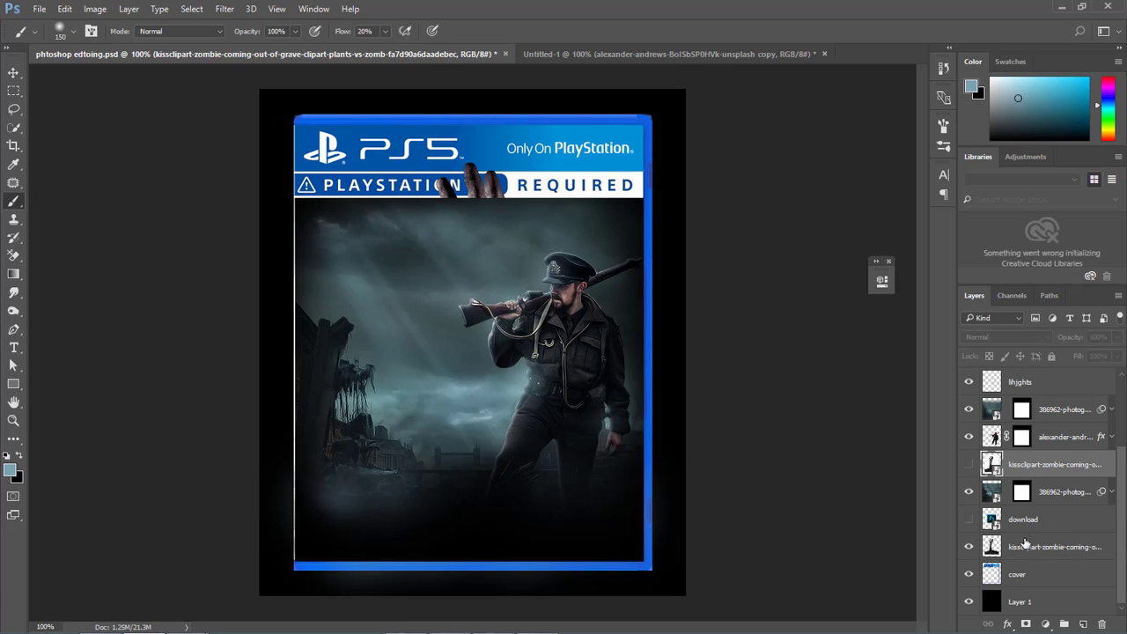
pyautogui.moveTo(1024, 544); pyautogui.dragTo(1021, 451)
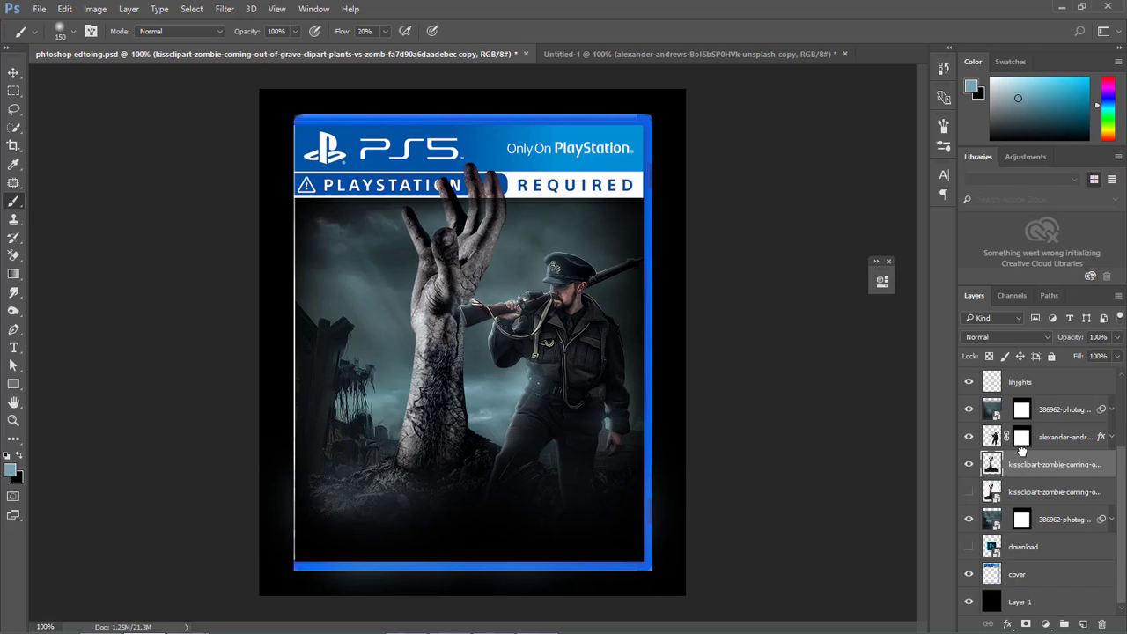
pyautogui.hotkey('ctrl', 't')
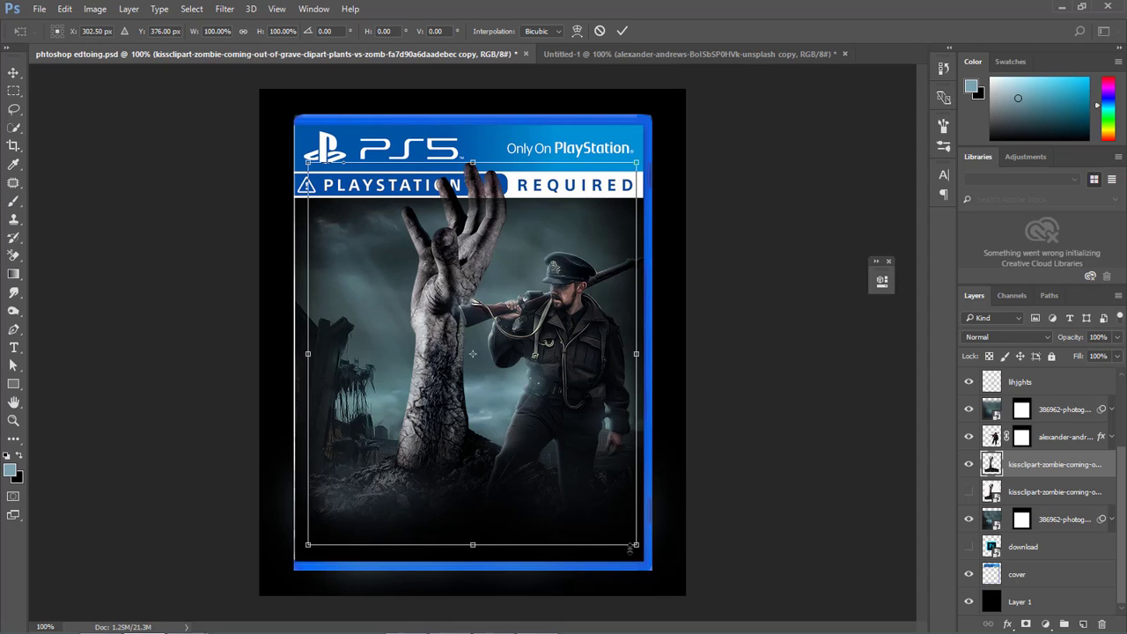
pyautogui.moveTo(635, 547); pyautogui.dragTo(536, 476)
pyautogui.moveTo(500, 400); pyautogui.dragTo(439, 483)
pyautogui.press('Return')
pyautogui.moveTo(490, 523); pyautogui.dragTo(399, 514)
pyautogui.press('b')
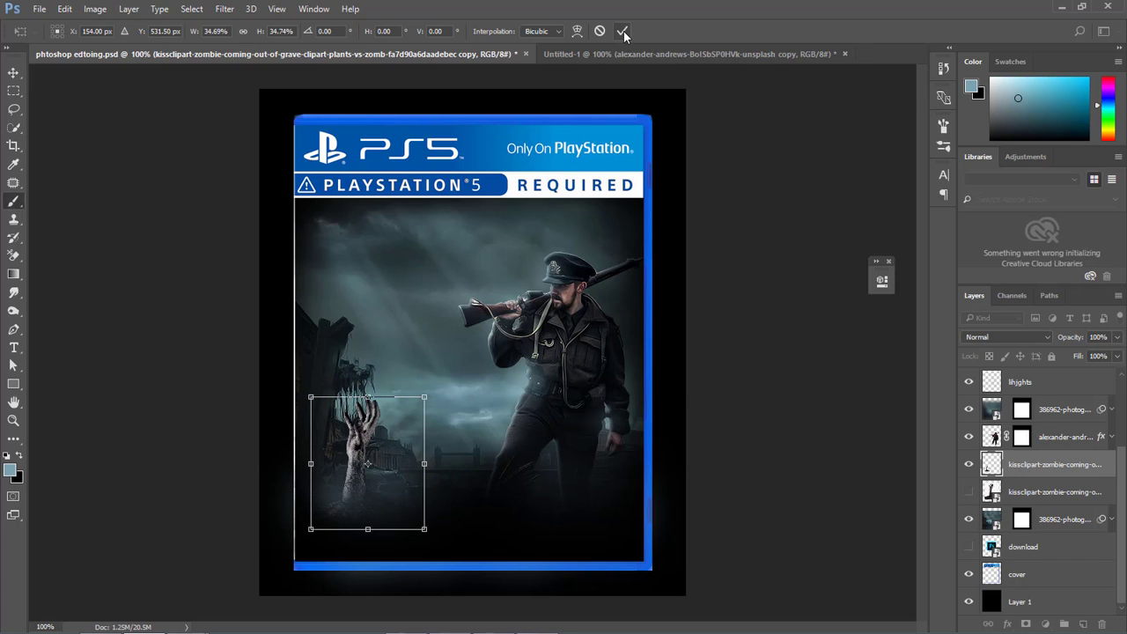
pyautogui.click(622, 31)
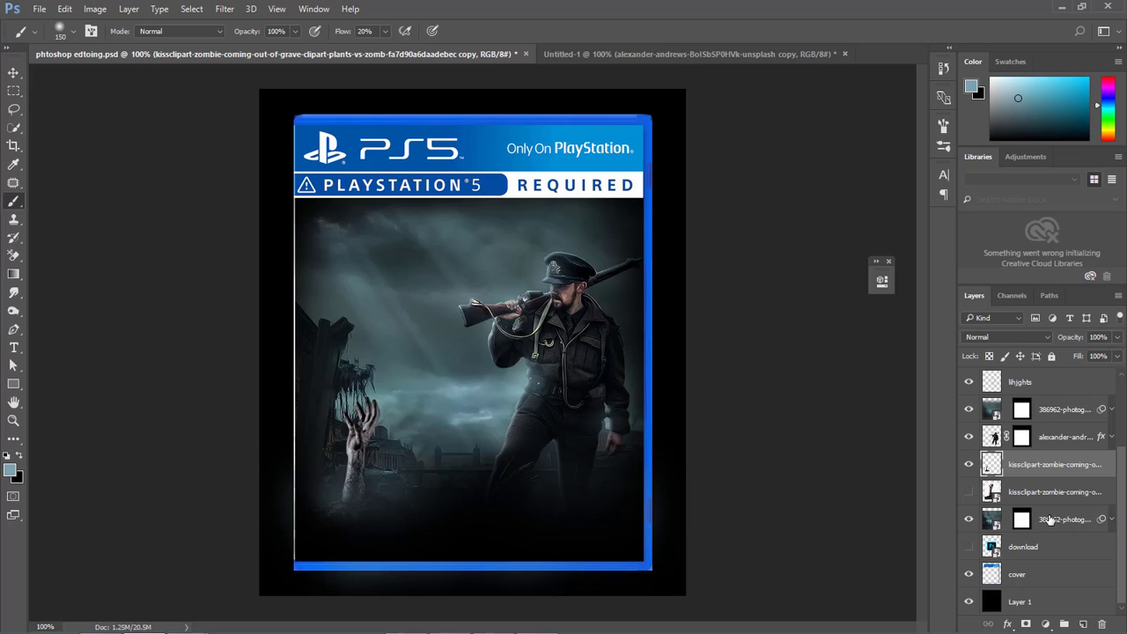
# Duplicate the zombie hand, place the copy between the first hand and the soldier, rotated about 11° and scaled to about 75%.
pyautogui.hotkey('ctrl', 'j')
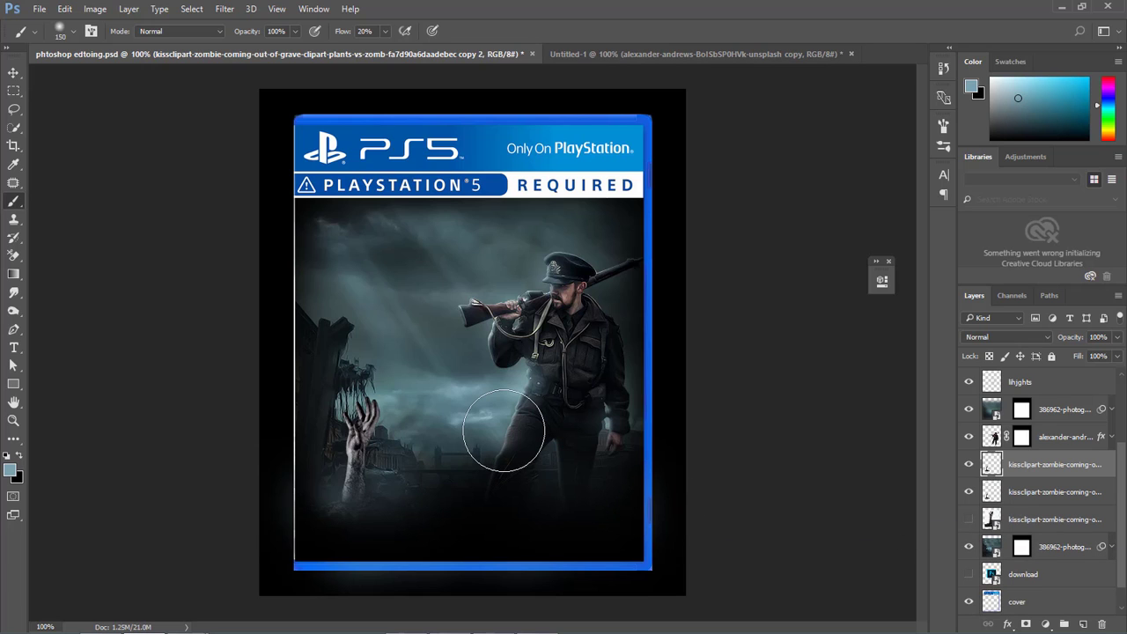
pyautogui.hotkey('ctrl', 't')
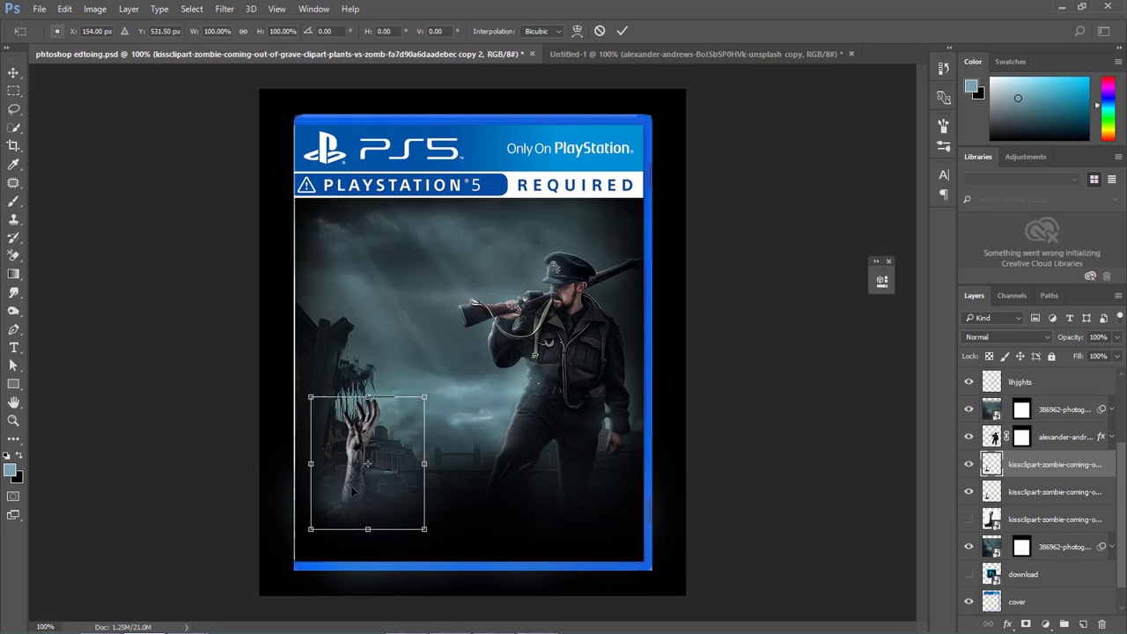
pyautogui.moveTo(363, 496); pyautogui.dragTo(384, 500)
pyautogui.moveTo(458, 498)
pyautogui.mouseDown()
pyautogui.moveTo(451, 513)
pyautogui.moveTo(447, 504)
pyautogui.moveTo(456, 507)
pyautogui.mouseUp()
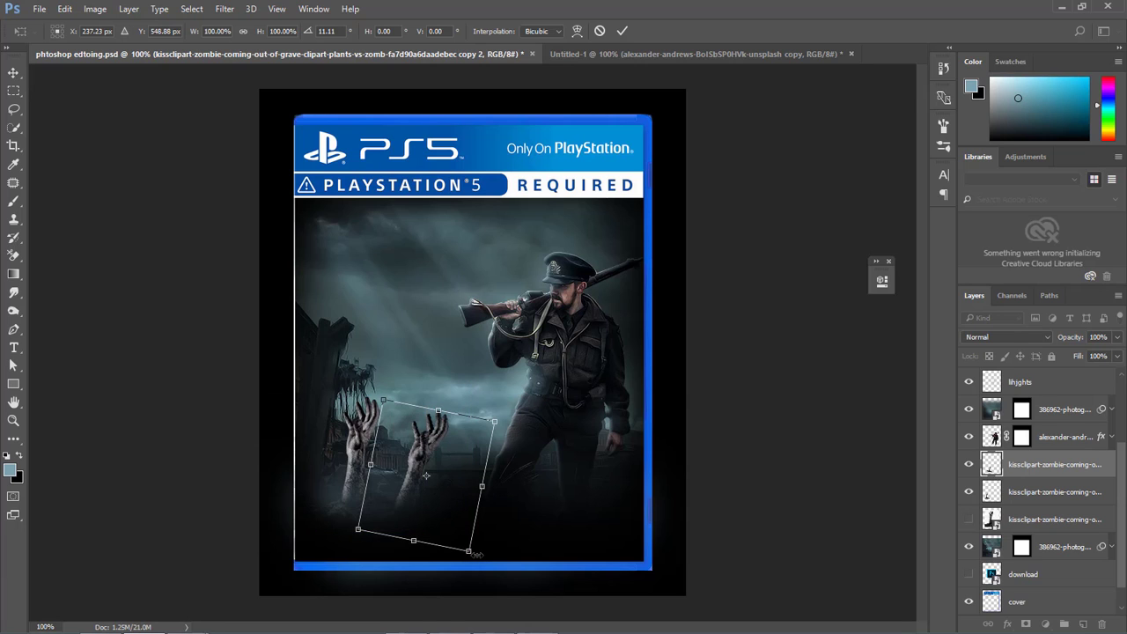
pyautogui.moveTo(469, 551)
pyautogui.mouseDown()
pyautogui.moveTo(441, 504)
pyautogui.moveTo(445, 517)
pyautogui.mouseUp()
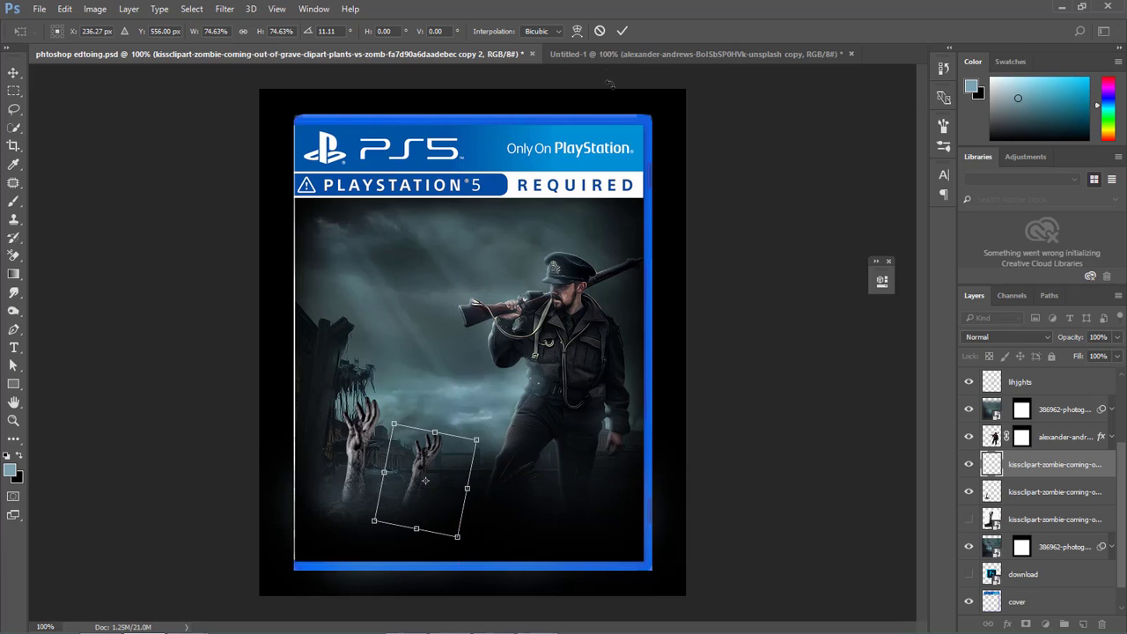
pyautogui.click(617, 33)
pyautogui.press('b')
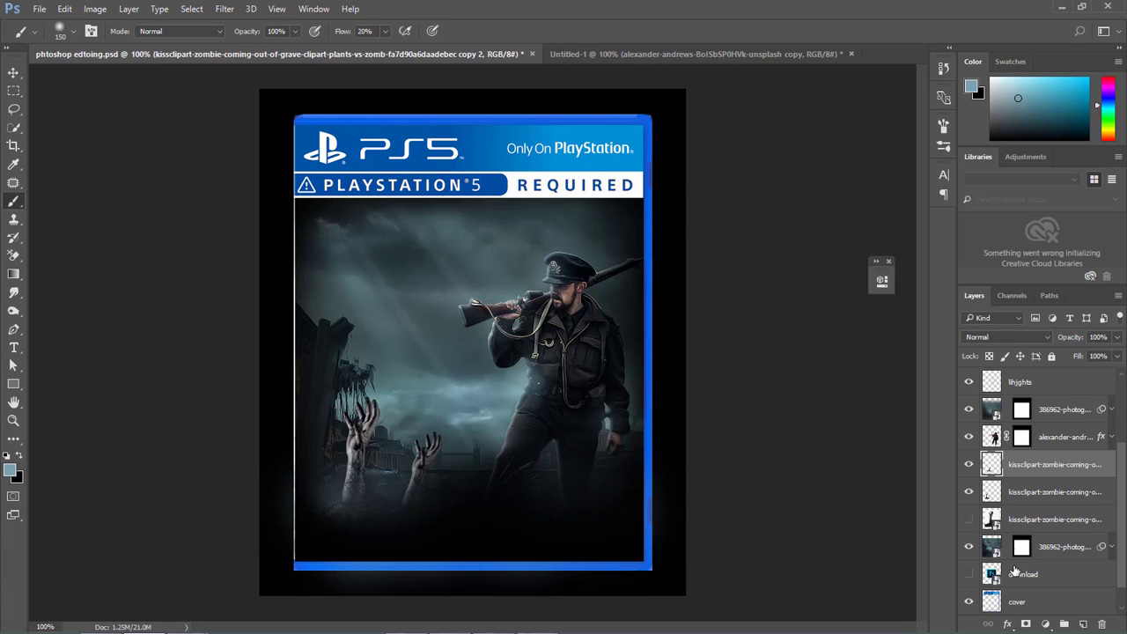
# Apply a Bevel & Emboss effect to the smaller hand copy, trying Drop Shadow but leaving it off.
pyautogui.click(1007, 624)
pyautogui.click(1004, 458)
pyautogui.click(479, 222)
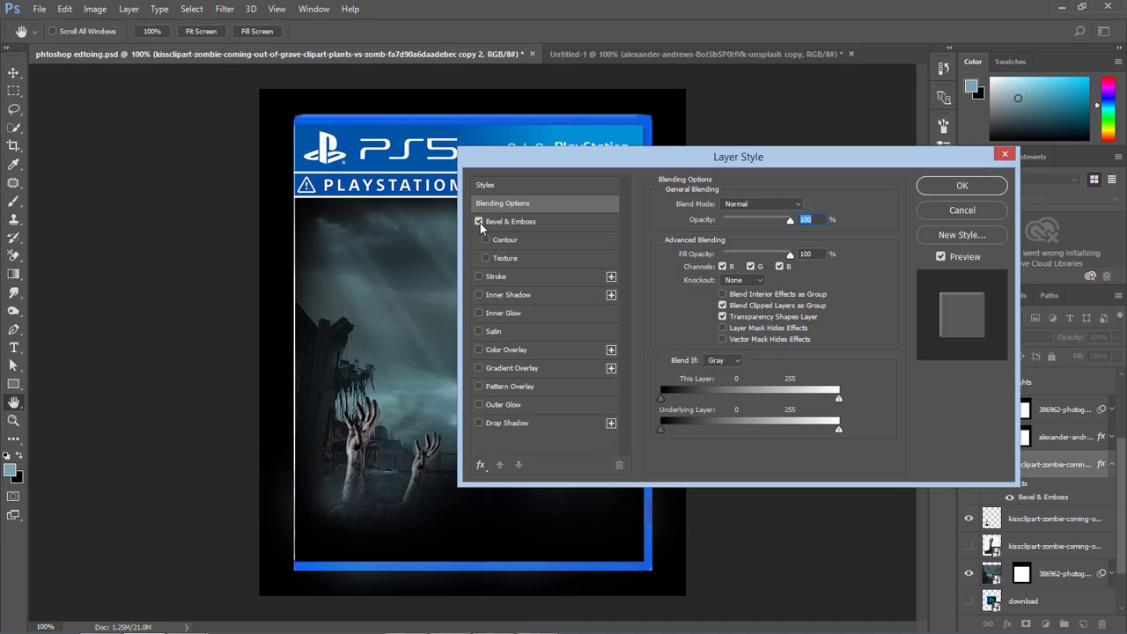
pyautogui.click(515, 223)
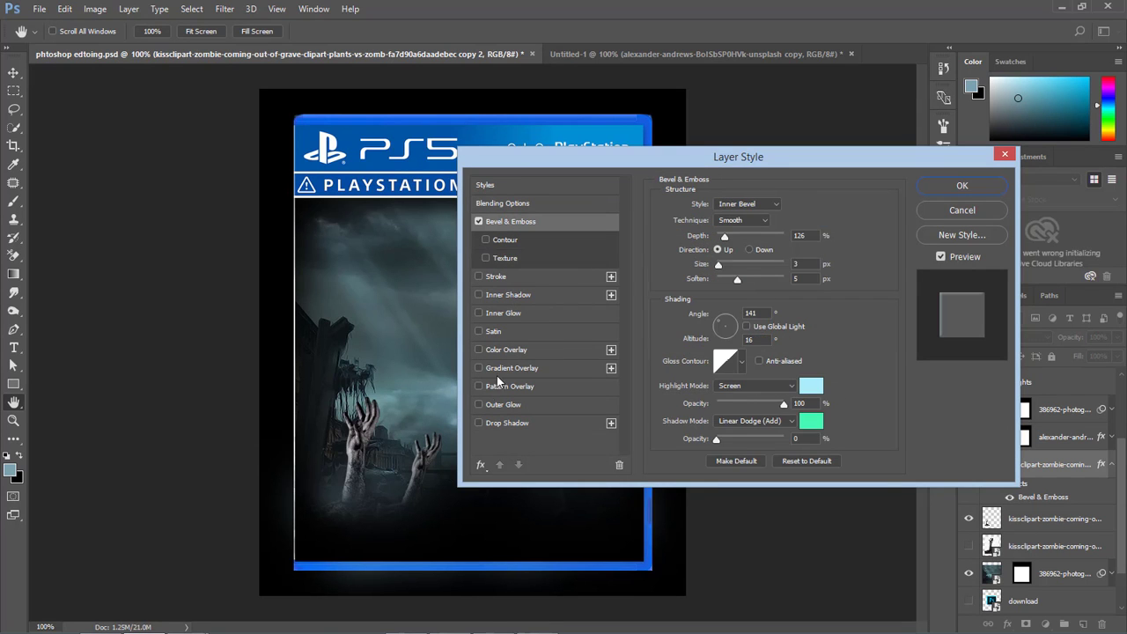
pyautogui.click(478, 423)
pyautogui.click(478, 424)
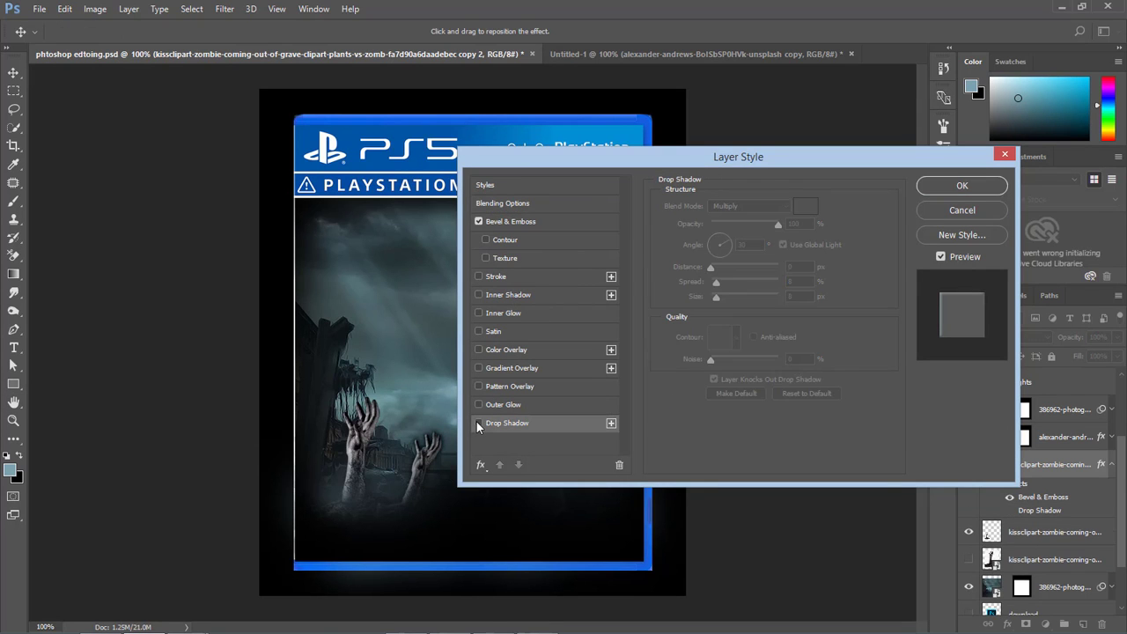
pyautogui.click(932, 189)
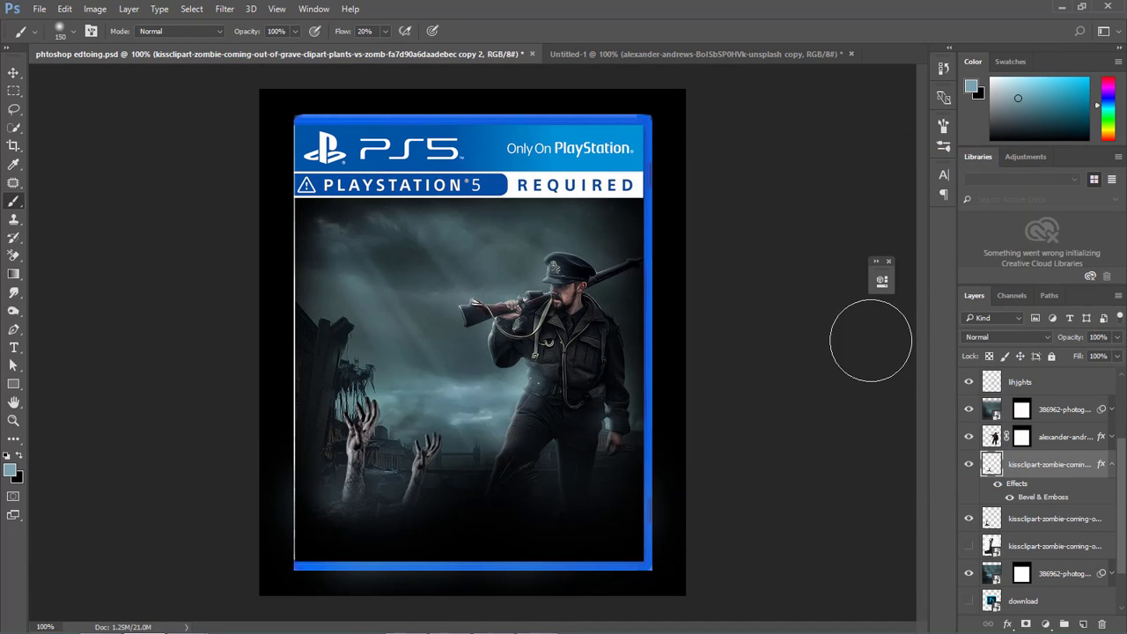
# Show Layer 2 with the ESRB rating badge.
pyautogui.scroll(3, 1004, 412)
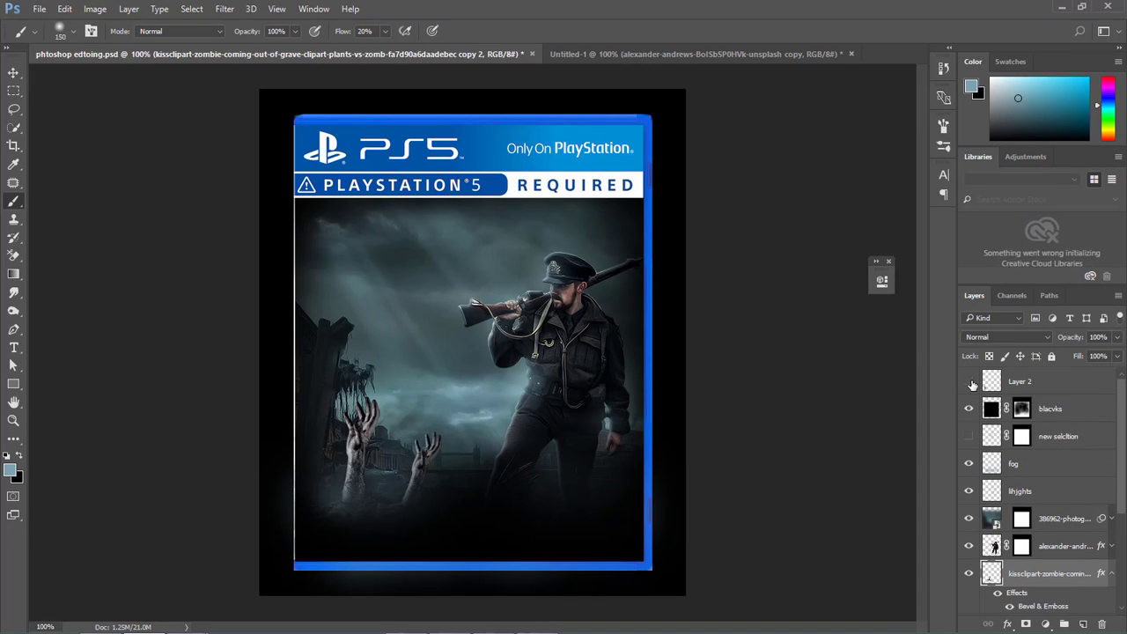
pyautogui.click(969, 382)
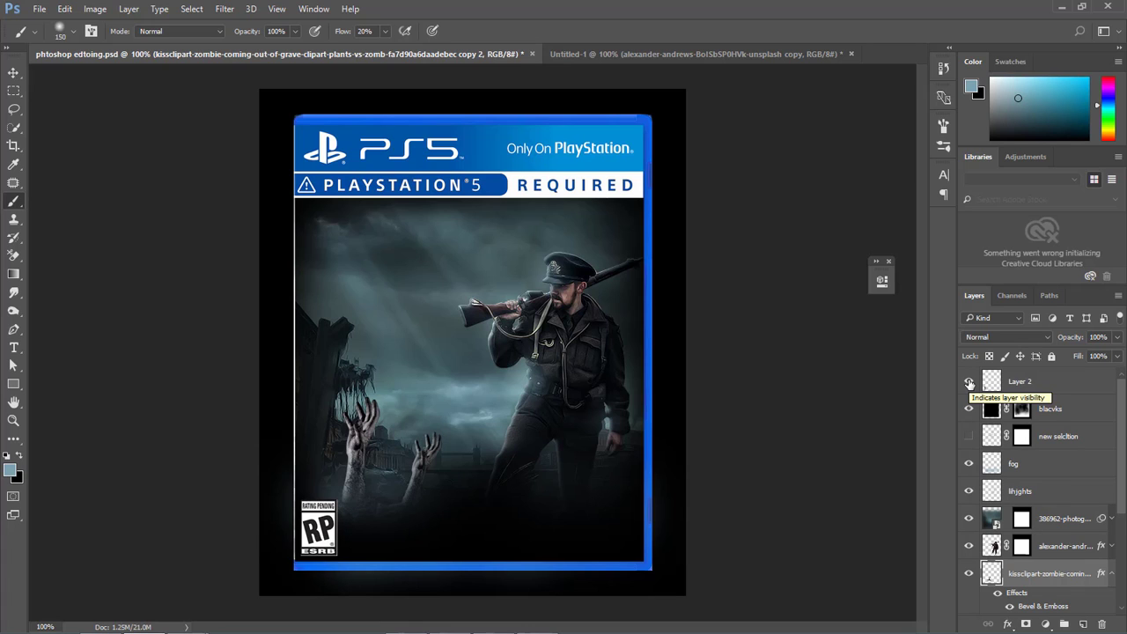
# Place the smoke_PNG55243 image from the rididm folder into the cover, over the zombie hands and behind the soldier.
pyautogui.moveTo(229, 630)
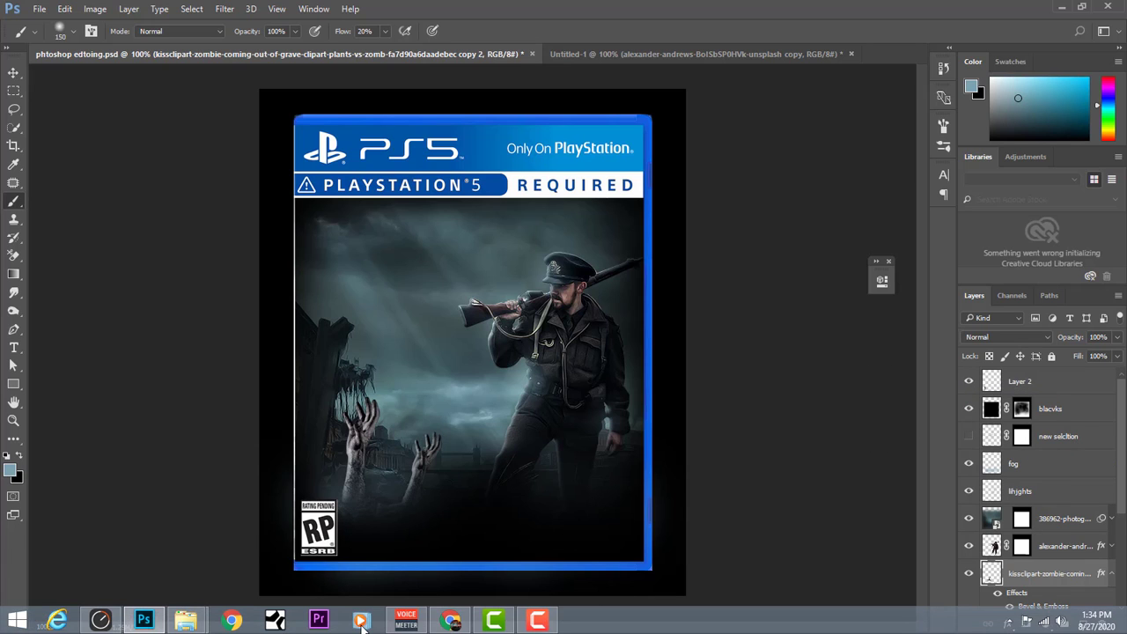
pyautogui.moveTo(185, 622)
pyautogui.click(115, 542)
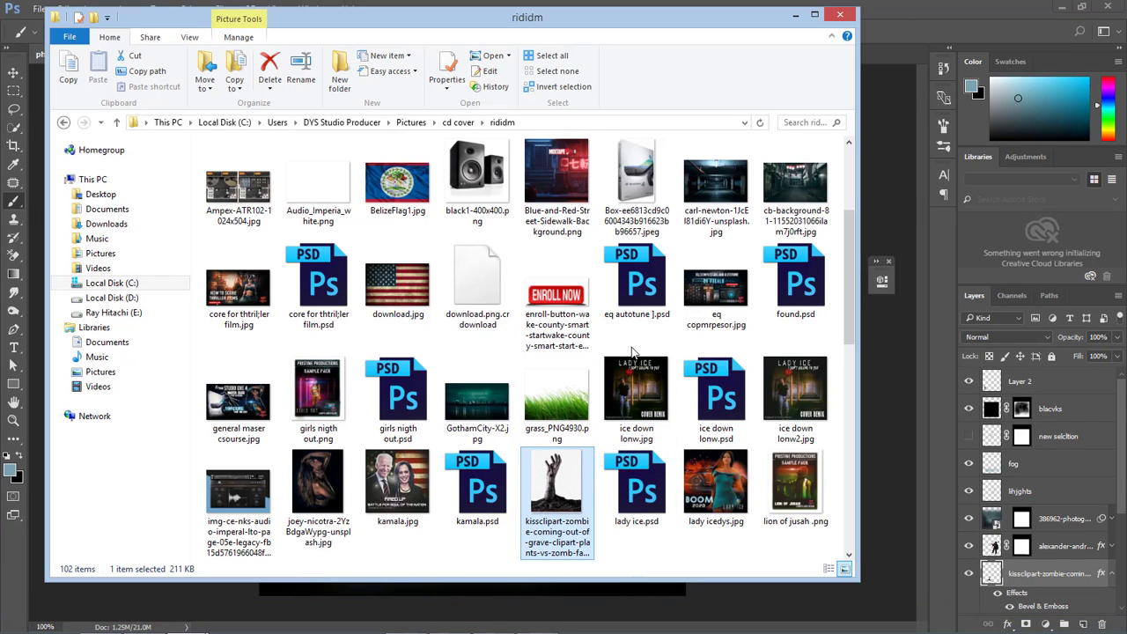
pyautogui.scroll(-6, 673, 346)
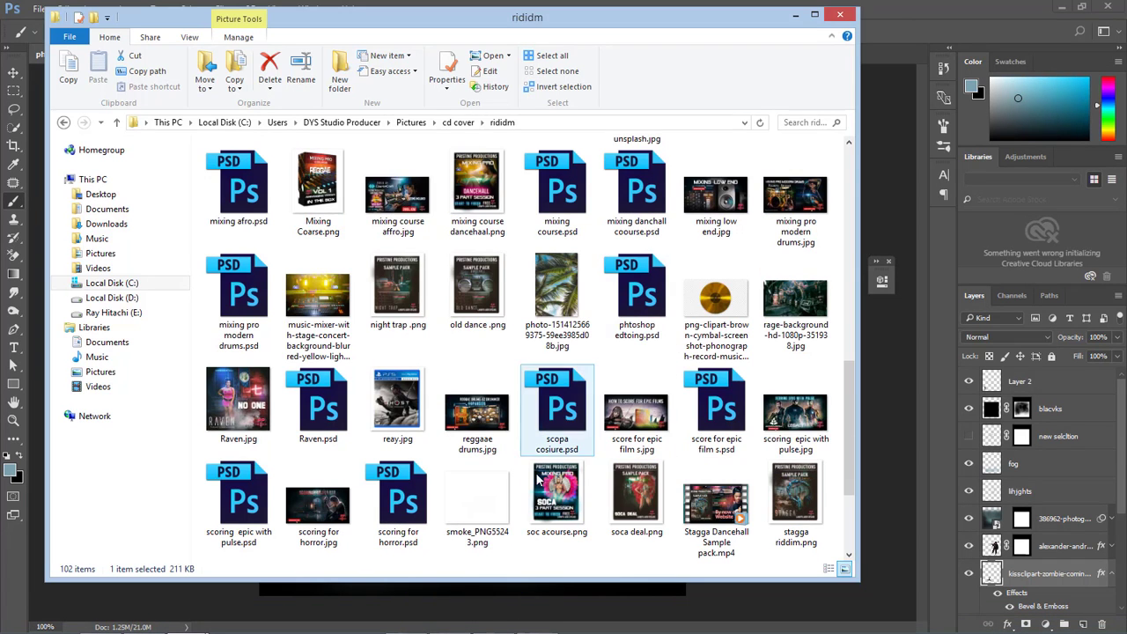
pyautogui.click(478, 504)
pyautogui.moveTo(492, 616); pyautogui.dragTo(484, 521)
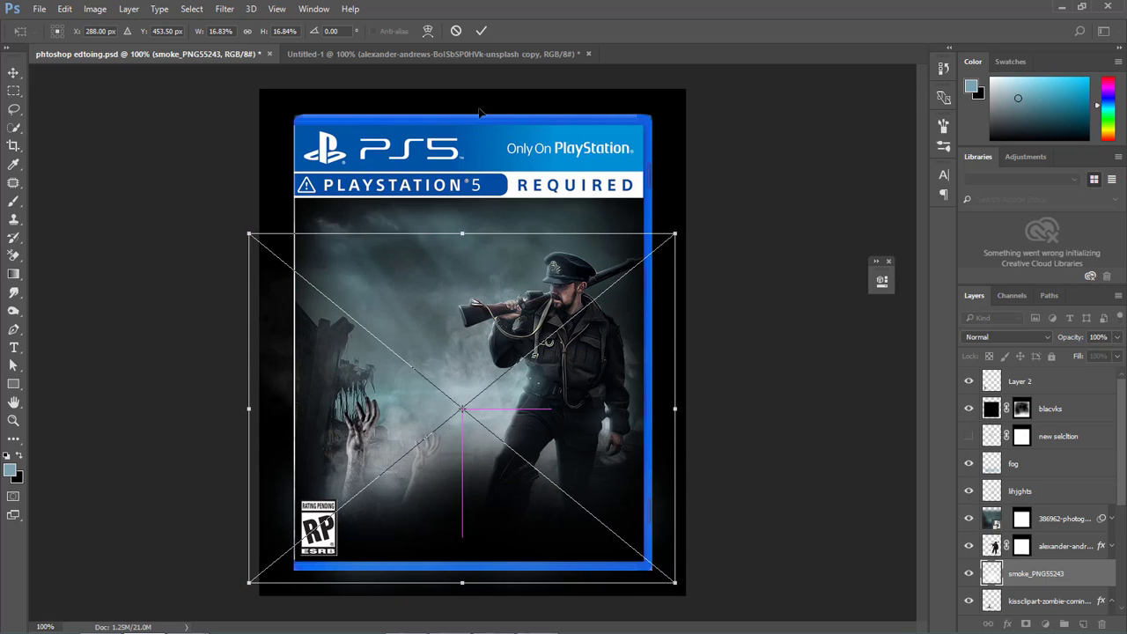
pyautogui.click(479, 32)
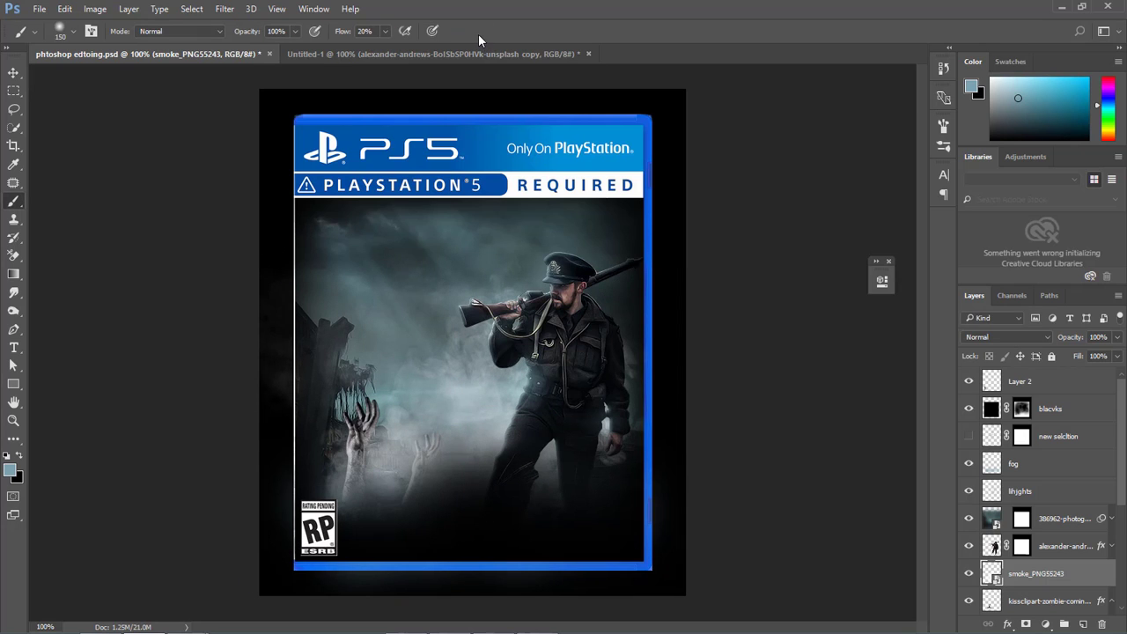
# Compare the scene with and without the smoke, and duplicate the smoke layer to thicken it.
pyautogui.click(972, 574)
pyautogui.click(972, 574)
pyautogui.hotkey('ctrl', 'j')
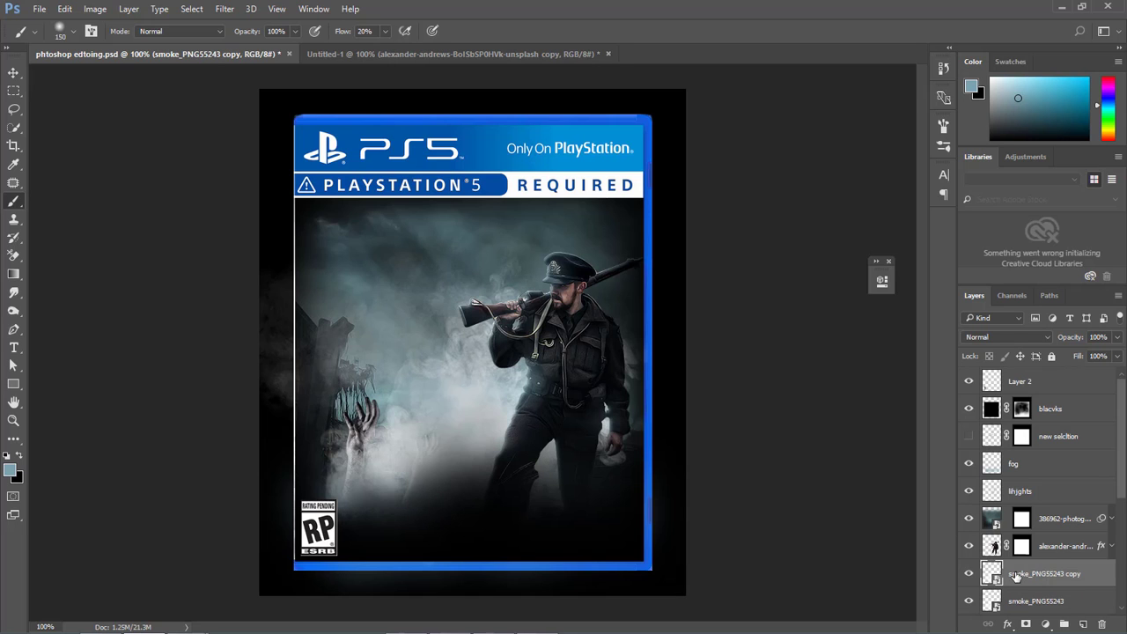
# Move the smoke copy above the soldier layer and shift it down and rightward over the soldier's lower body.
pyautogui.moveTo(1004, 565); pyautogui.dragTo(1010, 539)
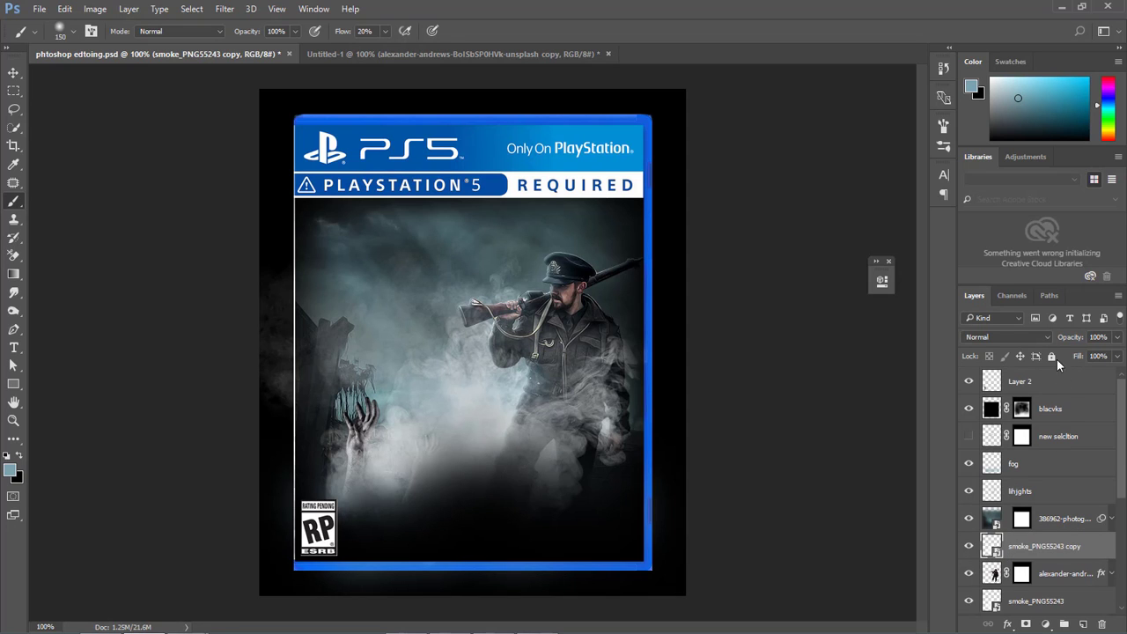
pyautogui.click(1118, 355)
pyautogui.moveTo(1115, 373); pyautogui.dragTo(1090, 379)
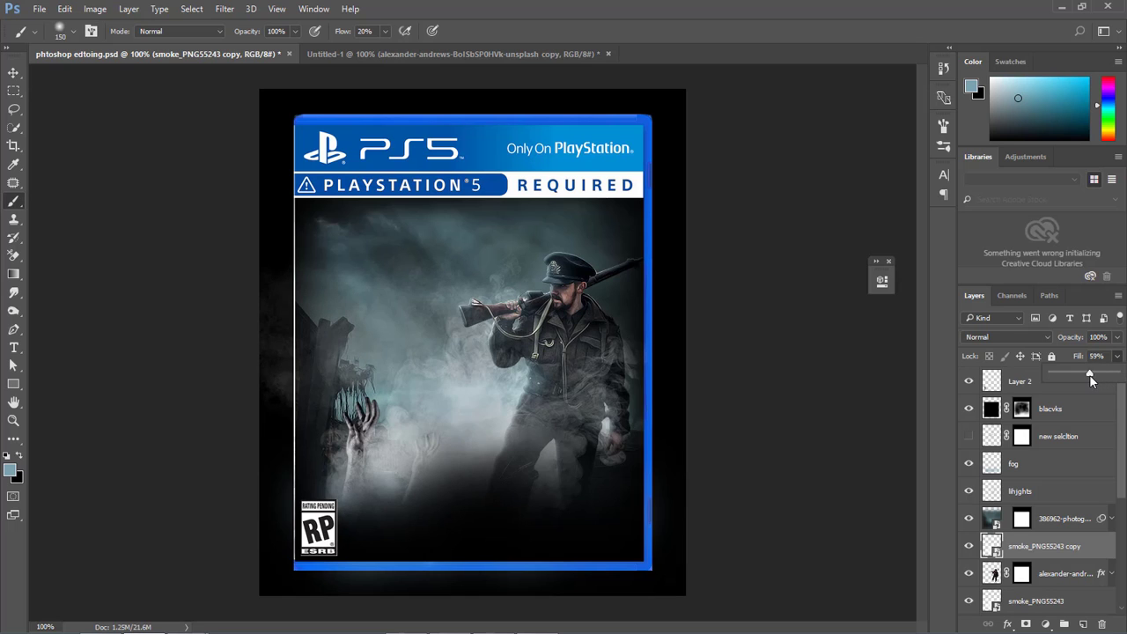
pyautogui.click(1020, 550)
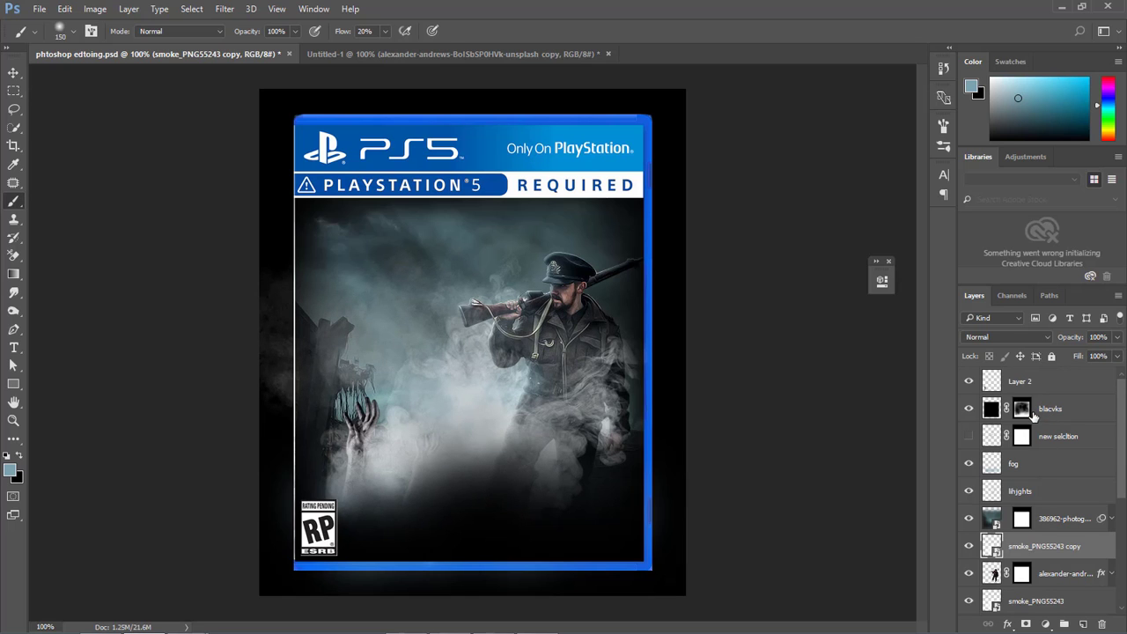
pyautogui.hotkey('ctrl', 't')
pyautogui.moveTo(592, 386); pyautogui.dragTo(706, 443)
pyautogui.click(484, 31)
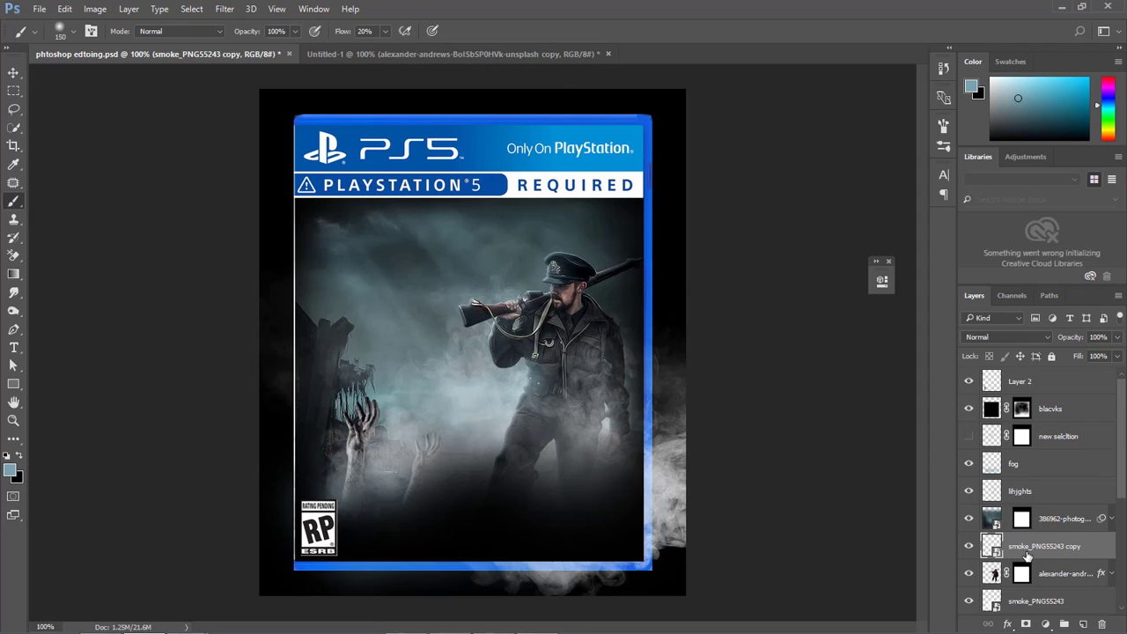
# Mask the smoke copy with a selection loaded from the "new selcltion" layer's mask, clipping it to the cover area.
pyautogui.scroll(-2, 1032, 563)
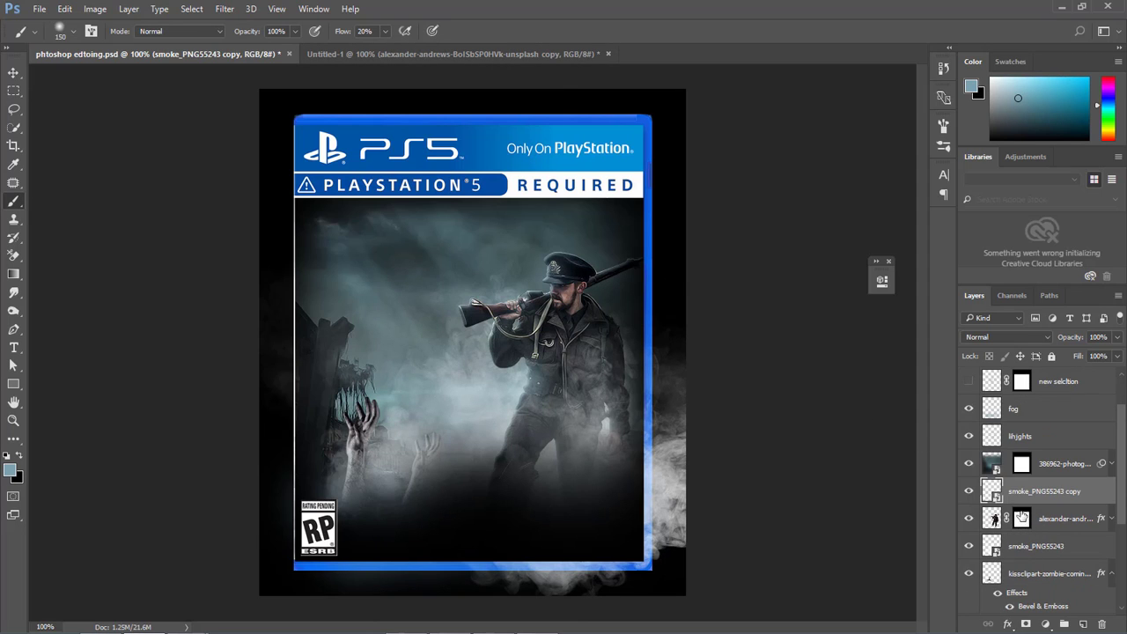
pyautogui.scroll(1, 1018, 507)
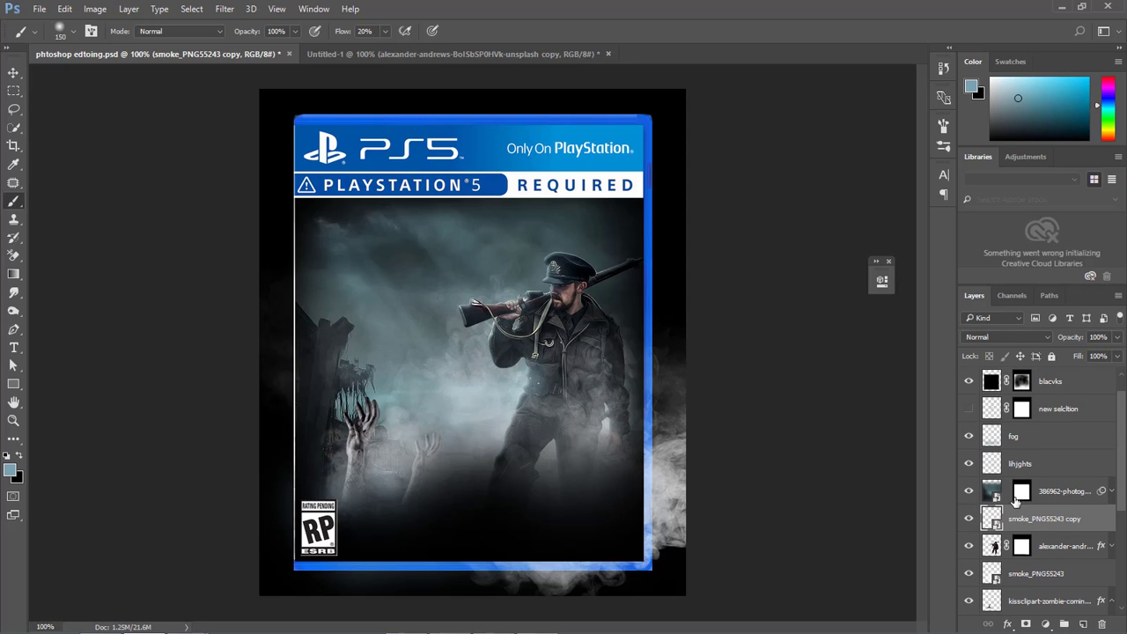
pyautogui.keyDown('ctrl'); pyautogui.click(1022, 410); pyautogui.keyUp('ctrl')
pyautogui.click(1026, 625)
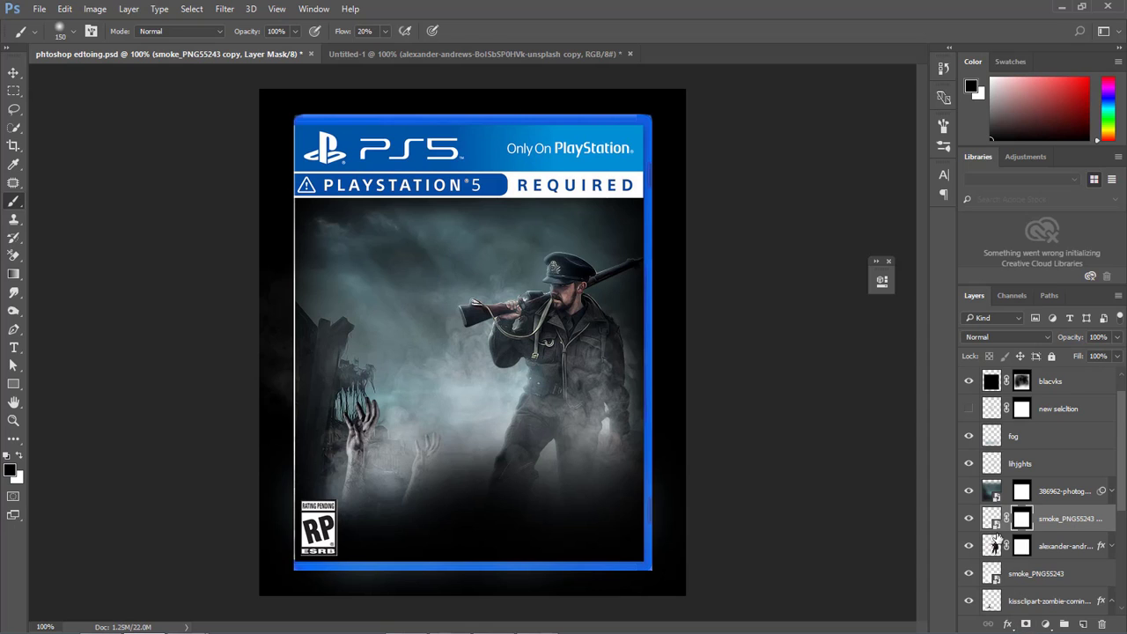
# Compare the scene with and without the original smoke, city background, black Layer 1 and zombie hand layers.
pyautogui.click(970, 574)
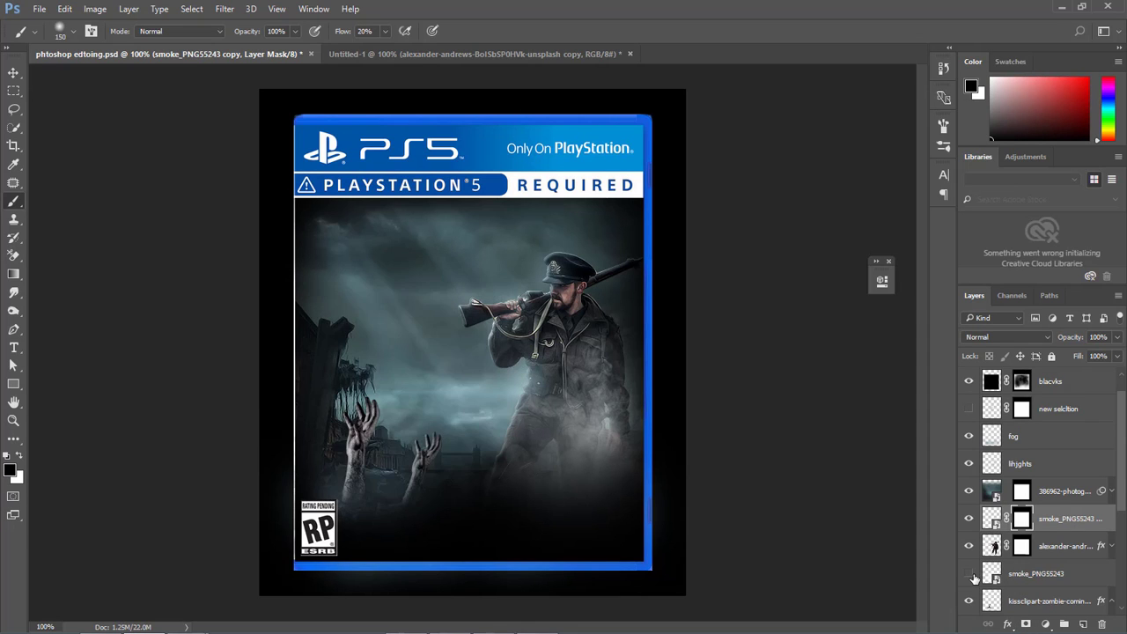
pyautogui.click(971, 574)
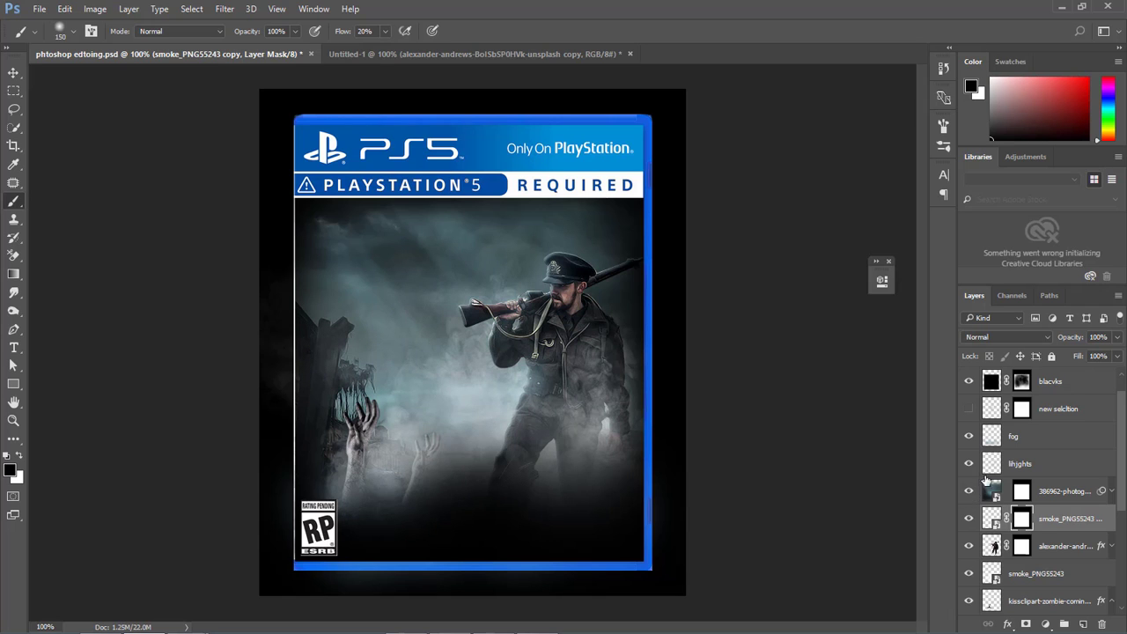
pyautogui.scroll(-4, 986, 480)
pyautogui.click(969, 603)
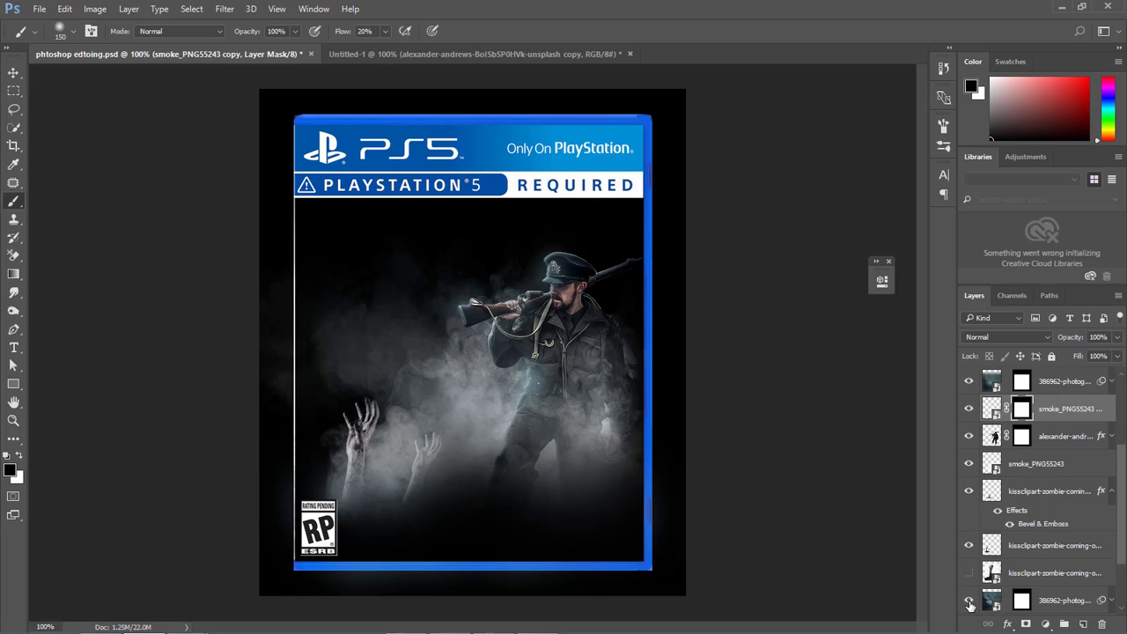
pyautogui.click(970, 602)
pyautogui.scroll(-3, 986, 564)
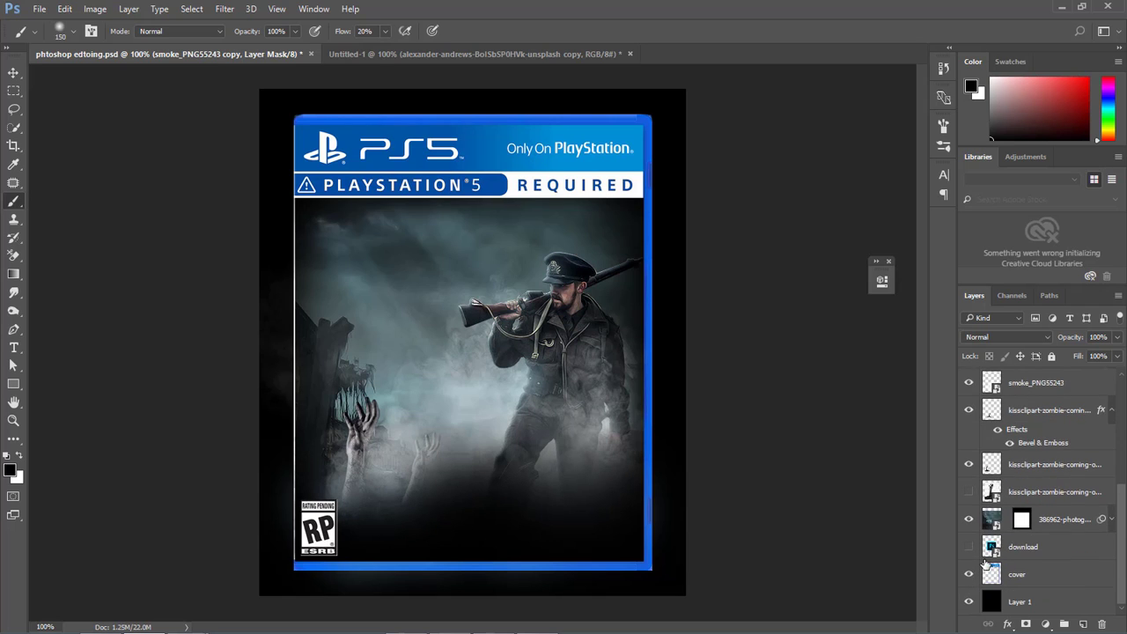
pyautogui.click(970, 603)
pyautogui.click(970, 602)
pyautogui.scroll(2, 971, 505)
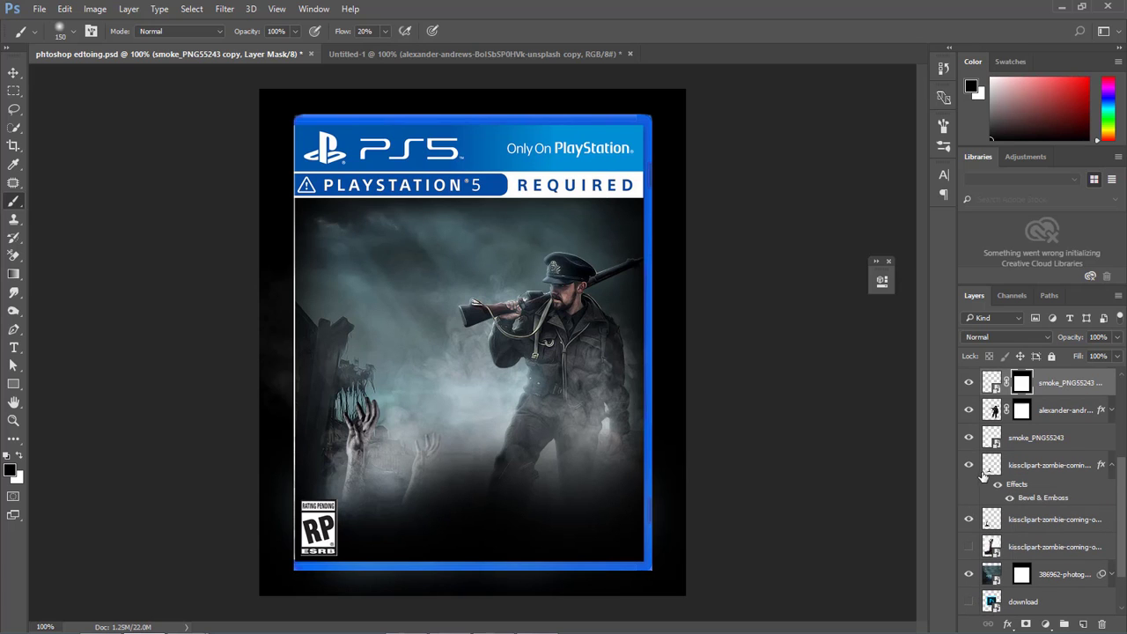
pyautogui.click(970, 466)
pyautogui.click(969, 466)
pyautogui.click(968, 438)
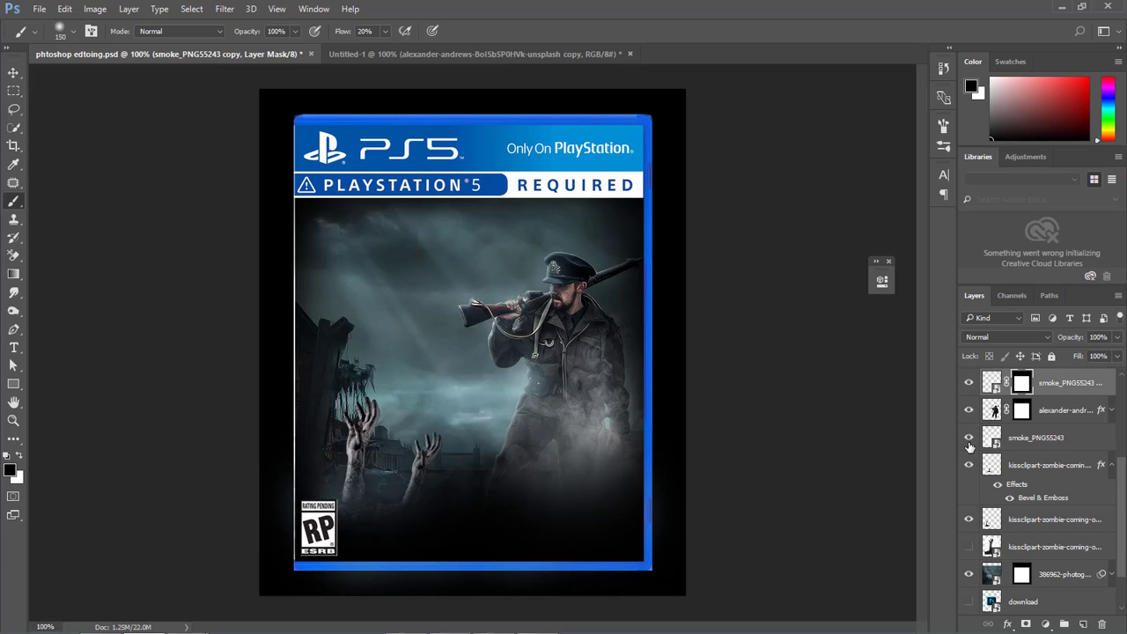
pyautogui.scroll(3, 970, 436)
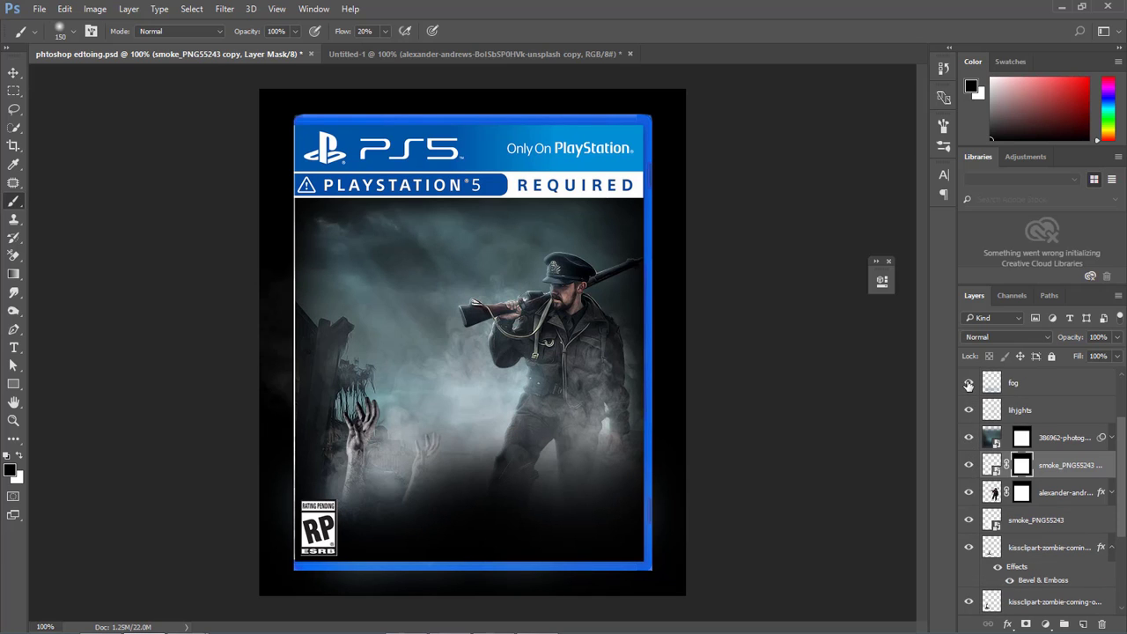
# Check the fog layer's effect and mask it with a selection loaded from the smoke copy's mask.
pyautogui.click(969, 384)
pyautogui.click(969, 384)
pyautogui.click(1021, 384)
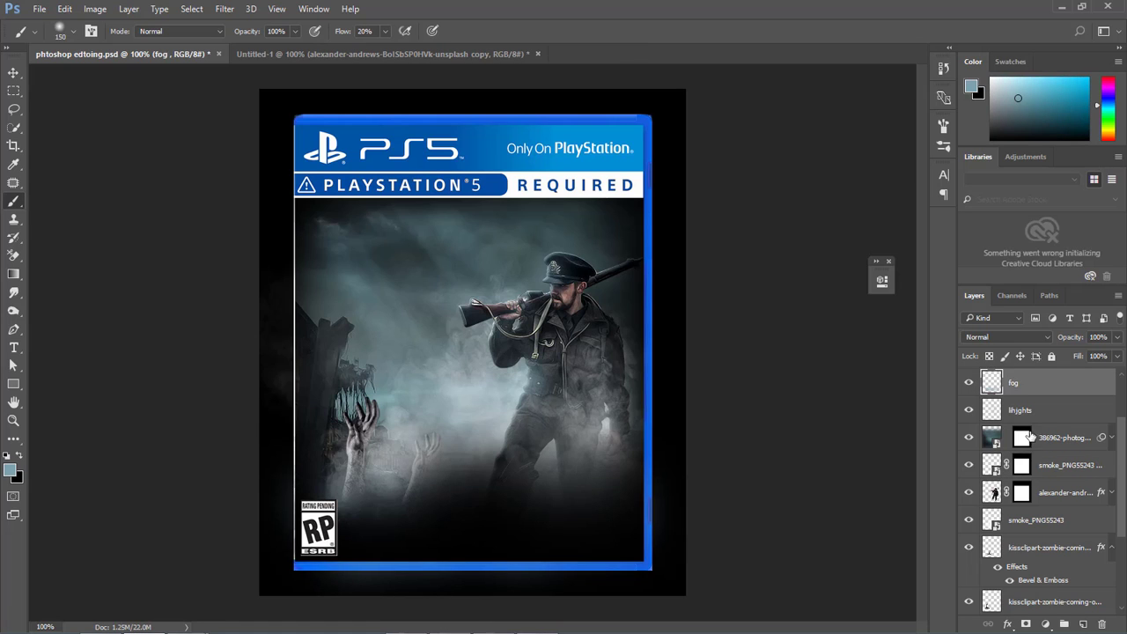
pyautogui.keyDown('ctrl'); pyautogui.click(1022, 467); pyautogui.keyUp('ctrl')
pyautogui.click(1026, 623)
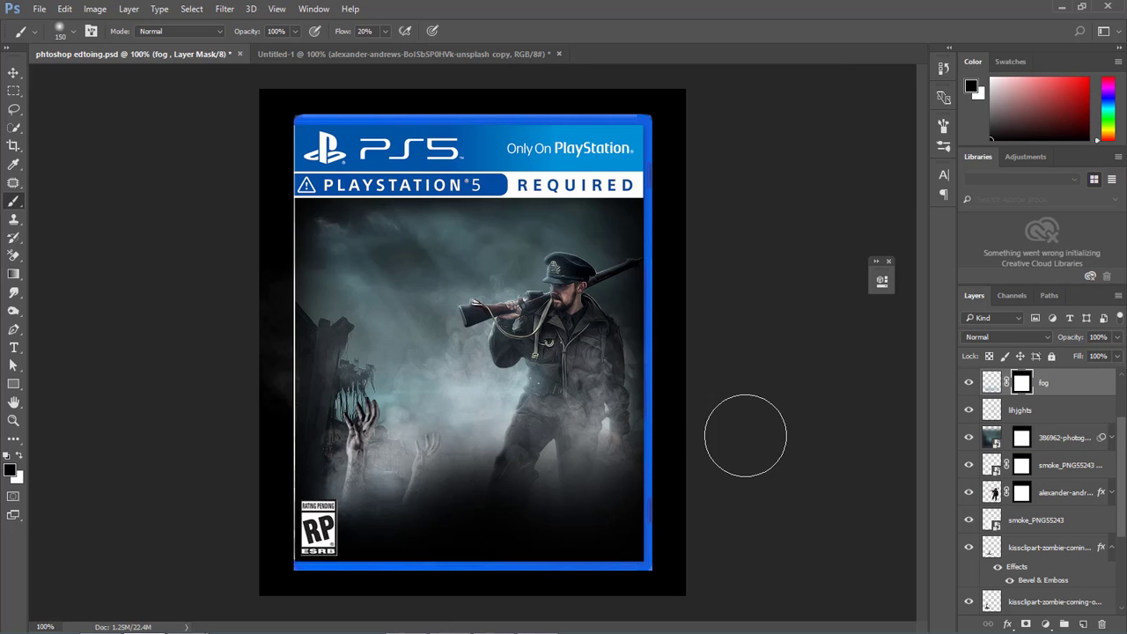
# Show the download layer with the Ps logo and move it between the lihjghts and upper 386962 photo layers.
pyautogui.scroll(2, 992, 469)
pyautogui.scroll(-5, 992, 468)
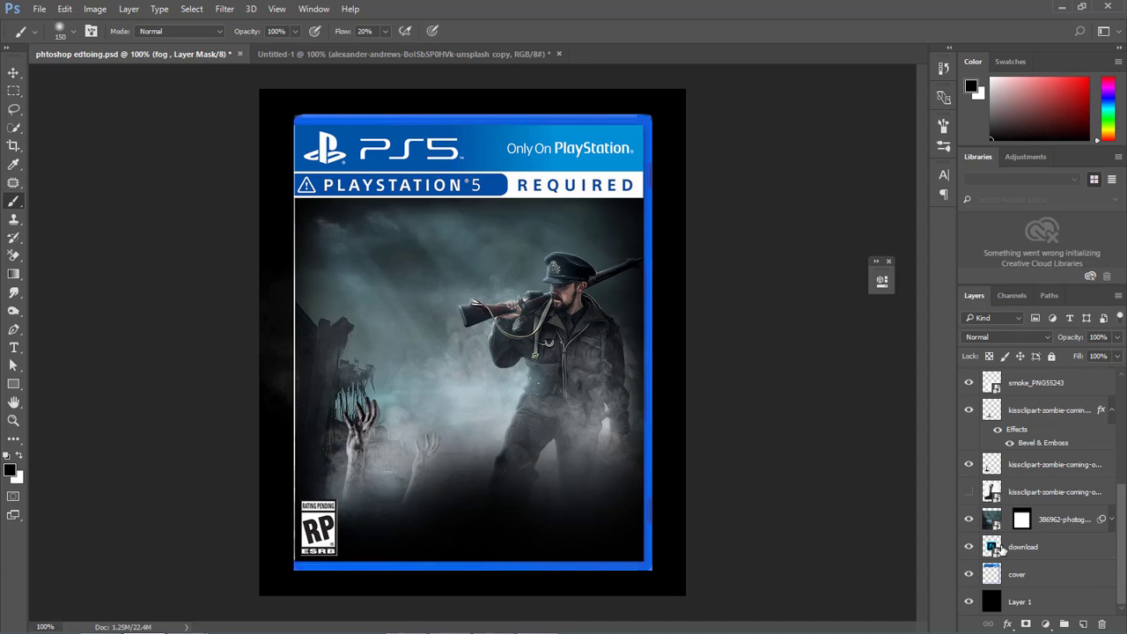
pyautogui.moveTo(995, 549); pyautogui.dragTo(1030, 438)
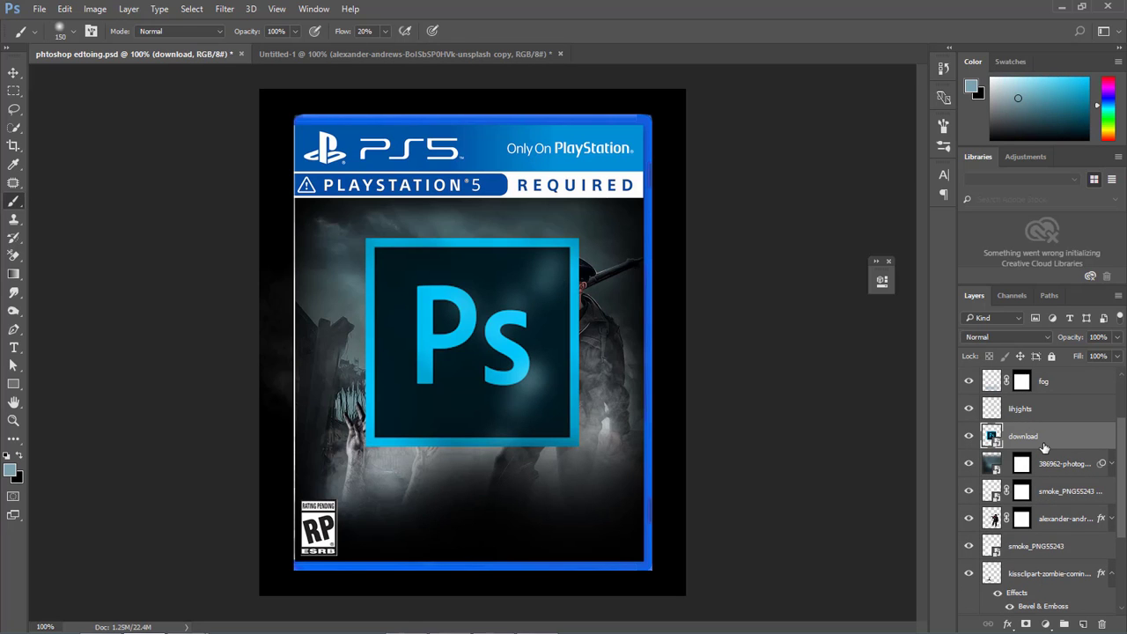
# Scale the Ps logo to about 20% and place it directly above the ESRB rating badge.
pyautogui.hotkey('ctrl', 't')
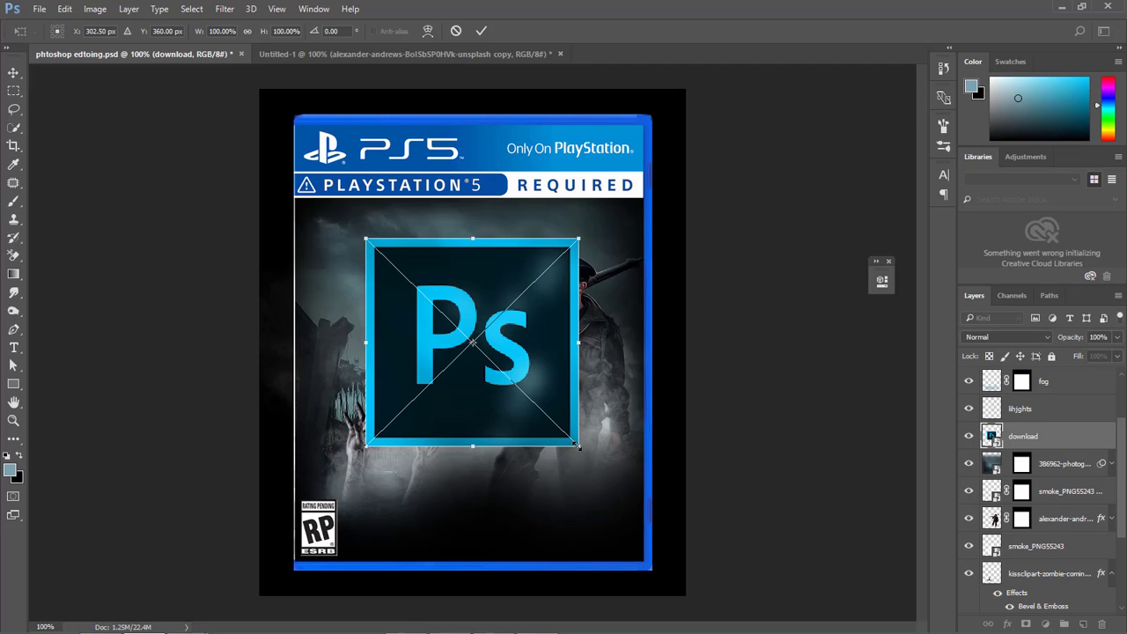
pyautogui.moveTo(577, 446); pyautogui.dragTo(367, 518)
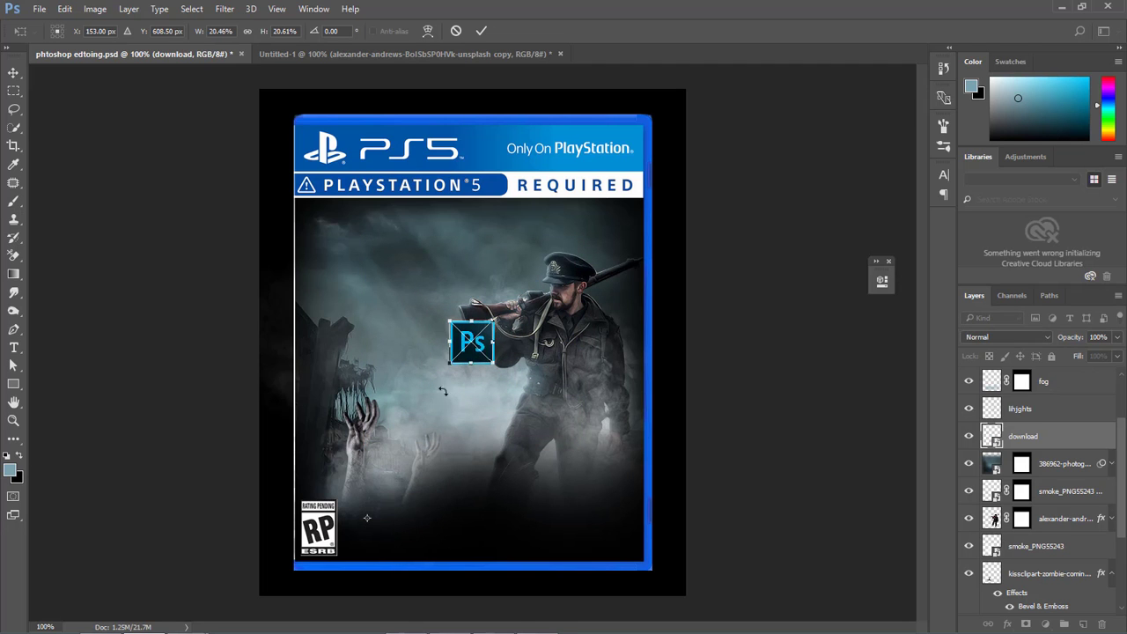
pyautogui.moveTo(443, 391); pyautogui.dragTo(324, 476)
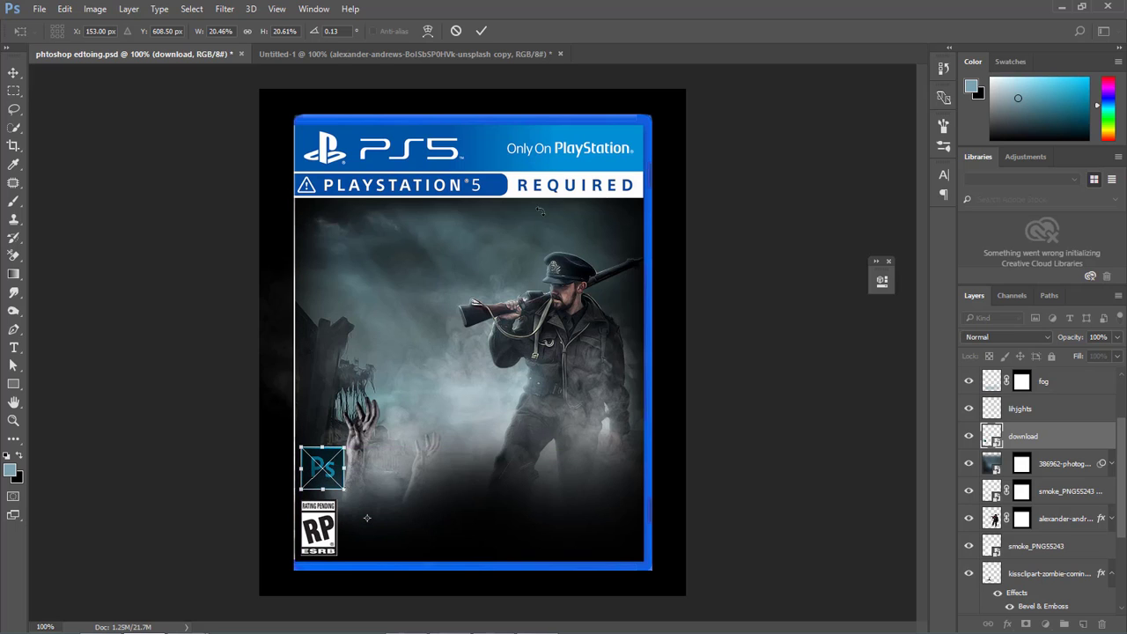
pyautogui.press('b')
pyautogui.click(484, 31)
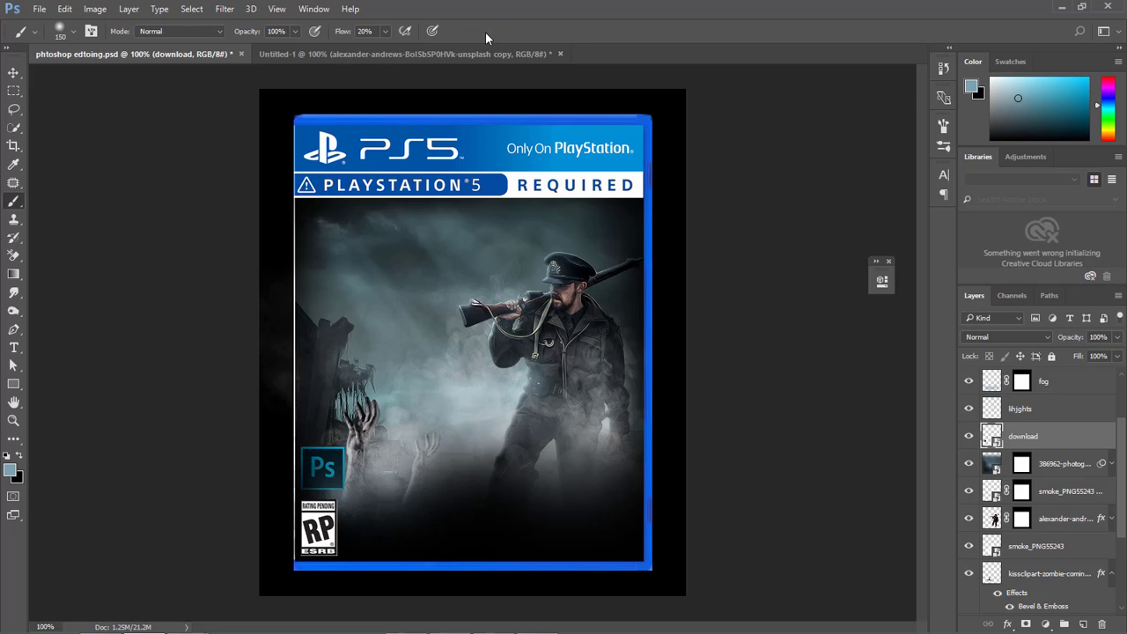
# Add the title text "Death mission" in white, using the Alien Encounters Solid font at 89 pt.
pyautogui.click(14, 347)
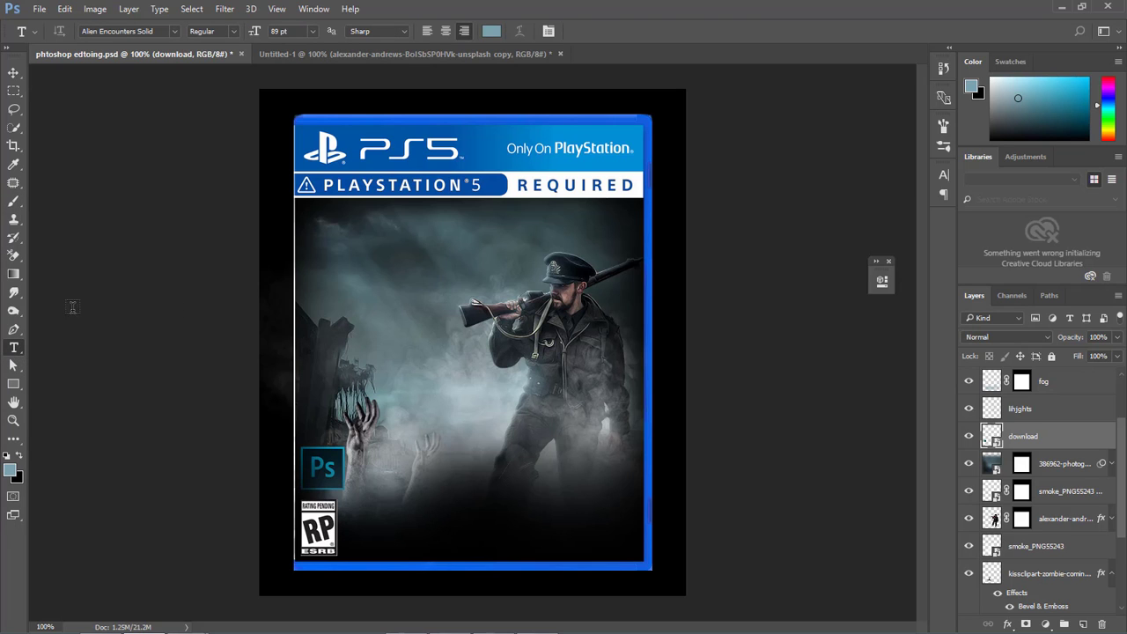
pyautogui.click(492, 33)
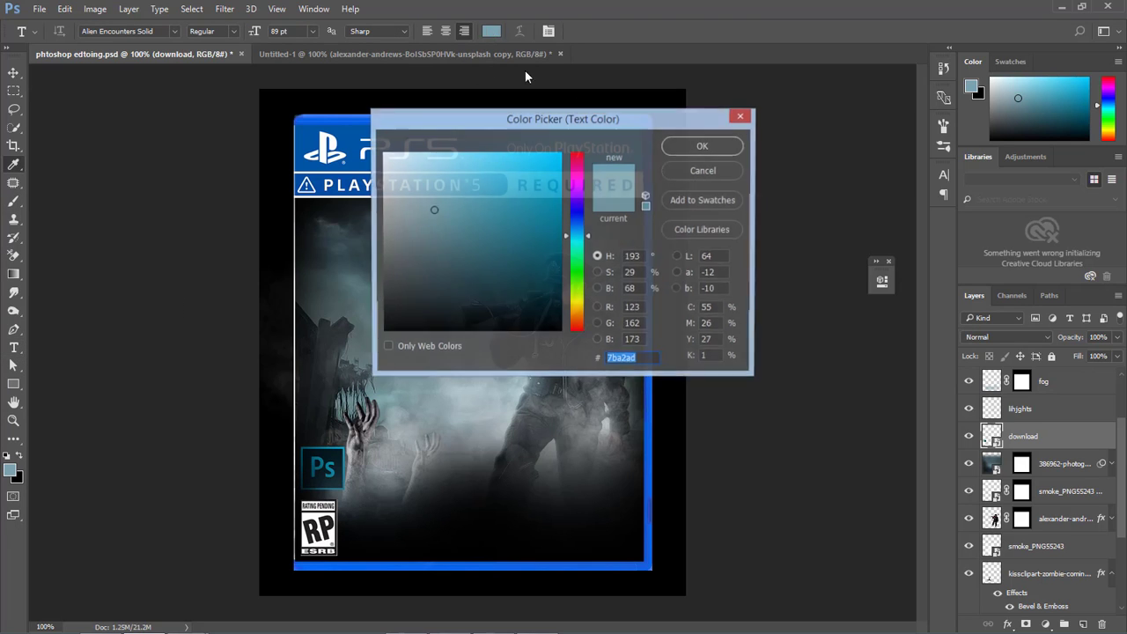
pyautogui.moveTo(433, 214); pyautogui.dragTo(384, 155)
pyautogui.click(699, 148)
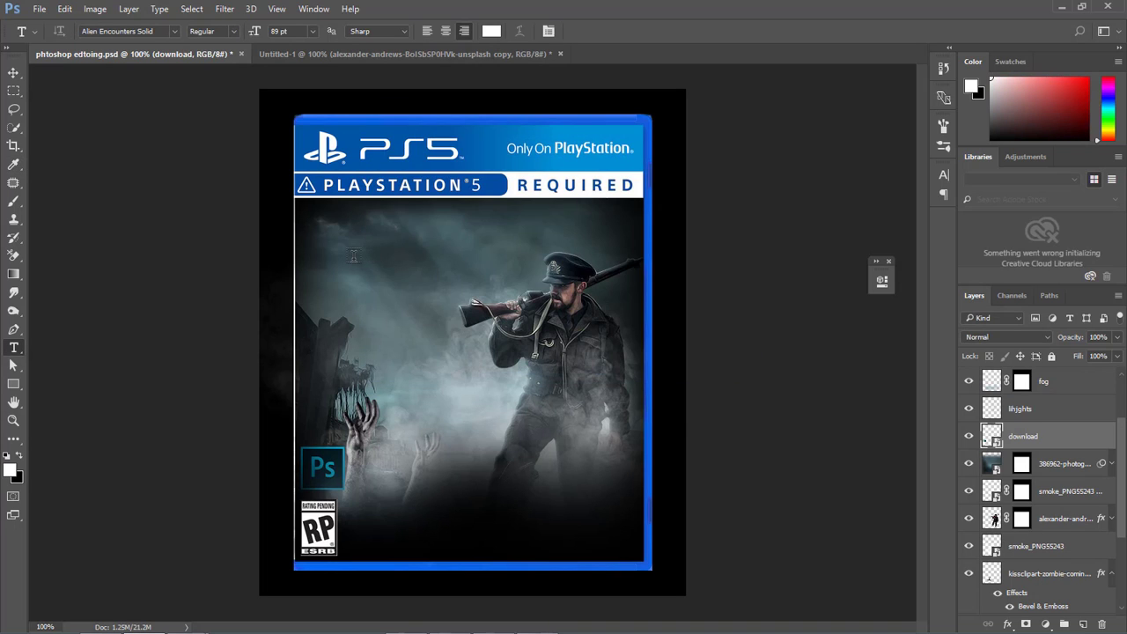
pyautogui.click(353, 255)
pyautogui.write('DEA')
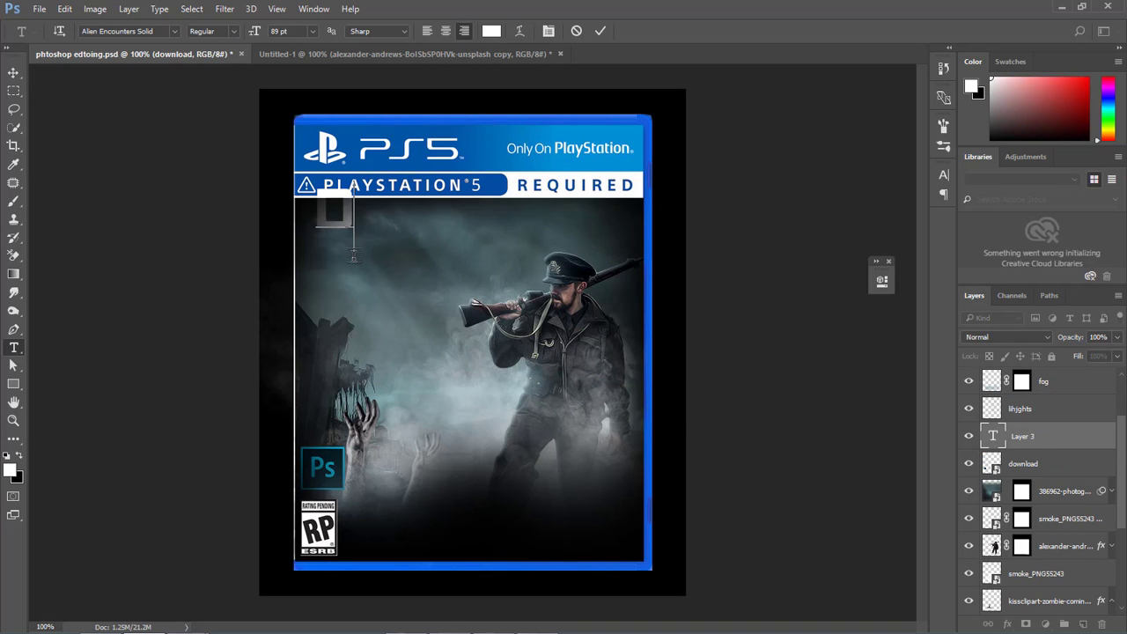
pyautogui.write('TH')
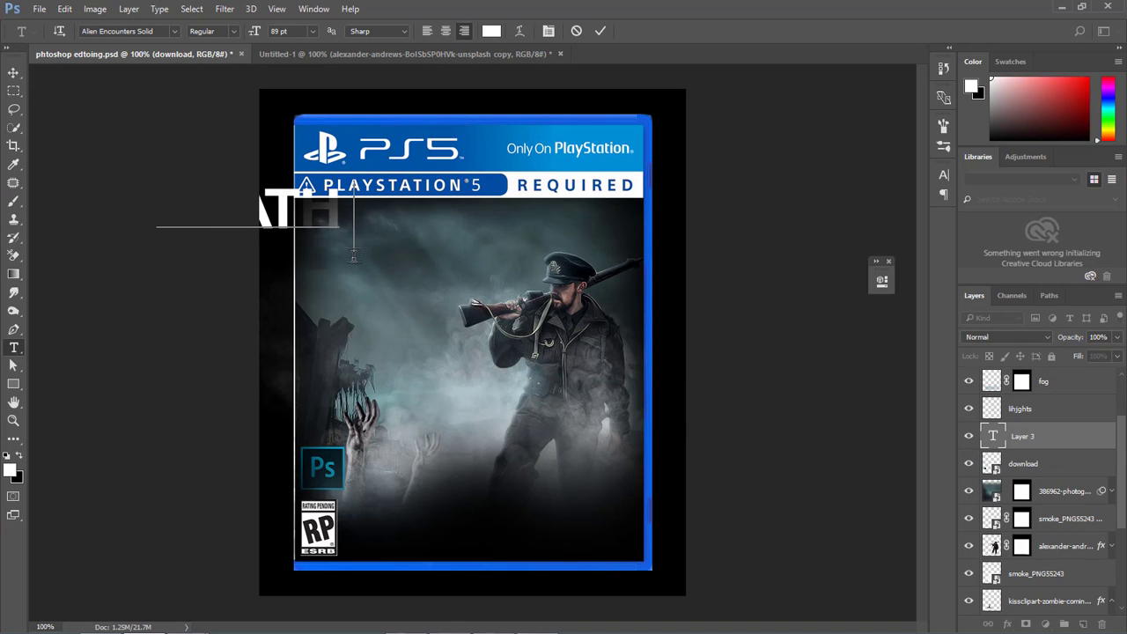
pyautogui.write(' MISSION')
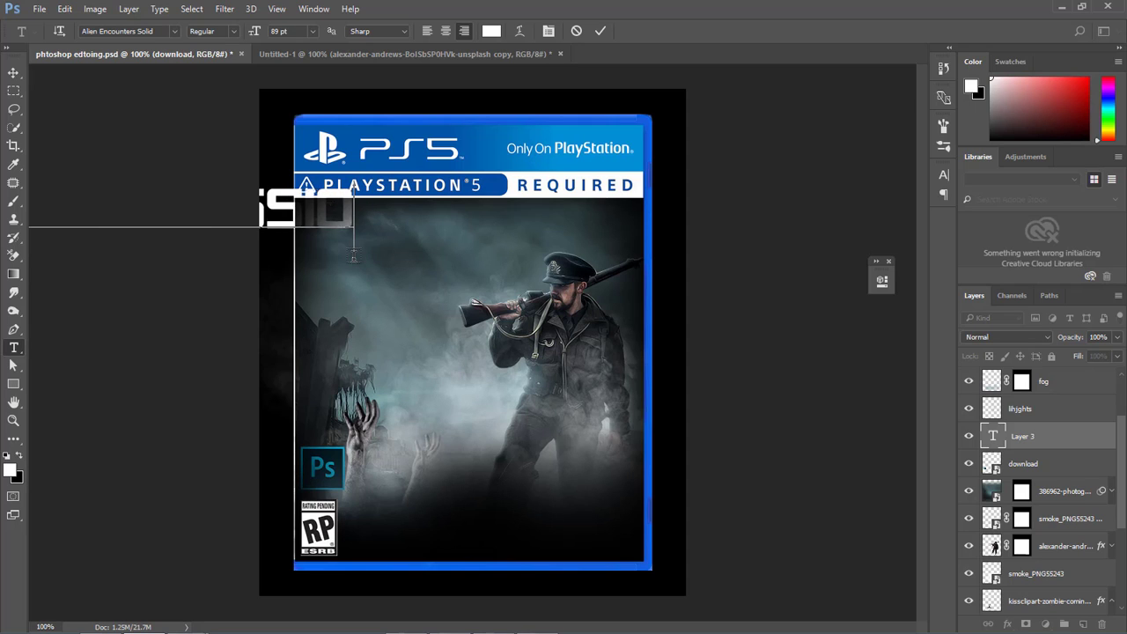
pyautogui.click(601, 33)
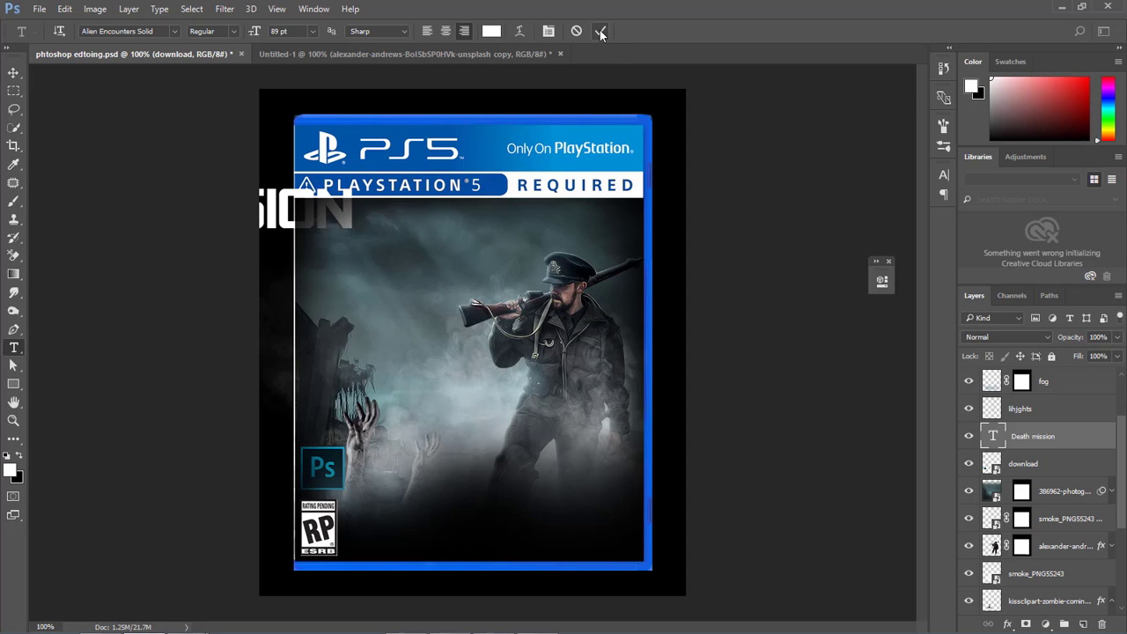
# Scale the title to about 55%, place it above the soldier's head, and move its layer above blacvks.
pyautogui.hotkey('ctrl', 't')
pyautogui.moveTo(210, 209); pyautogui.dragTo(407, 263)
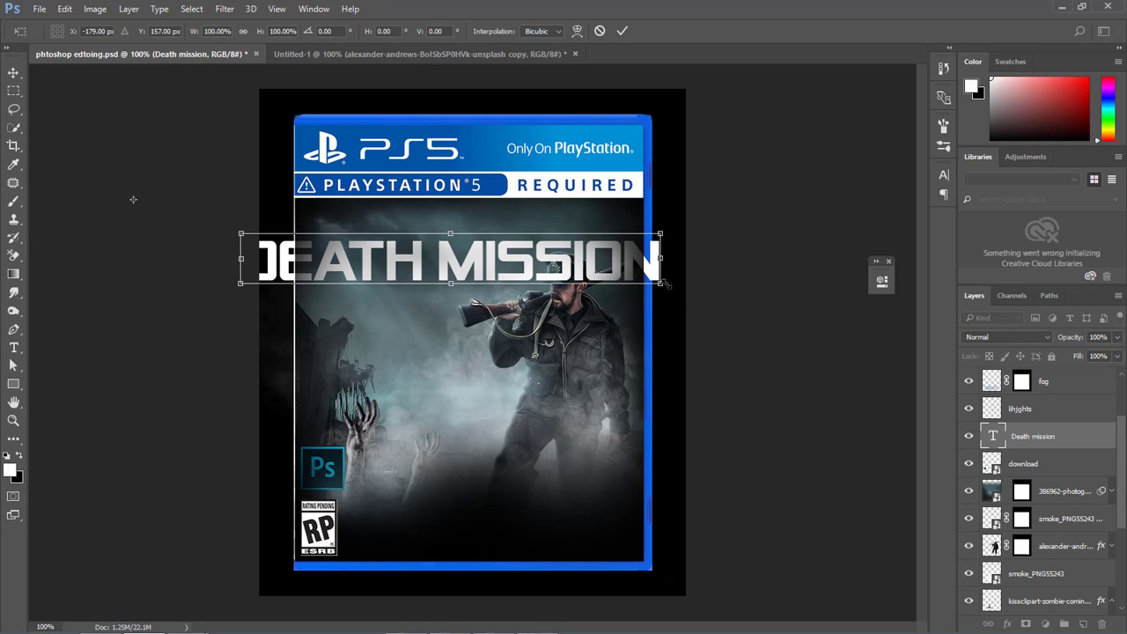
pyautogui.moveTo(663, 284); pyautogui.dragTo(505, 246)
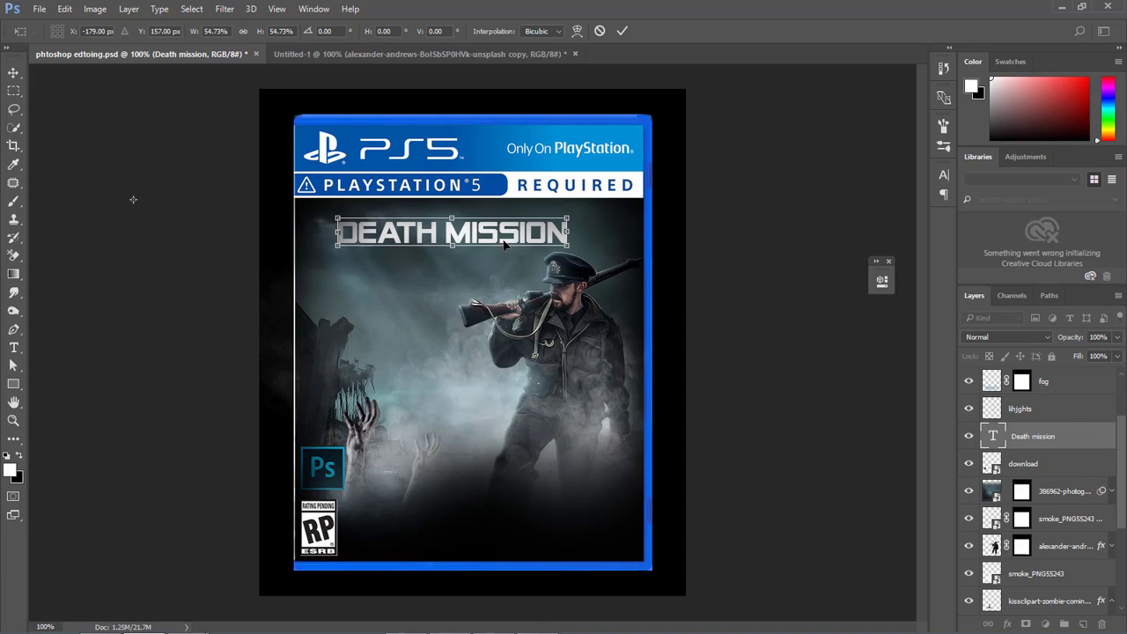
pyautogui.click(621, 31)
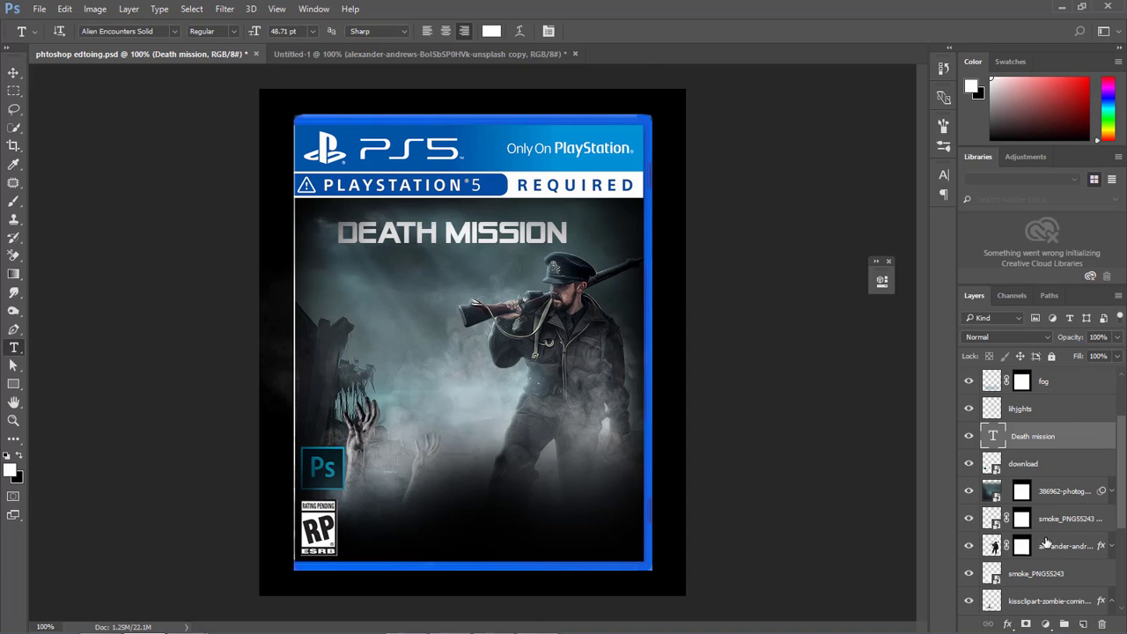
pyautogui.moveTo(1027, 444); pyautogui.dragTo(1041, 403)
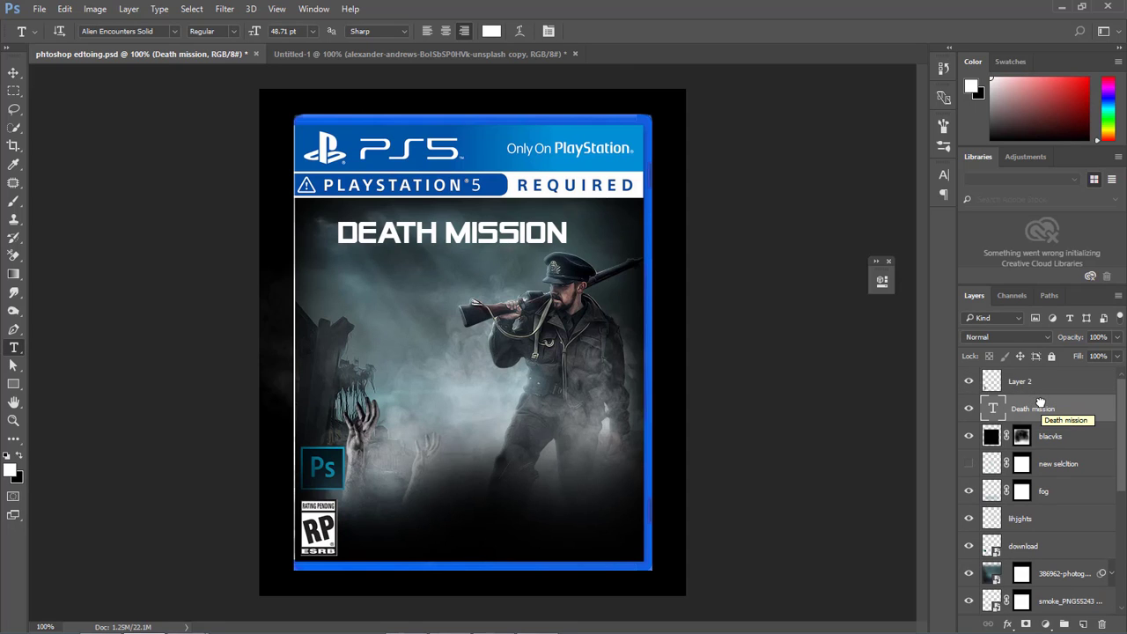
# Change the "Death mission" title's font to Boston Traffic.
pyautogui.click(943, 174)
pyautogui.click(862, 193)
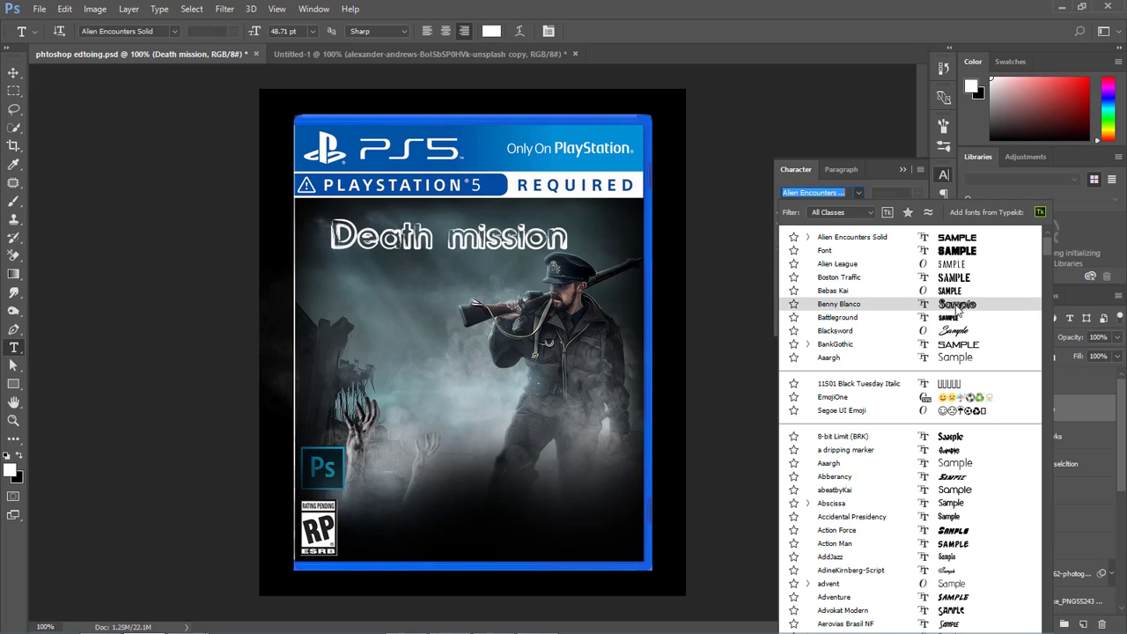
pyautogui.scroll(-1, 959, 308)
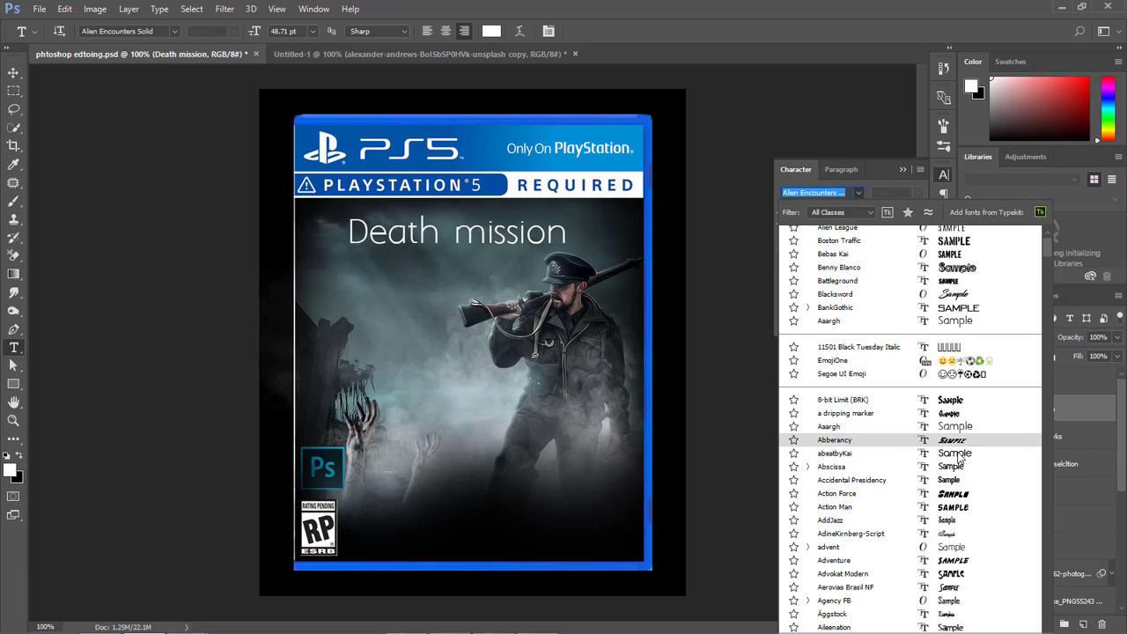
pyautogui.scroll(-2, 960, 462)
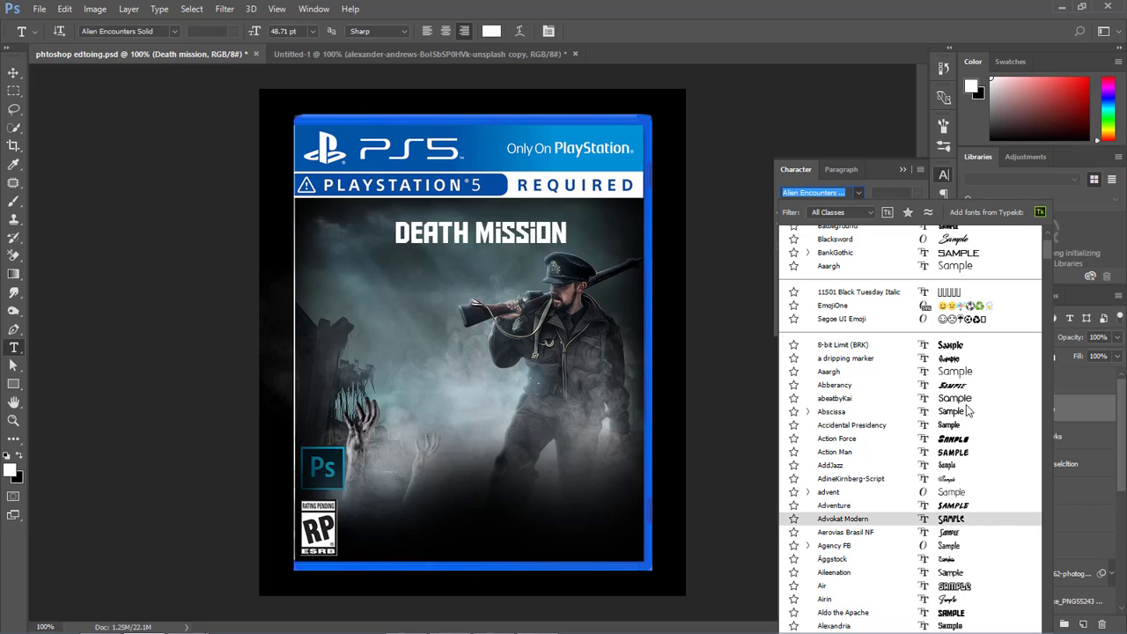
pyautogui.scroll(3, 968, 405)
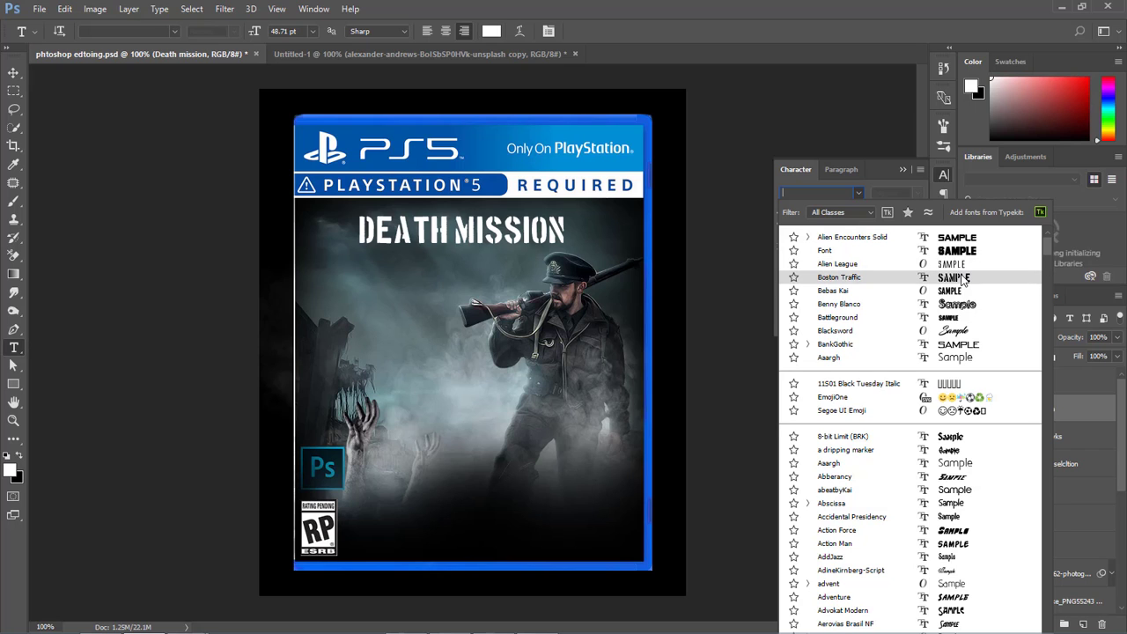
pyautogui.click(963, 278)
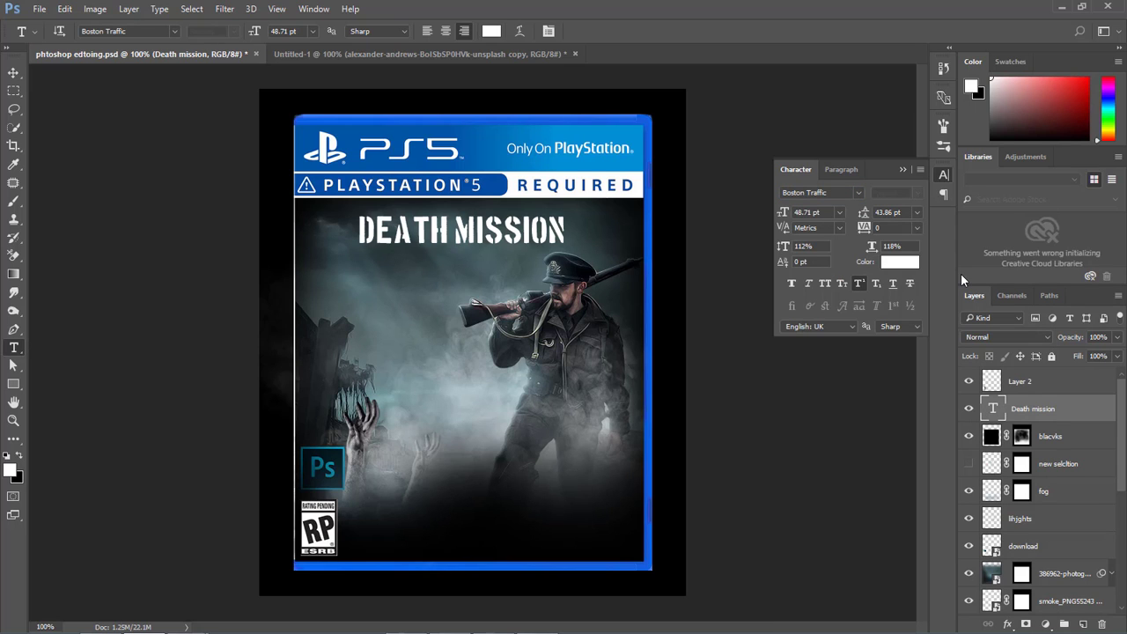
# Move the title slightly left and down, keeping it above the soldier's head.
pyautogui.hotkey('ctrl', 't')
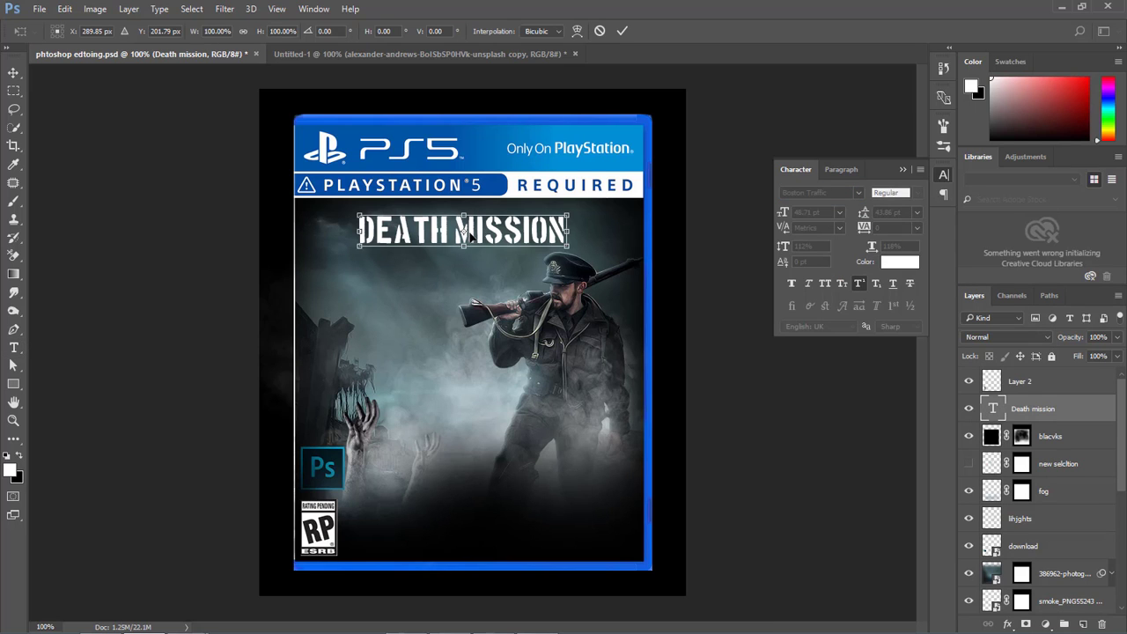
pyautogui.moveTo(469, 233); pyautogui.dragTo(454, 237)
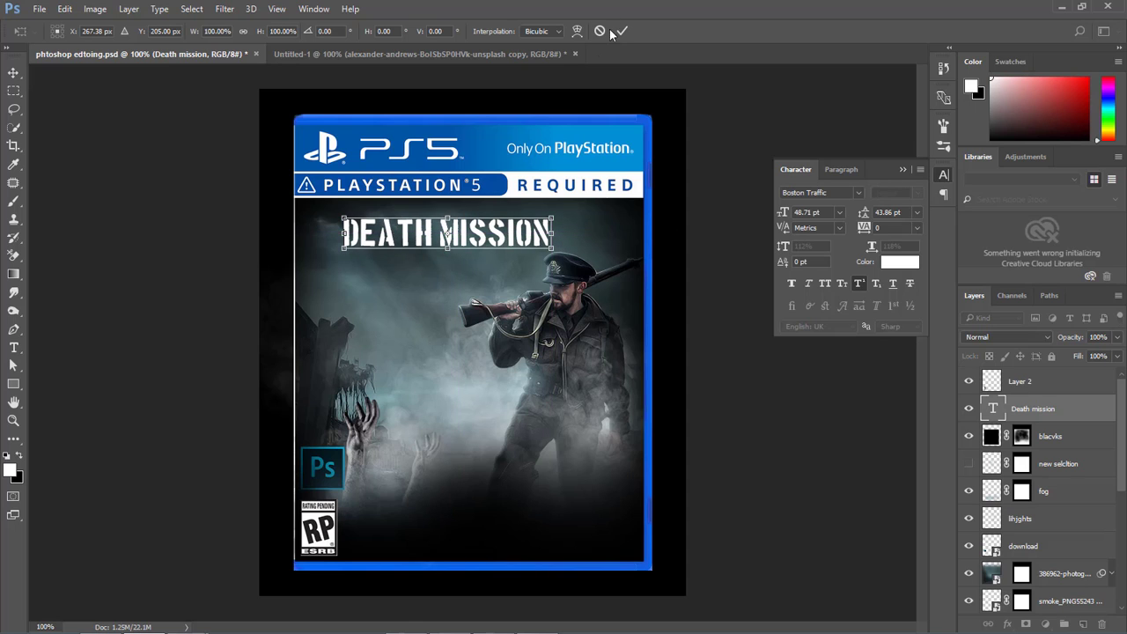
pyautogui.click(621, 32)
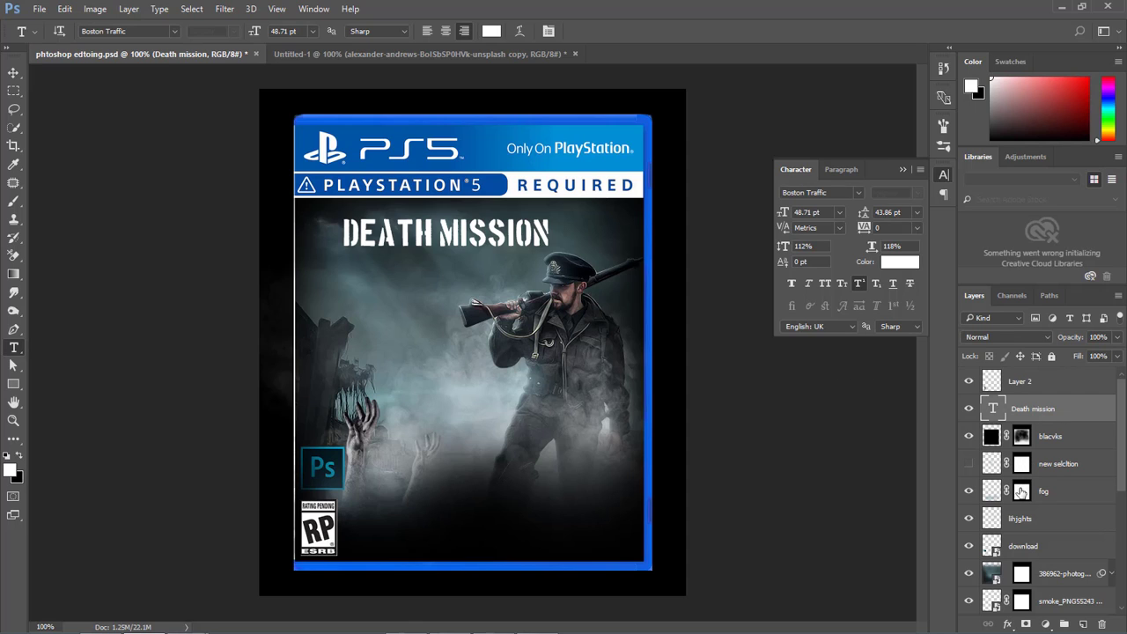
# Add a new layer directly above the lihjghts layer and set its blend mode to Linear Light.
pyautogui.click(1078, 554)
pyautogui.click(1076, 521)
pyautogui.click(1083, 624)
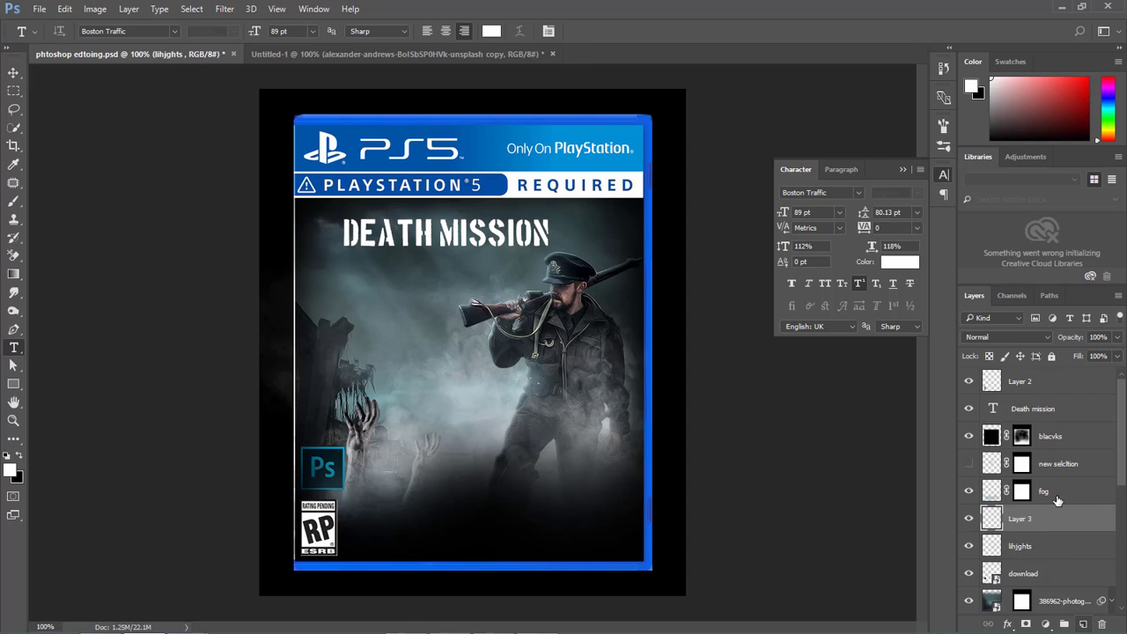
pyautogui.click(991, 337)
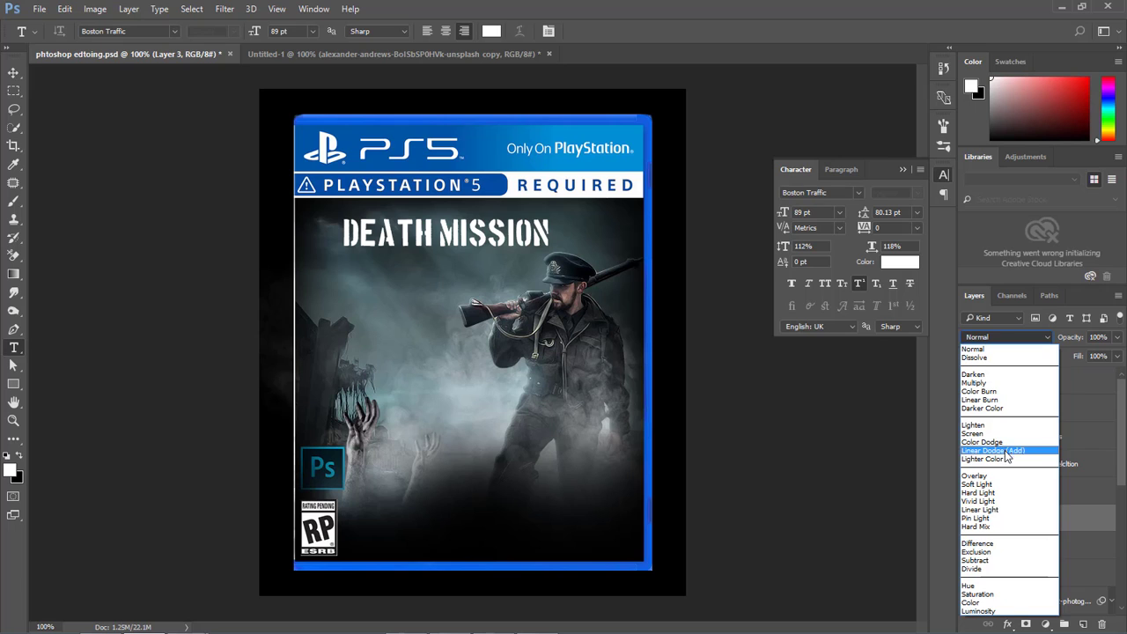
pyautogui.click(1004, 509)
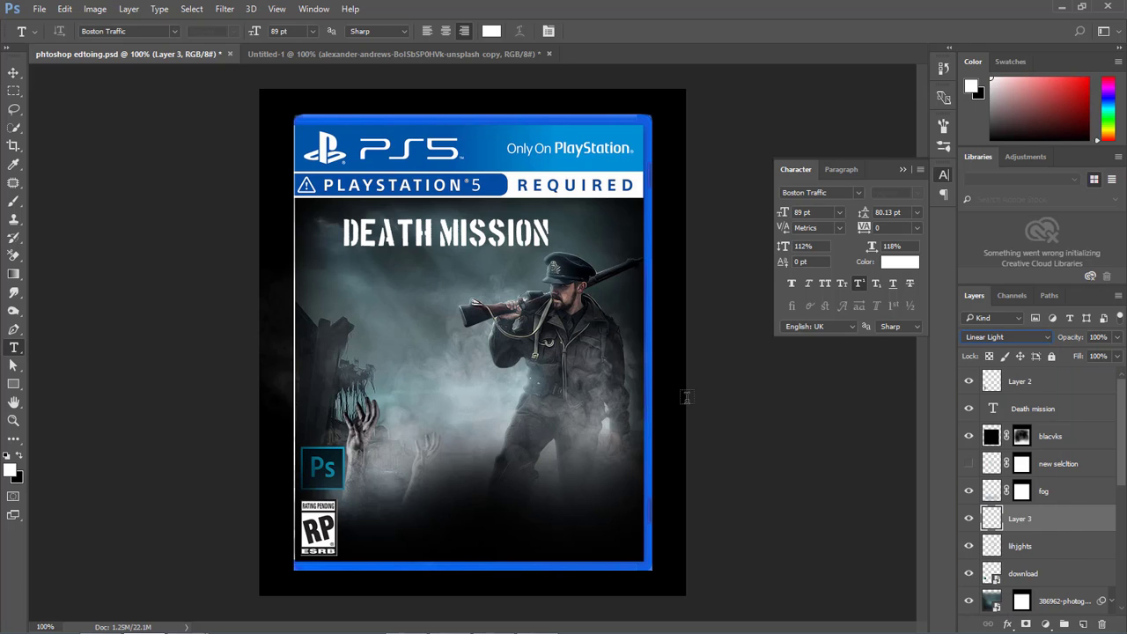
# Activate the Brush tool and choose a bright, fully saturated cyan as the foreground colour.
pyautogui.rightClick(23, 204)
pyautogui.click(60, 206)
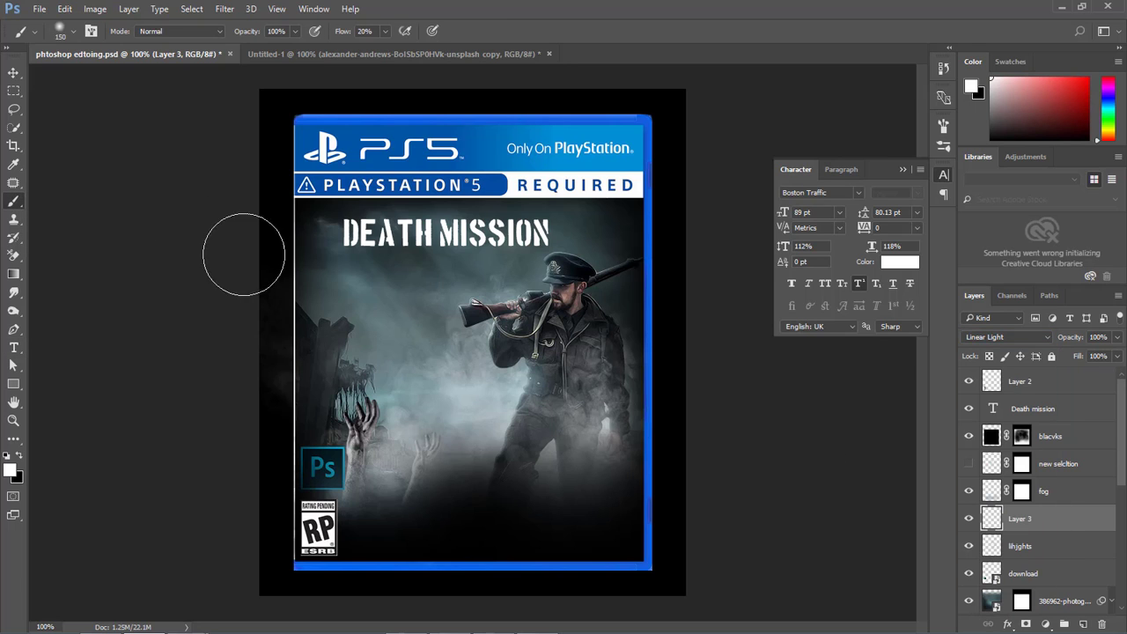
pyautogui.keyDown('alt'); pyautogui.click(358, 270); pyautogui.keyUp('alt')
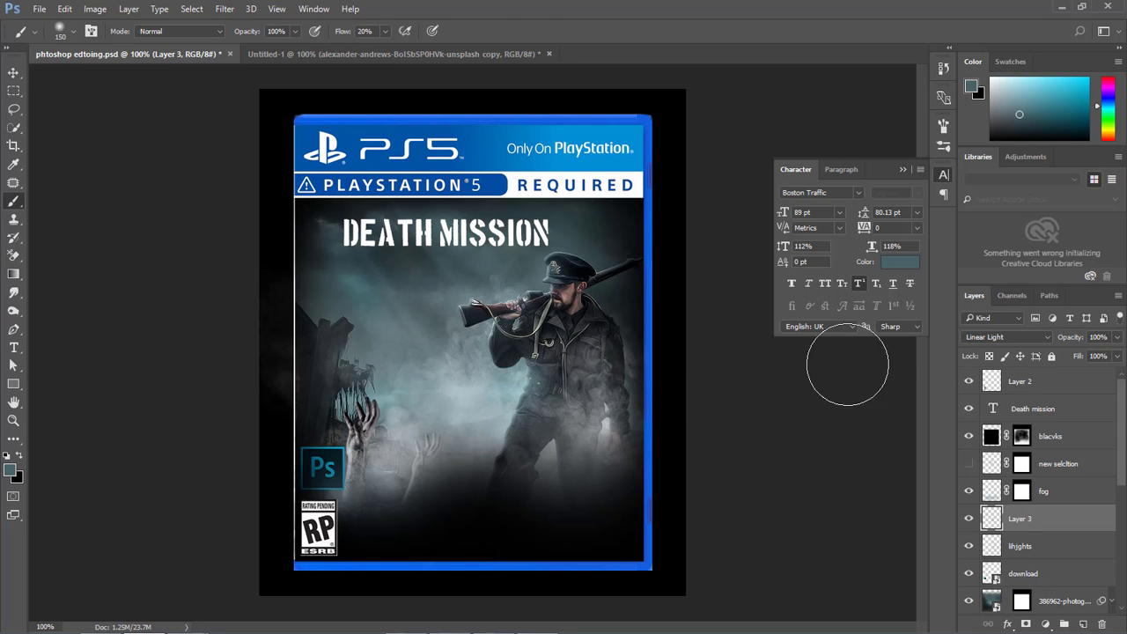
pyautogui.click(12, 472)
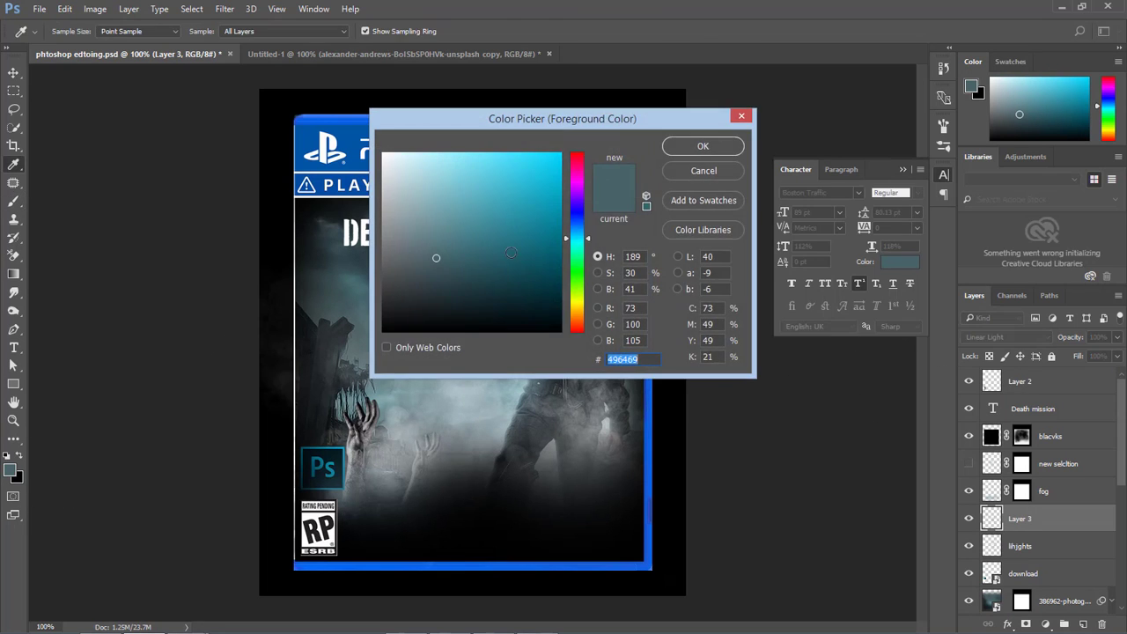
pyautogui.moveTo(508, 210); pyautogui.dragTo(560, 153)
pyautogui.click(719, 148)
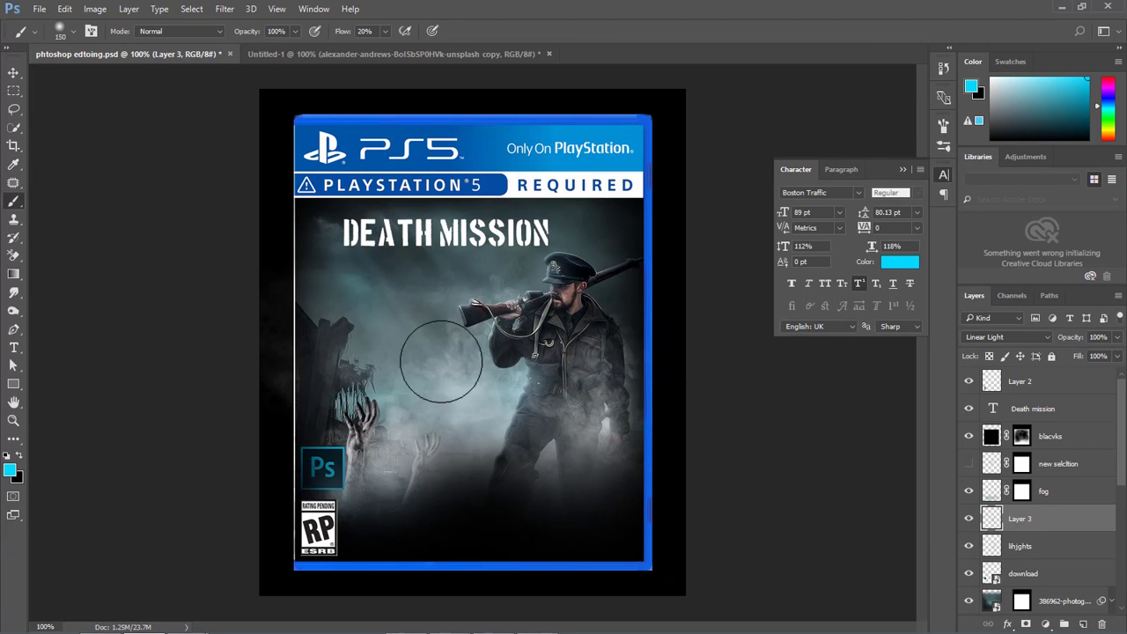
# Paint a soft cyan glow in the smoke beside the soldier's torso, reducing the brush flow to 13%.
pyautogui.moveTo(440, 361)
pyautogui.mouseDown()
pyautogui.moveTo(389, 412)
pyautogui.moveTo(492, 396)
pyautogui.moveTo(581, 417)
pyautogui.moveTo(535, 403)
pyautogui.moveTo(520, 379)
pyautogui.moveTo(608, 412)
pyautogui.moveTo(560, 387)
pyautogui.moveTo(525, 304)
pyautogui.mouseUp()
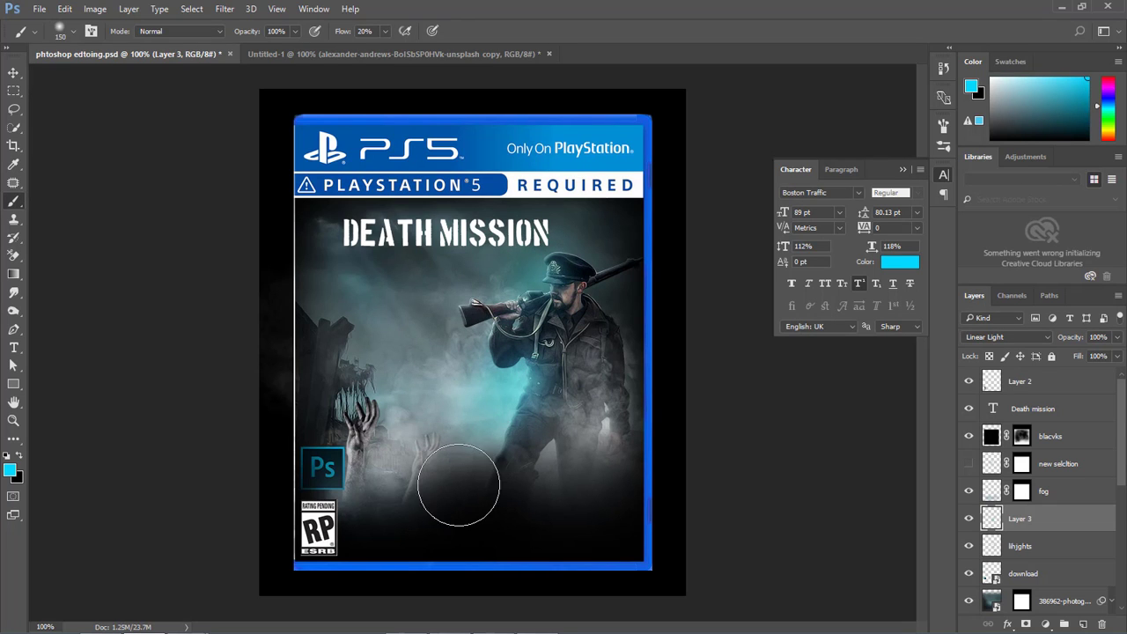
pyautogui.moveTo(343, 32); pyautogui.dragTo(336, 33)
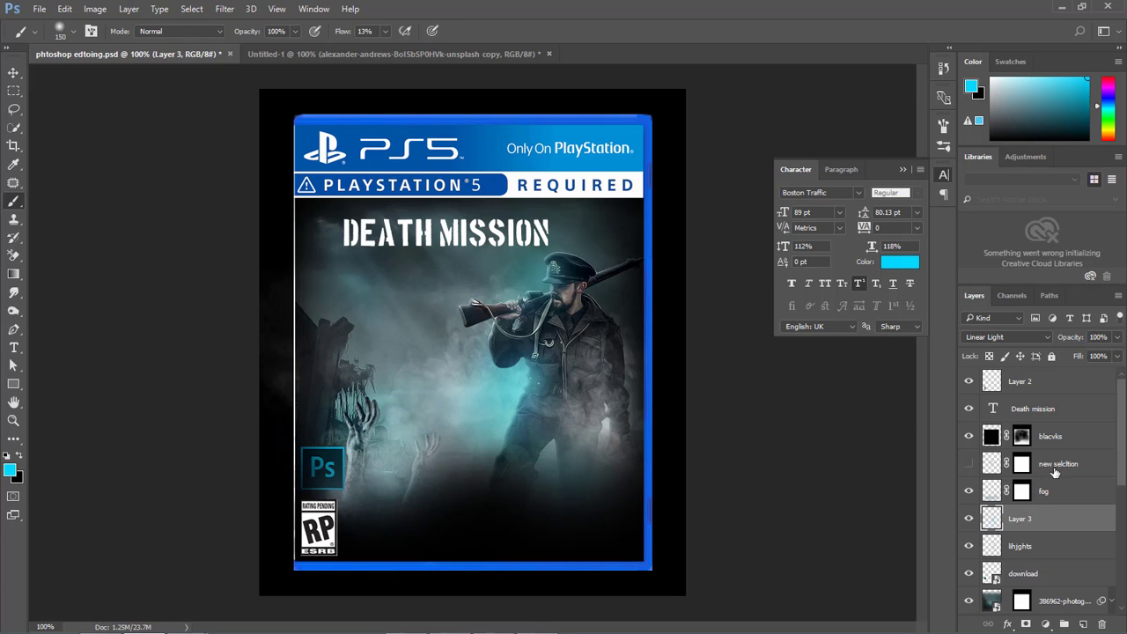
pyautogui.click(1118, 356)
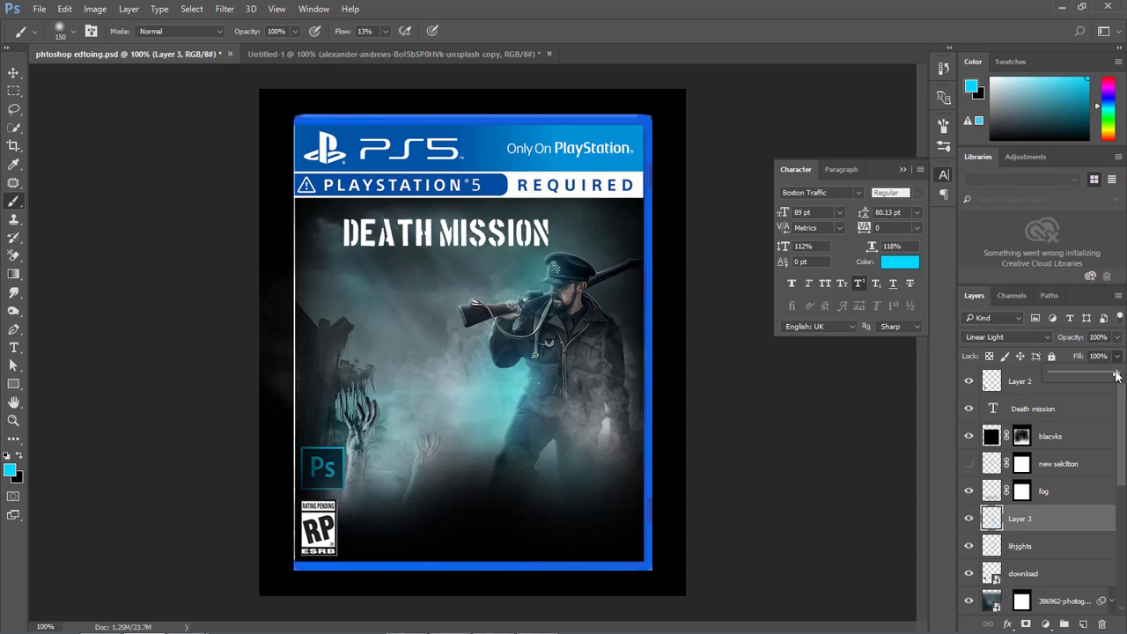
# Add a Color Balance adjustment layer above blacvks and set its shadows to -20 on the Cyan–Red scale.
pyautogui.click(1066, 432)
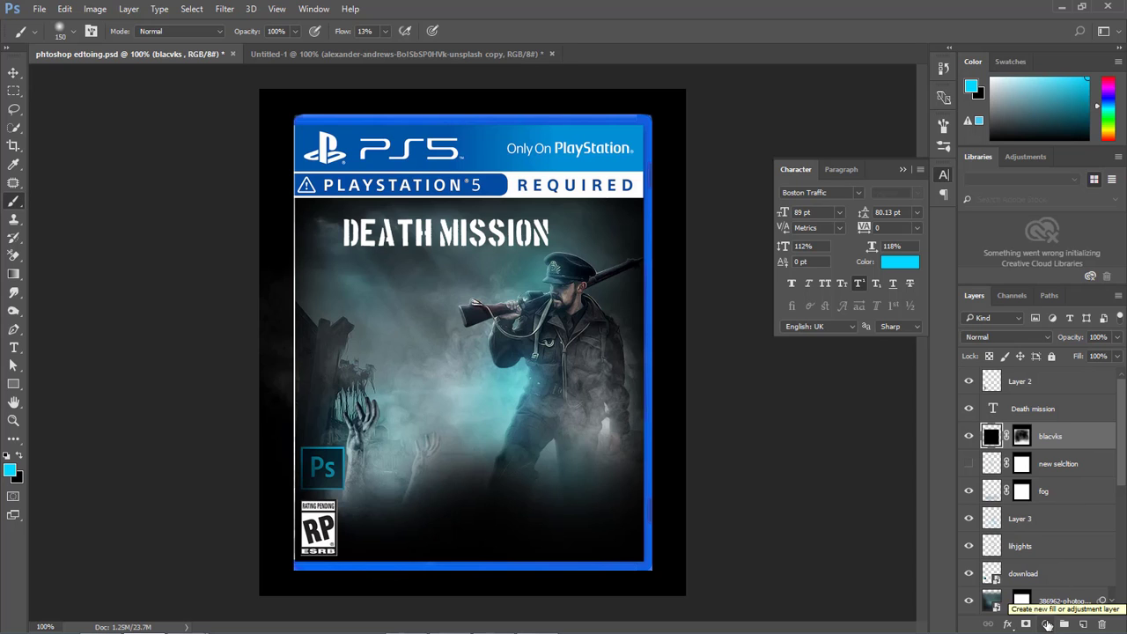
pyautogui.click(1046, 623)
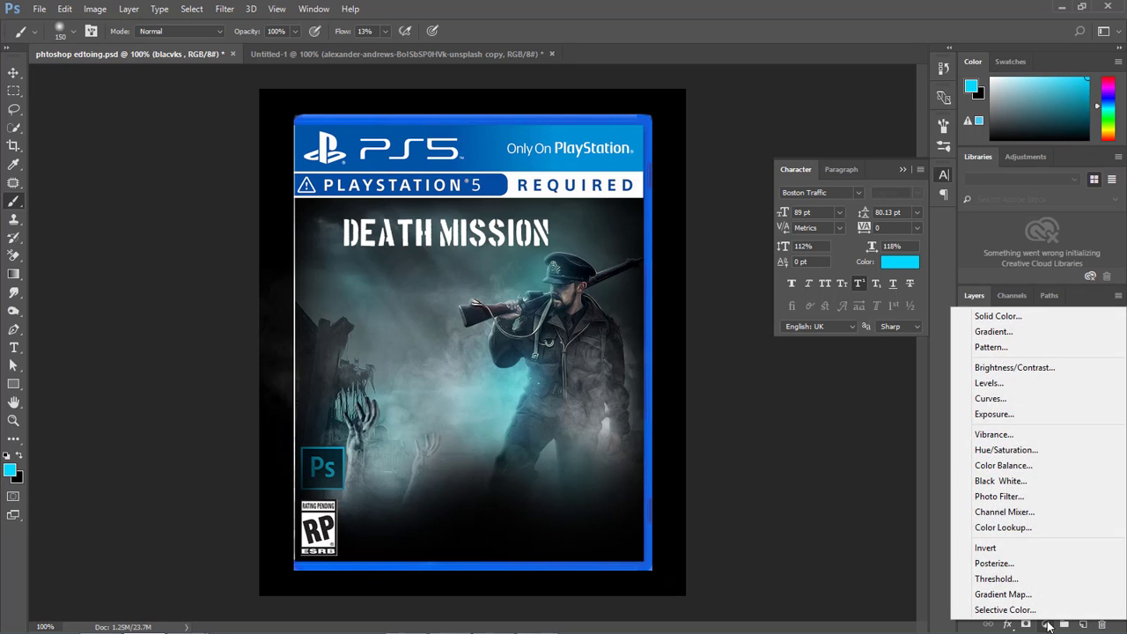
pyautogui.click(1026, 471)
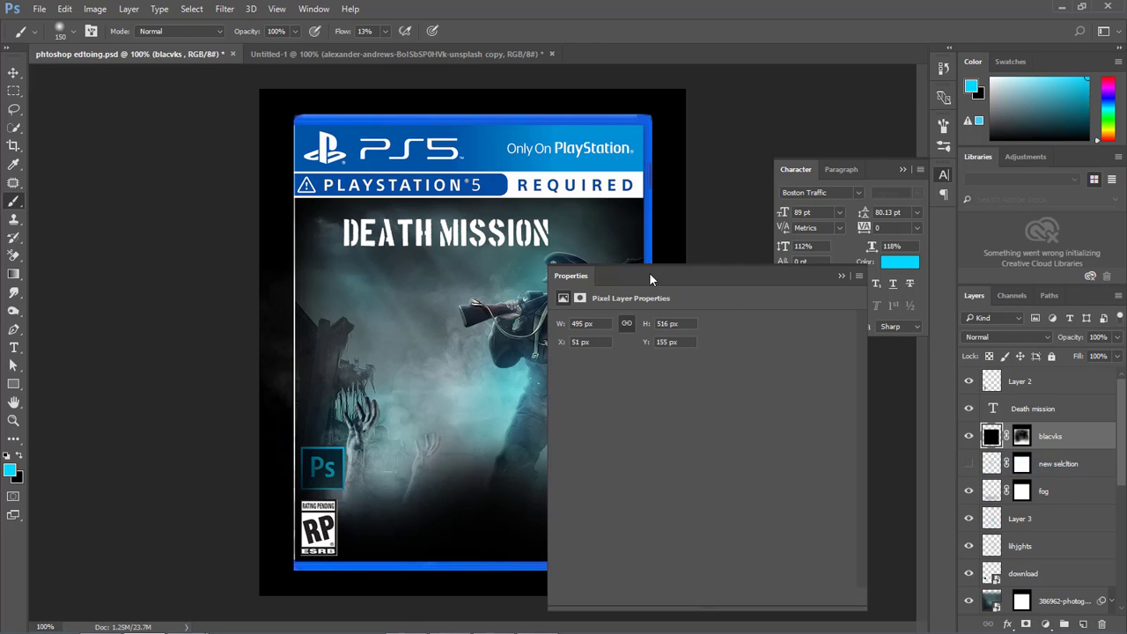
pyautogui.moveTo(684, 259); pyautogui.dragTo(762, 168)
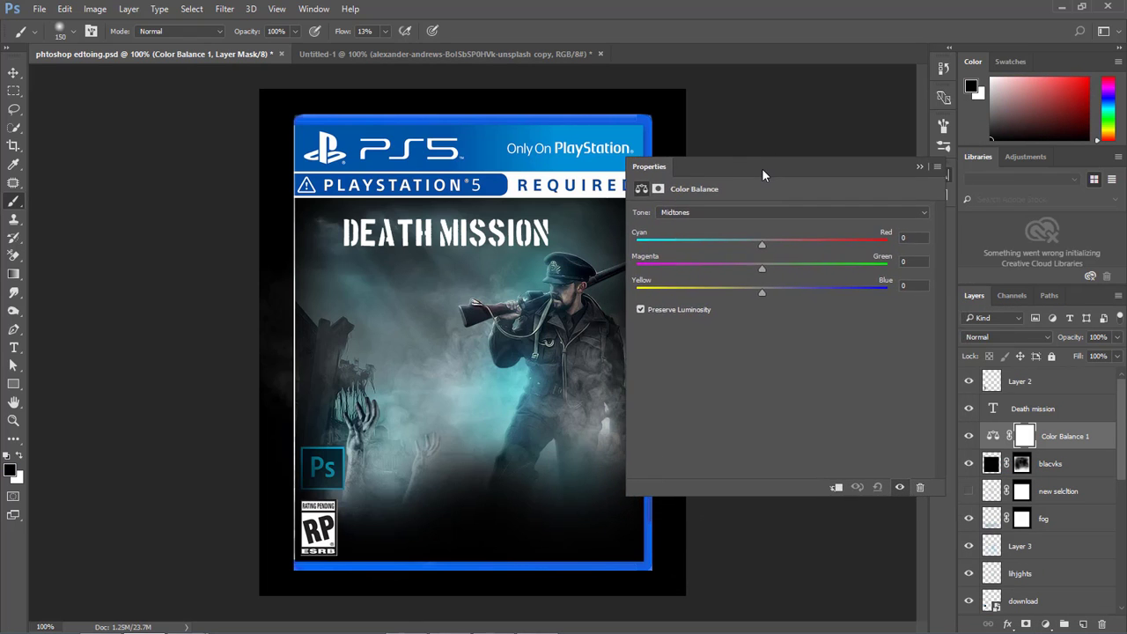
pyautogui.click(717, 213)
pyautogui.click(726, 222)
pyautogui.moveTo(761, 244); pyautogui.dragTo(736, 255)
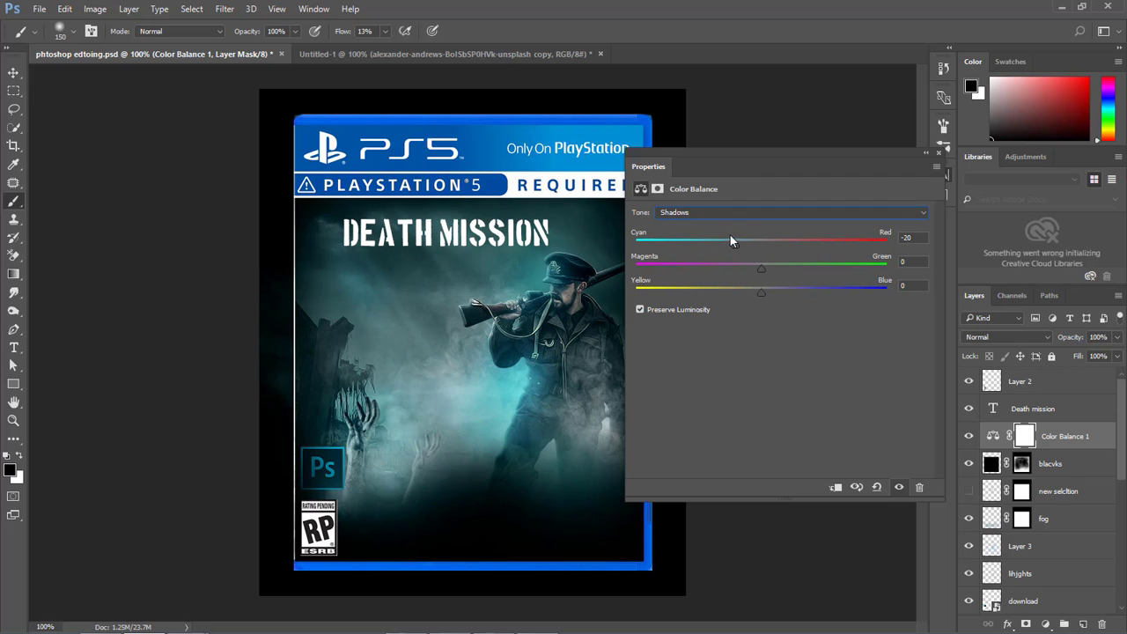
# Shift the Color Balance midtones towards red and the highlights very slightly towards cyan.
pyautogui.click(730, 214)
pyautogui.click(729, 232)
pyautogui.moveTo(754, 244); pyautogui.dragTo(789, 246)
pyautogui.click(728, 214)
pyautogui.click(721, 238)
pyautogui.moveTo(760, 244)
pyautogui.mouseDown()
pyautogui.moveTo(772, 243)
pyautogui.moveTo(756, 245)
pyautogui.mouseUp()
pyautogui.click(925, 152)
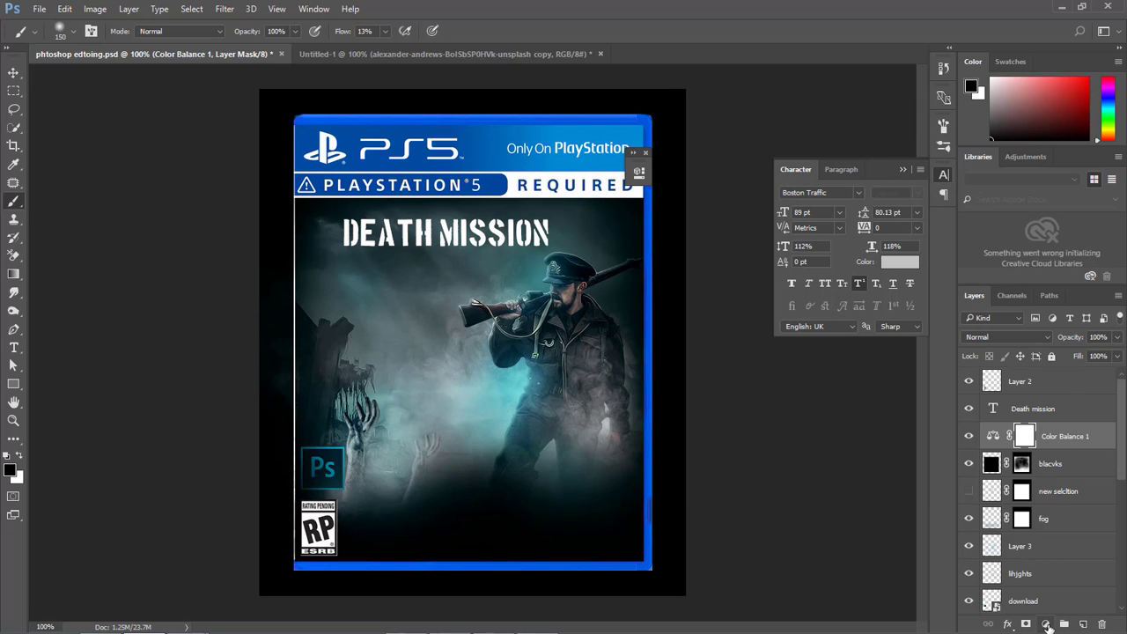
# Add a Vibrance adjustment layer above the colour balance with Vibrance at +88.
pyautogui.click(1046, 625)
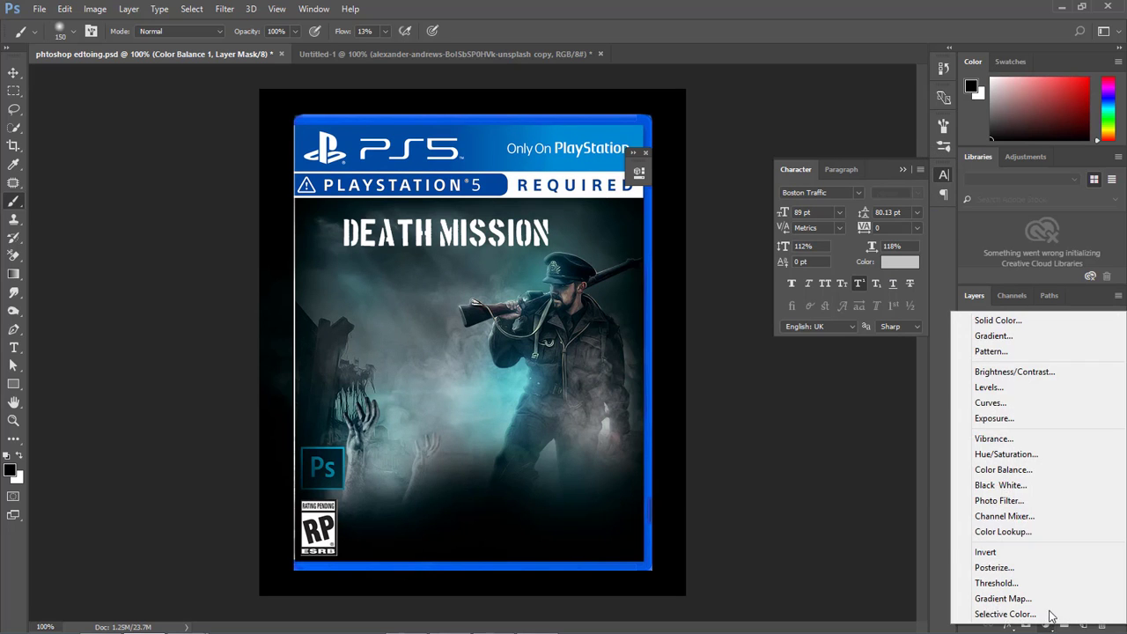
pyautogui.click(1028, 441)
pyautogui.moveTo(539, 191); pyautogui.dragTo(906, 184)
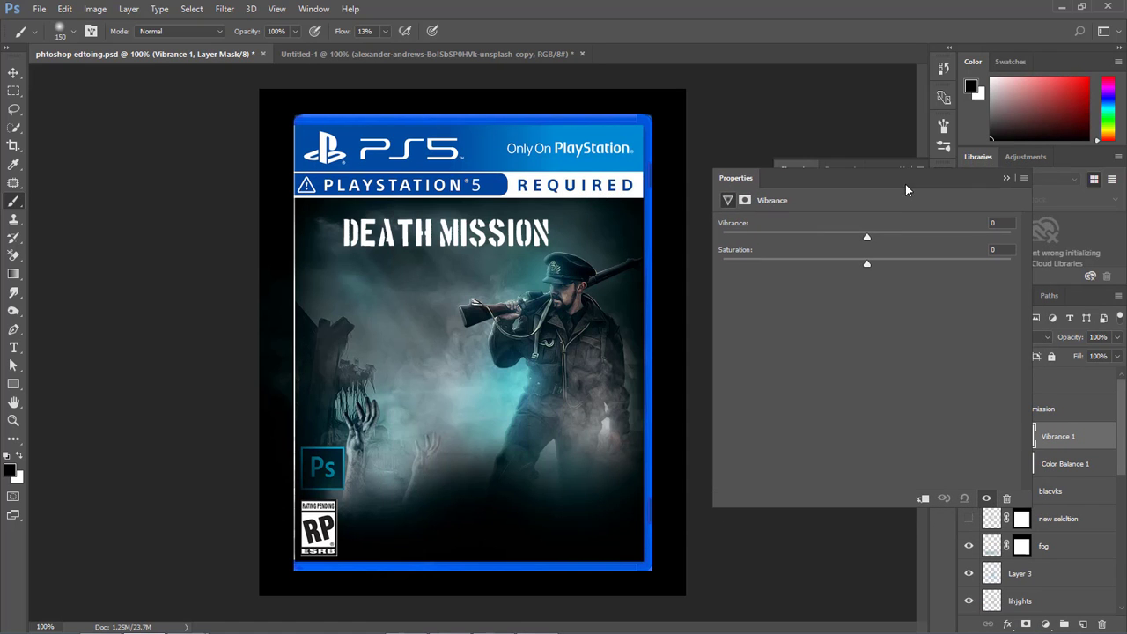
pyautogui.moveTo(867, 240); pyautogui.dragTo(997, 238)
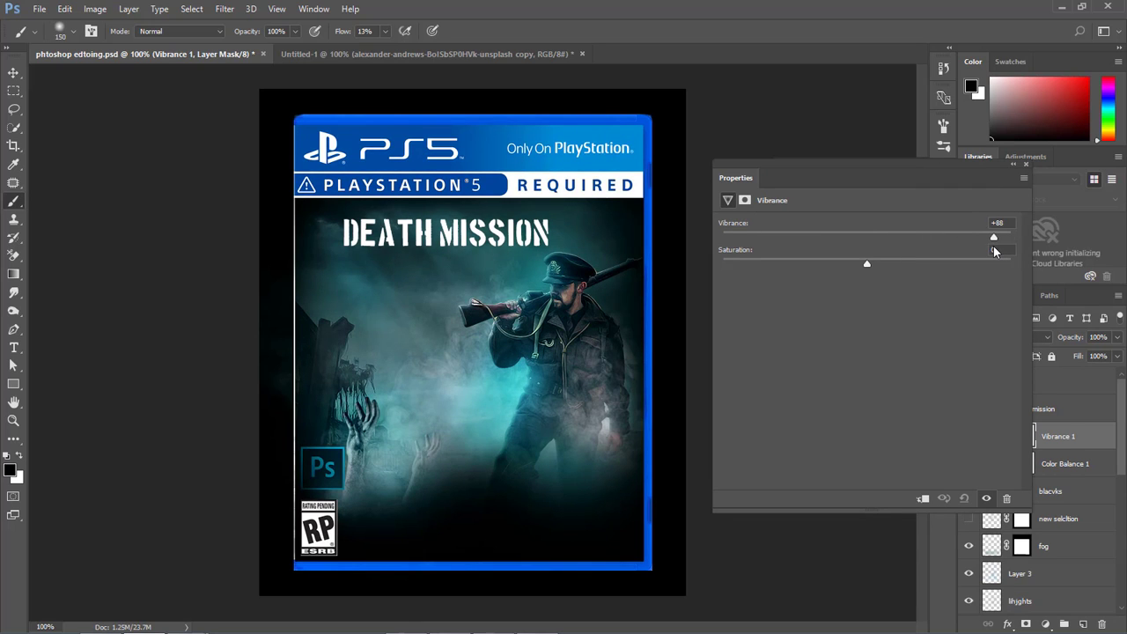
pyautogui.click(1013, 164)
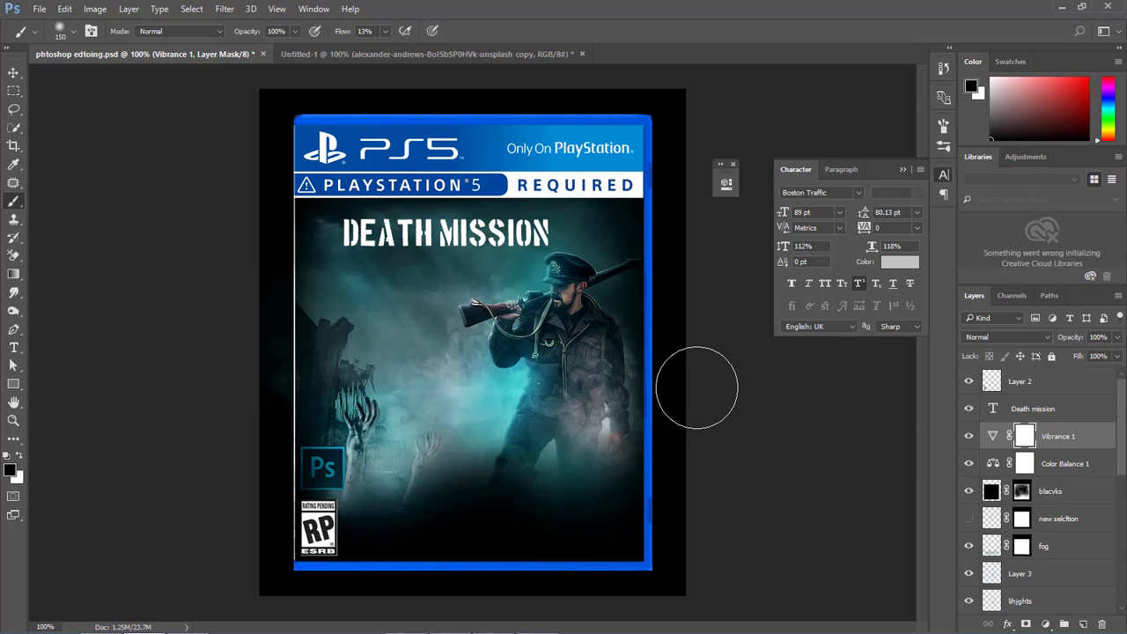
pyautogui.scroll(-2, 1018, 504)
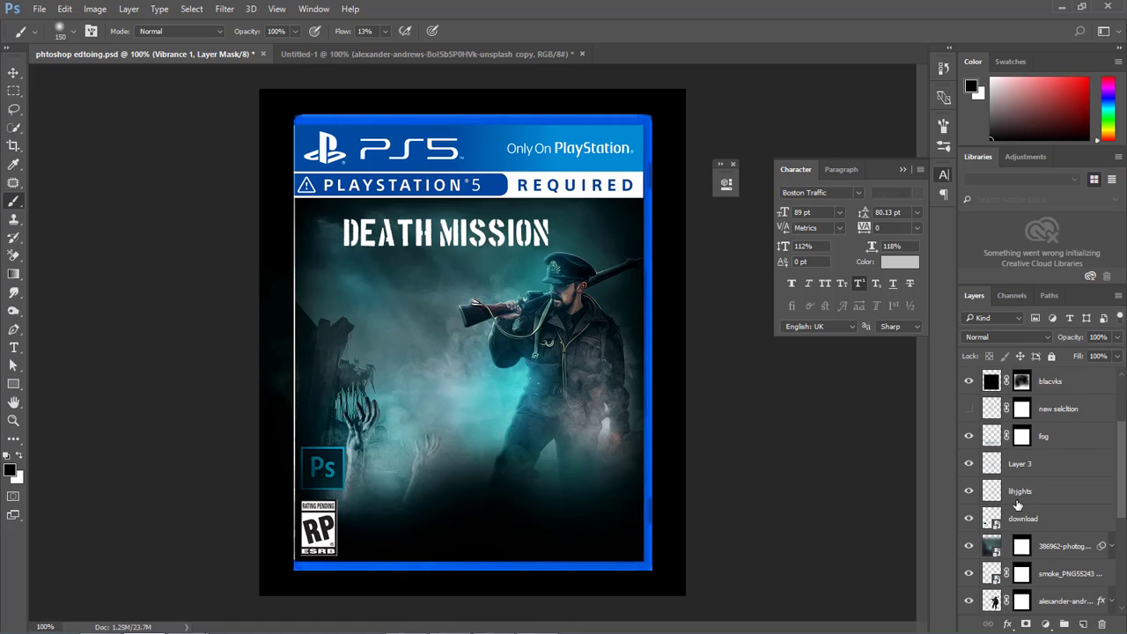
pyautogui.scroll(2, 1018, 506)
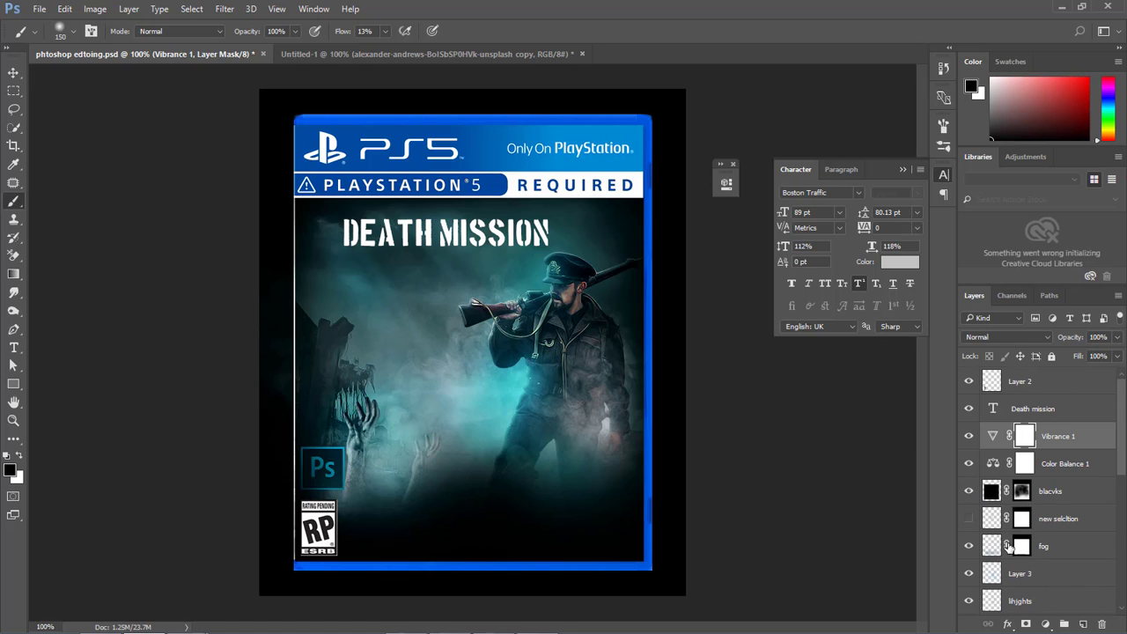
pyautogui.scroll(-2, 1018, 548)
pyautogui.scroll(-5, 1017, 547)
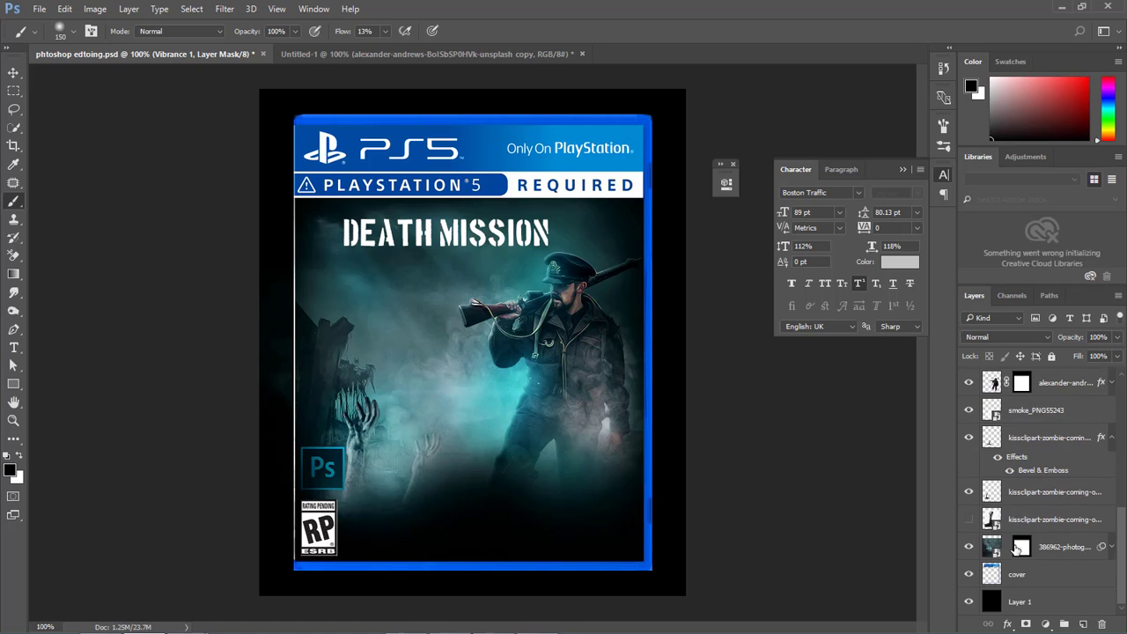
pyautogui.scroll(7, 1017, 548)
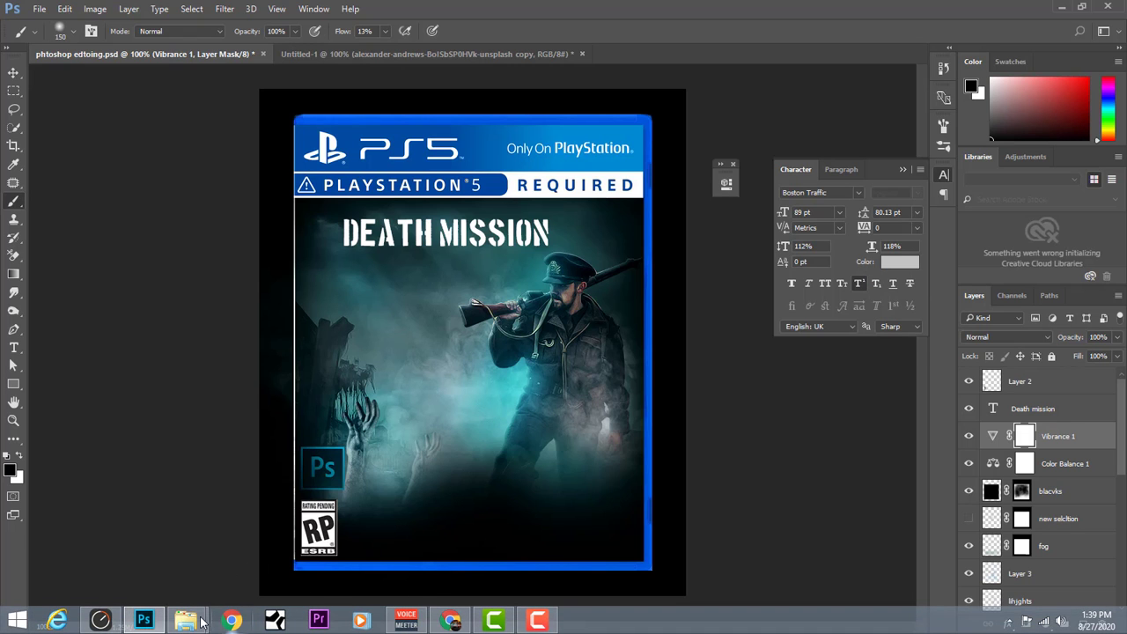
# Place the Optical flare (32) image above Vibrance 1, centred on the forward end of the soldier's rifle, and set its blend mode to Screen.
pyautogui.moveTo(185, 622)
pyautogui.click(111, 541)
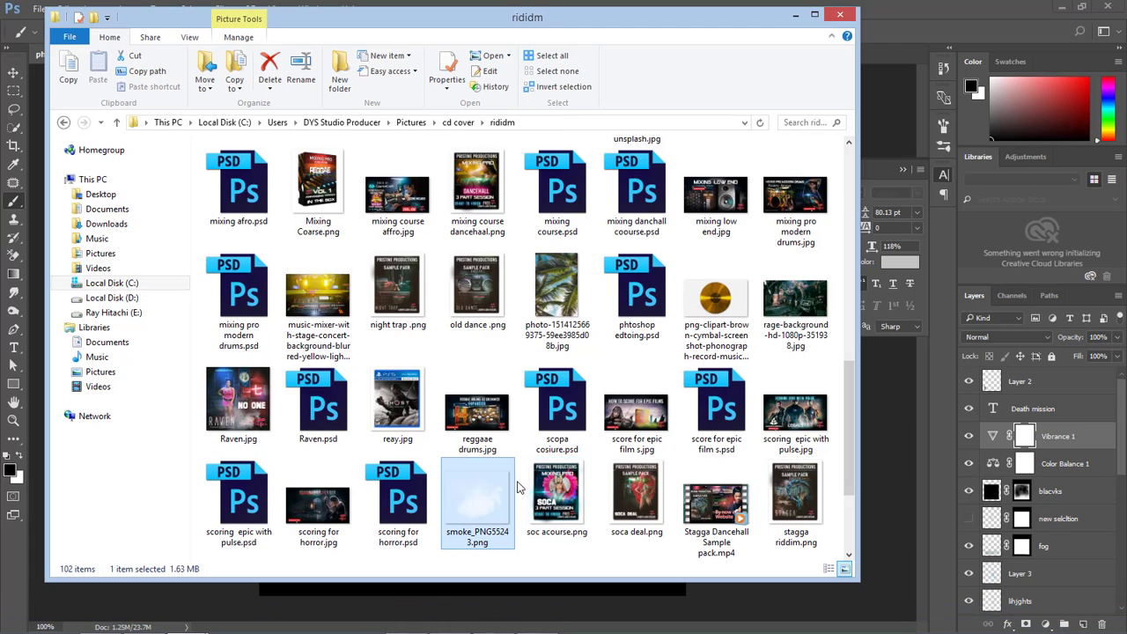
pyautogui.scroll(-2, 518, 489)
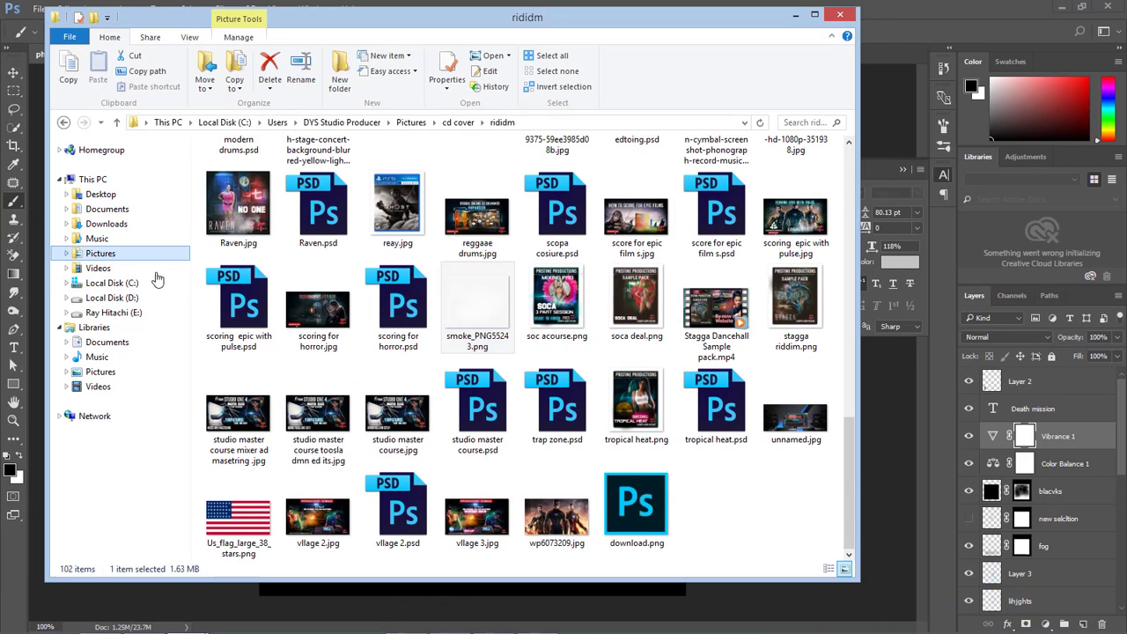
pyautogui.click(146, 255)
pyautogui.moveTo(801, 304); pyautogui.dragTo(546, 511)
pyautogui.moveTo(505, 413); pyautogui.dragTo(495, 369)
pyautogui.press('Up')
pyautogui.press('Up')
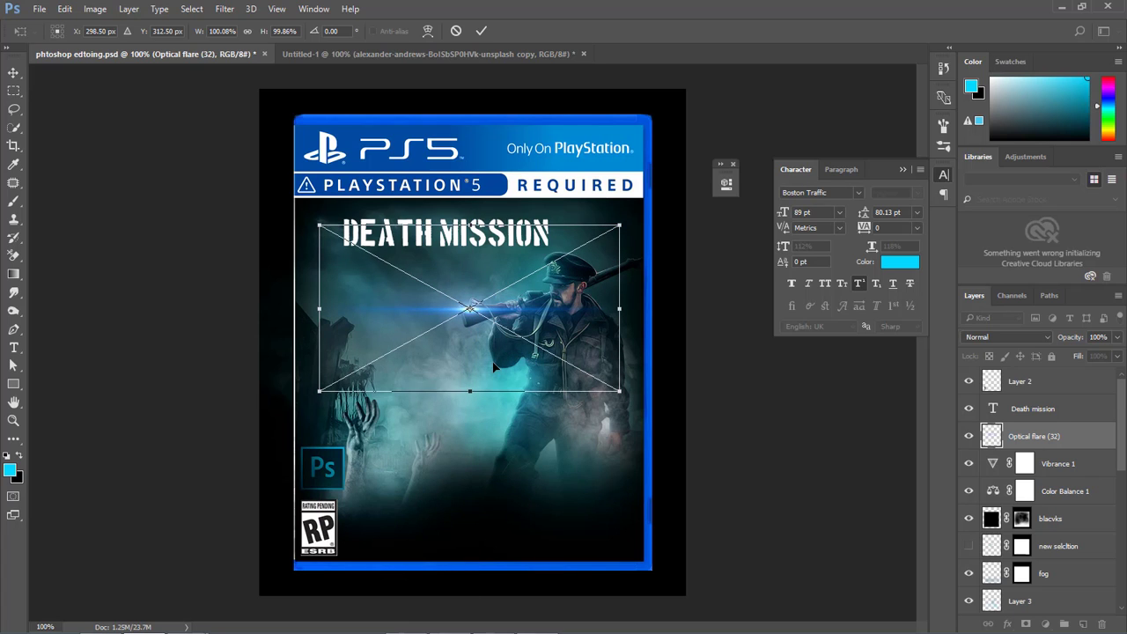
pyautogui.press('b')
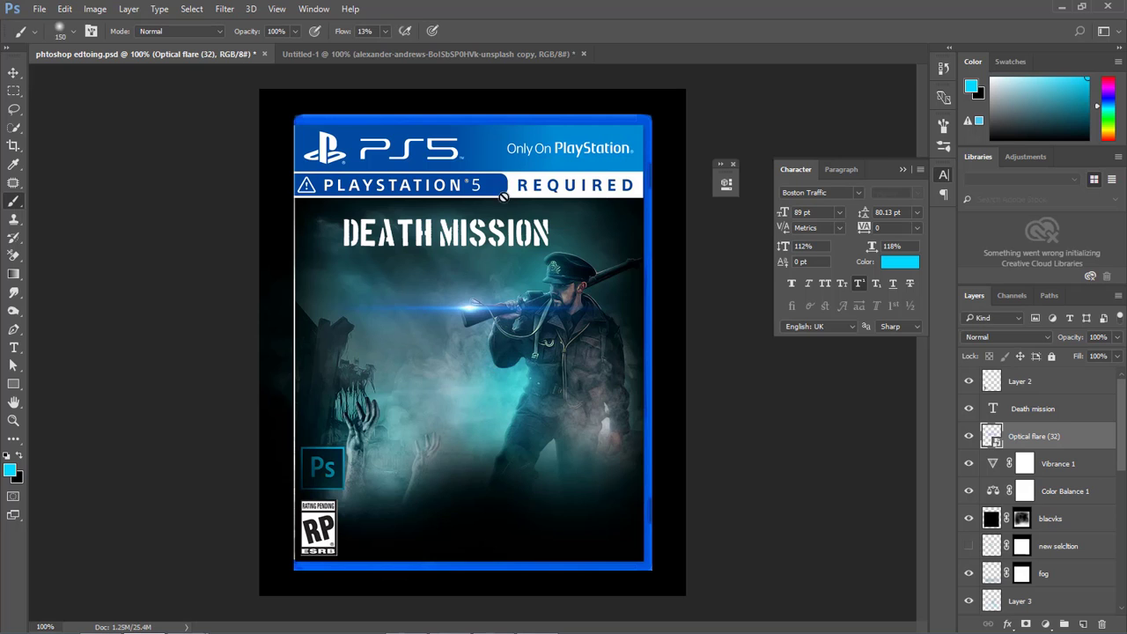
pyautogui.click(996, 336)
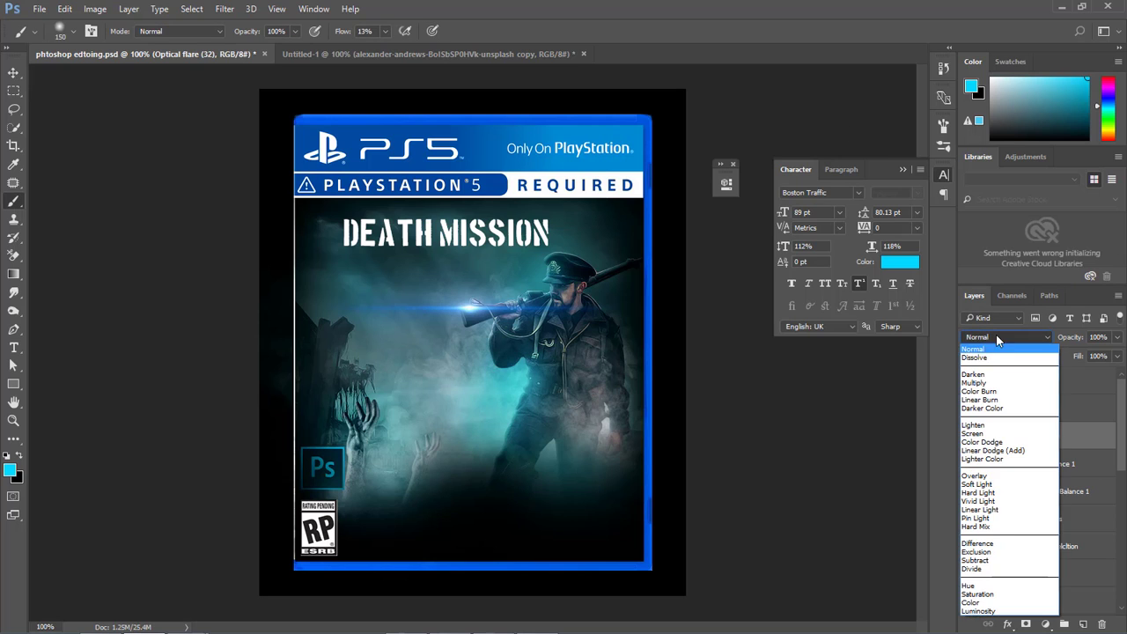
pyautogui.click(1003, 438)
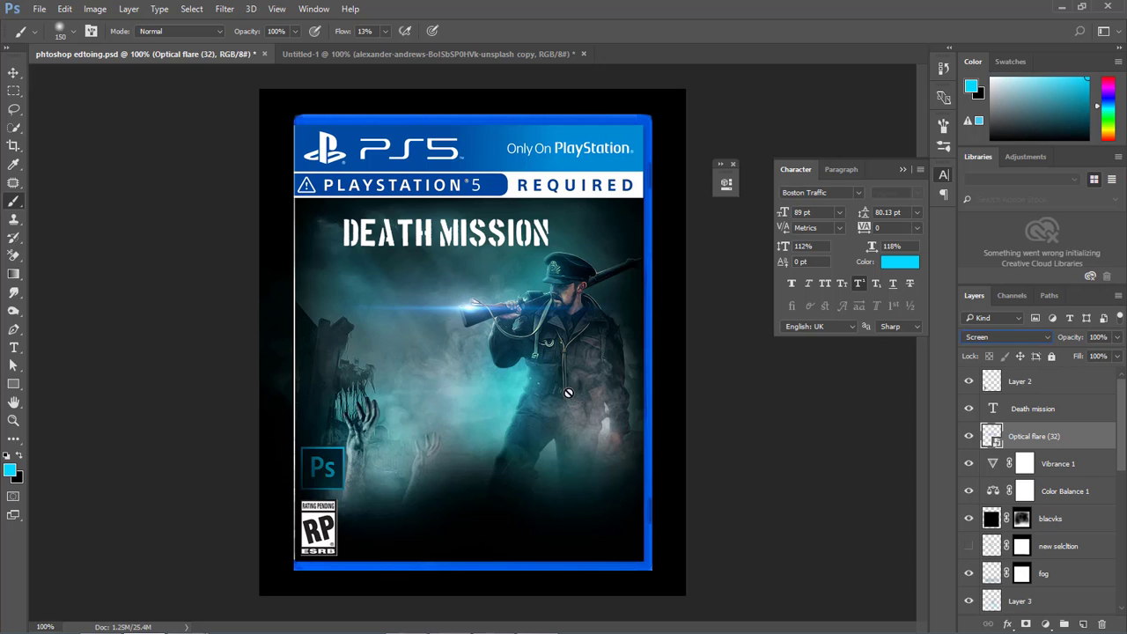
# Apply a Gaussian Blur with a 0.9-pixel radius to the ruined-city background layer directly above the cover layer.
pyautogui.scroll(-10, 1107, 534)
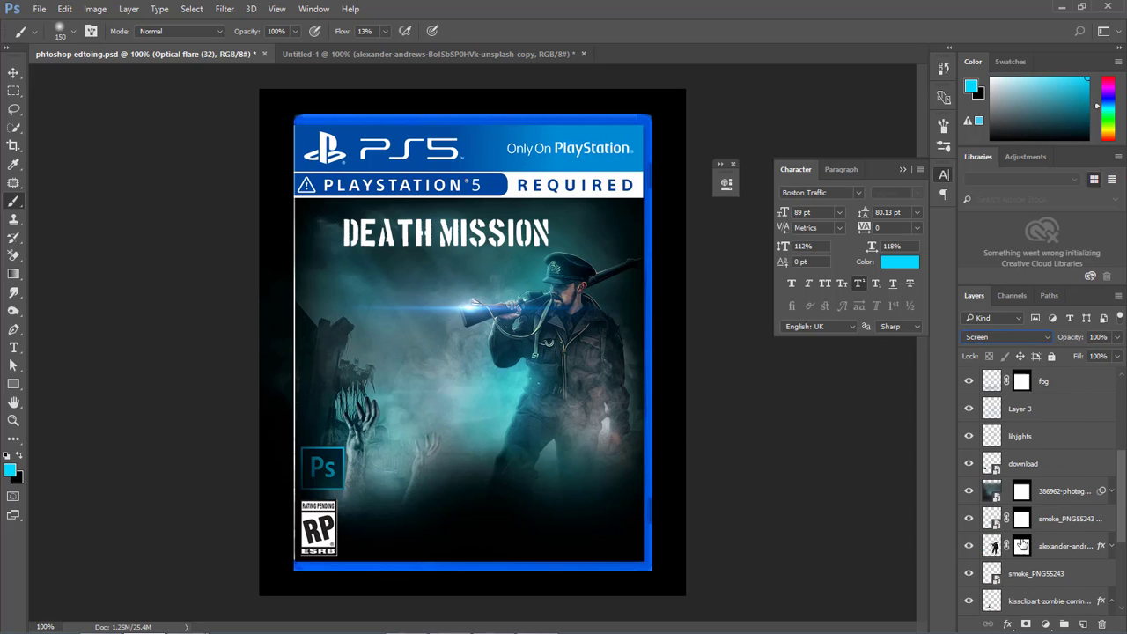
pyautogui.click(984, 553)
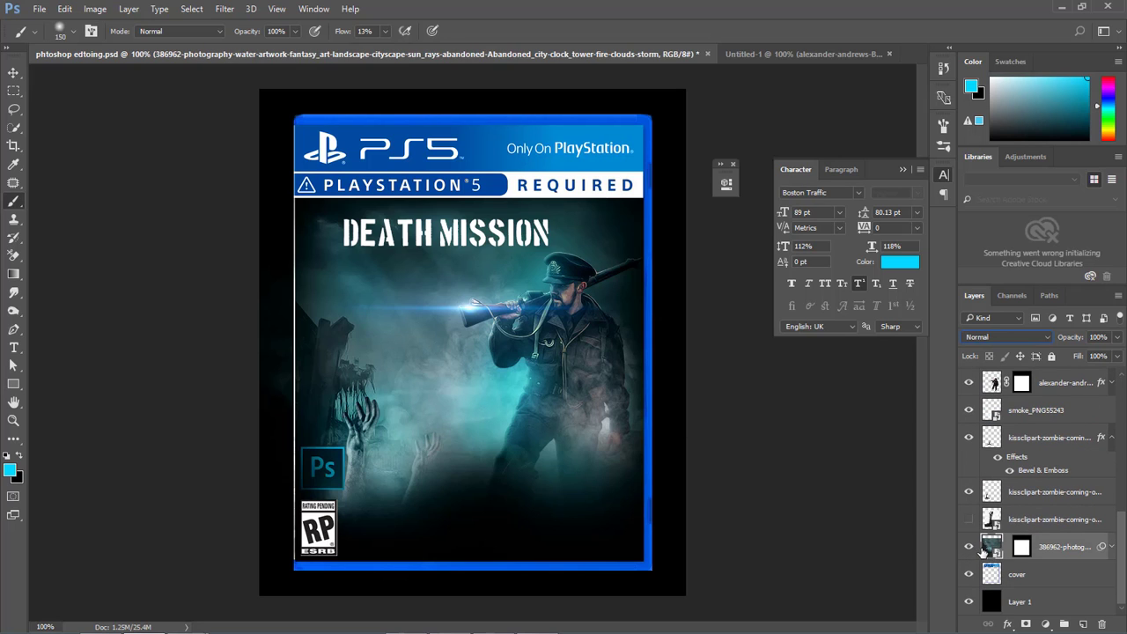
pyautogui.click(225, 9)
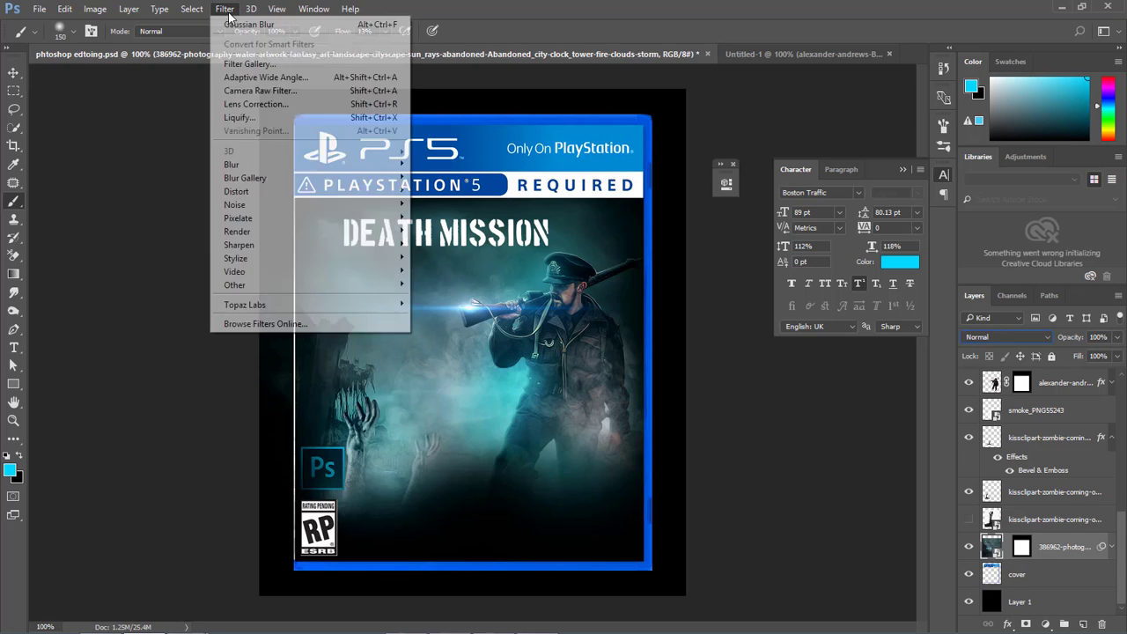
pyautogui.moveTo(315, 168)
pyautogui.click(445, 218)
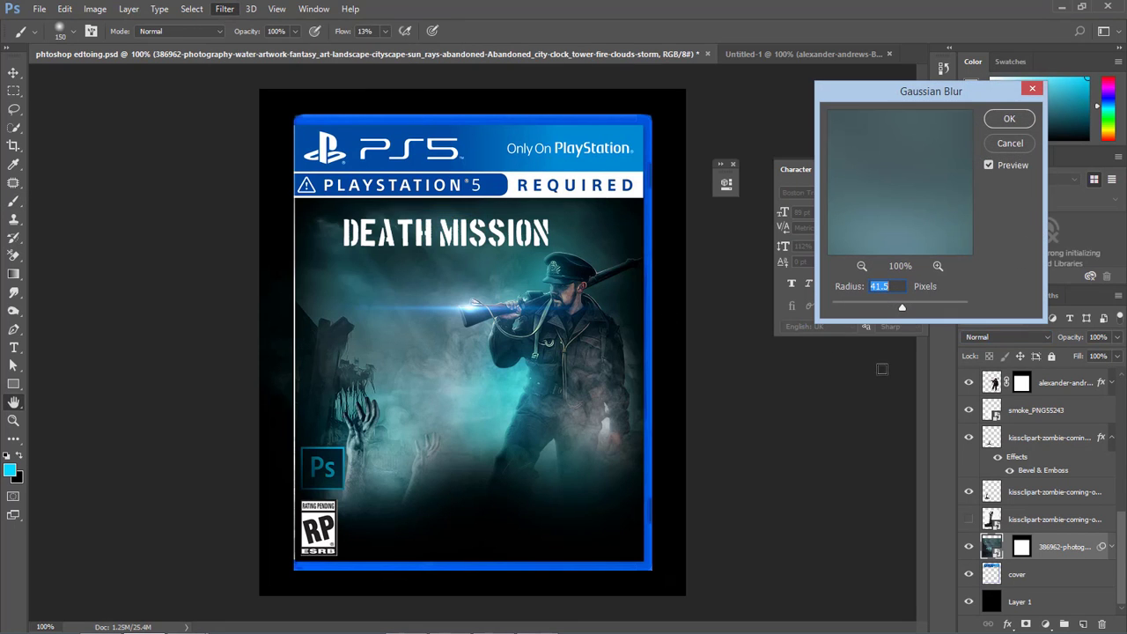
pyautogui.moveTo(902, 309); pyautogui.dragTo(839, 312)
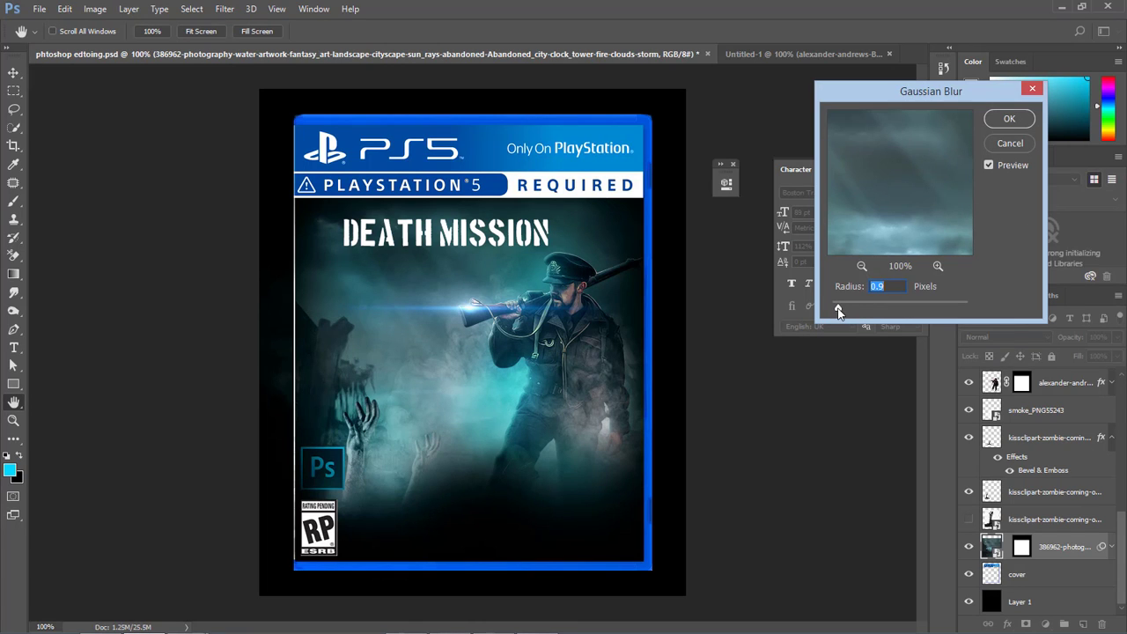
pyautogui.click(1009, 119)
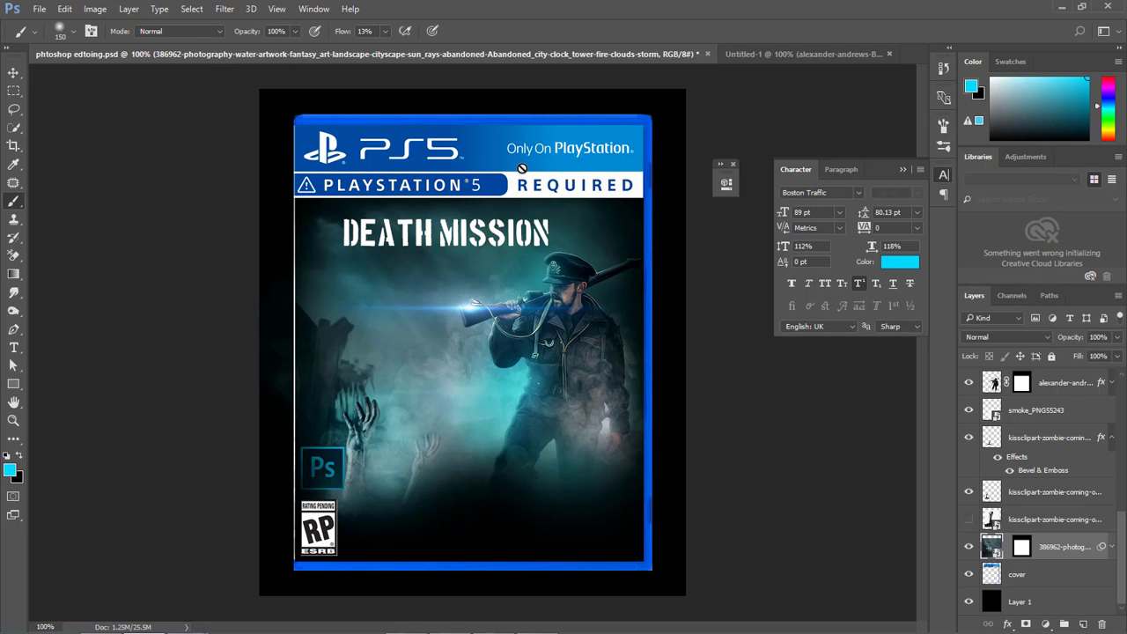